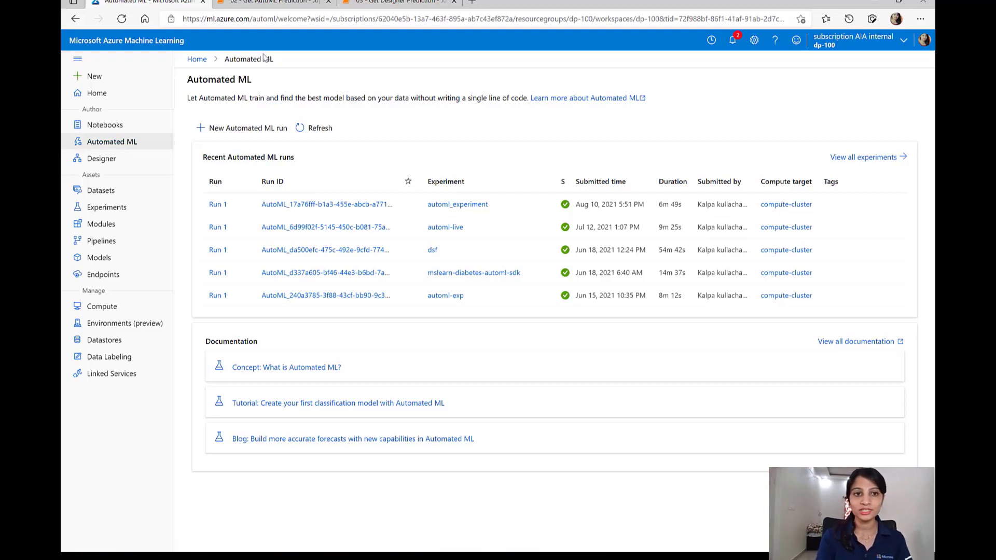
# Open the diabetes dataset and examine the columns in its data preview.
pyautogui.click(224, 134)
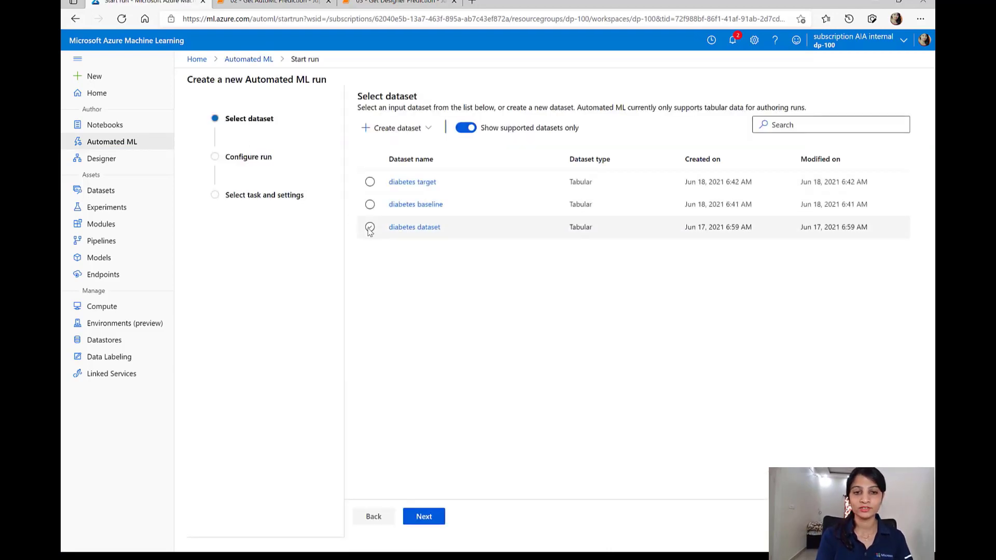
pyautogui.click(99, 193)
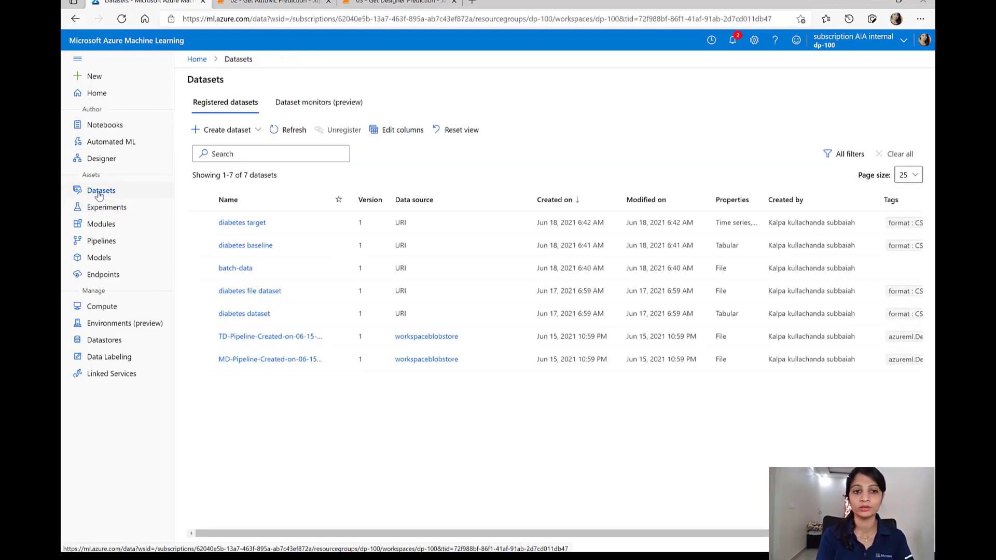
pyautogui.click(248, 313)
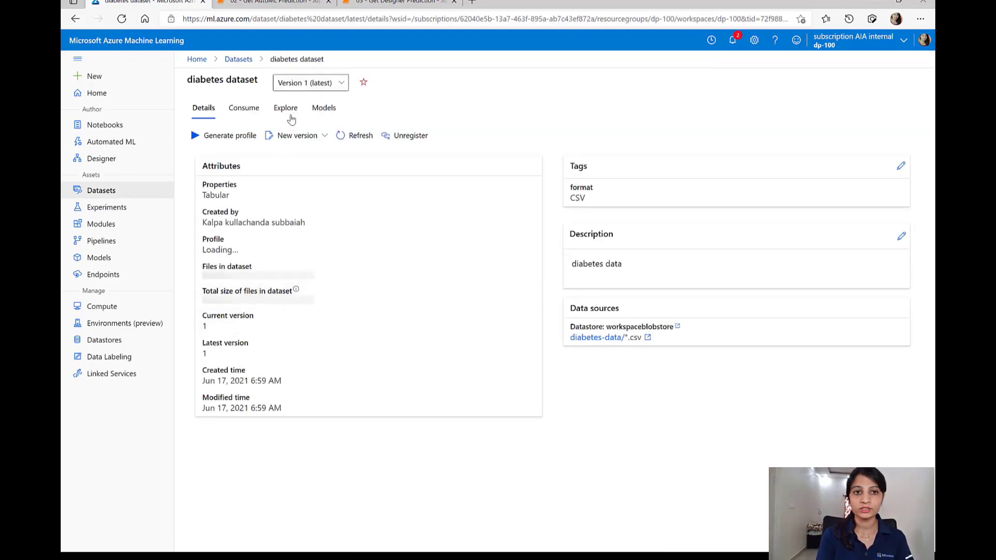
pyautogui.click(284, 110)
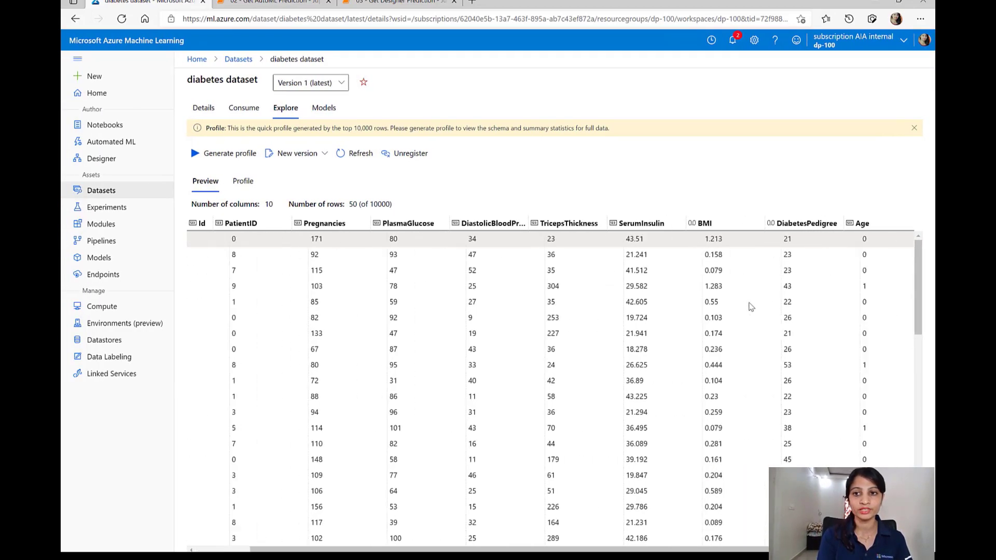
pyautogui.hscroll(3, 749, 306)
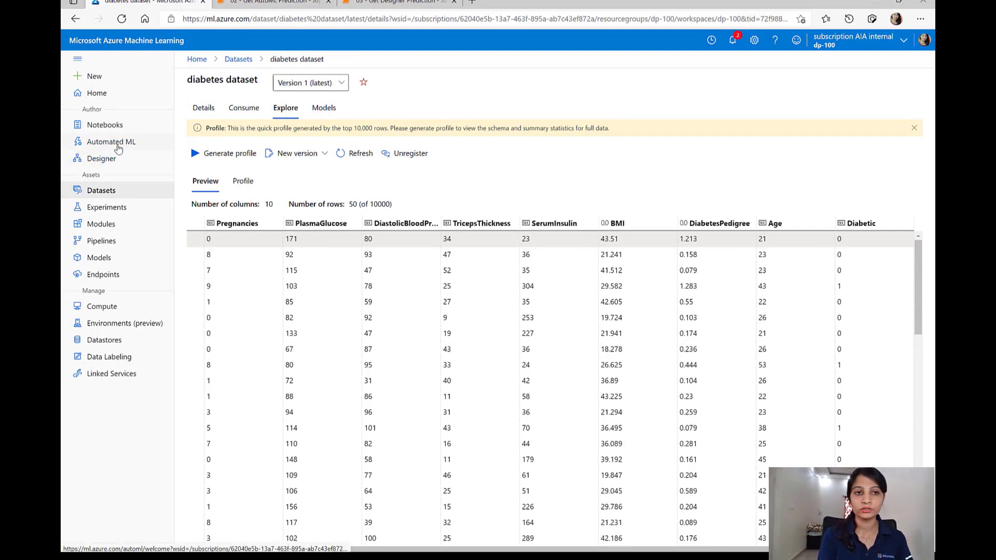
# Start a new Automated ML run using the diabetes dataset as its input data.
pyautogui.click(118, 148)
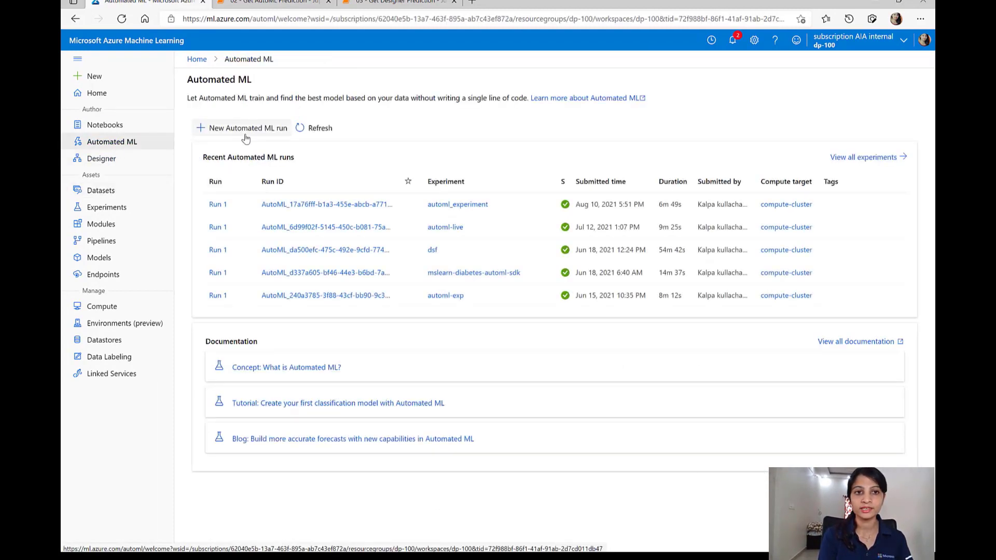
pyautogui.click(243, 130)
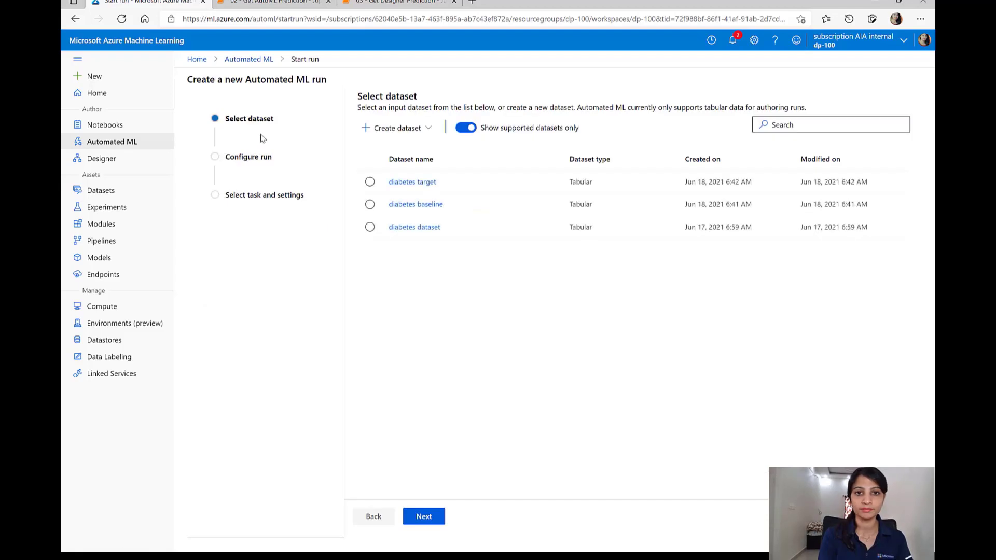
pyautogui.click(370, 228)
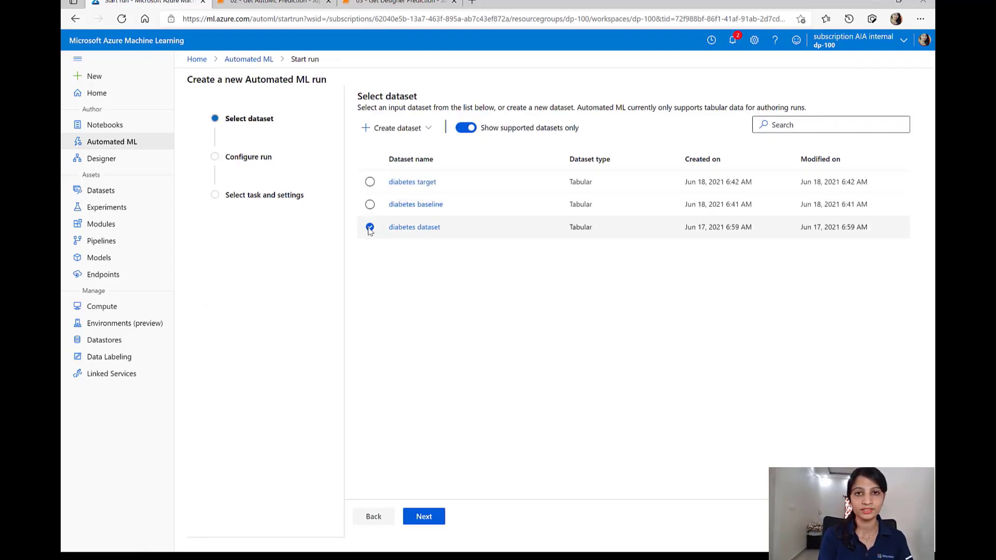
pyautogui.click(425, 520)
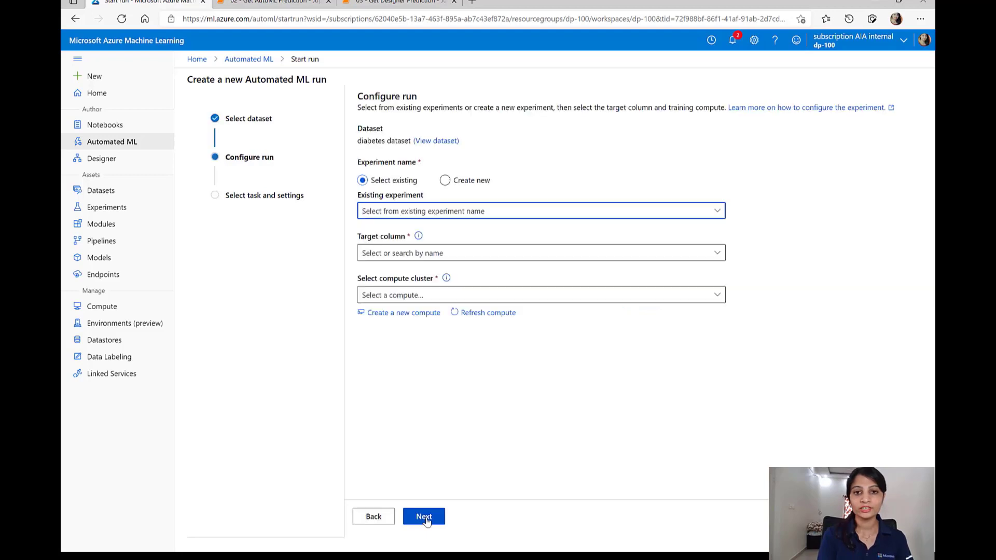
# Create a new experiment named demo-sutoml-exp for the run.
pyautogui.click(444, 181)
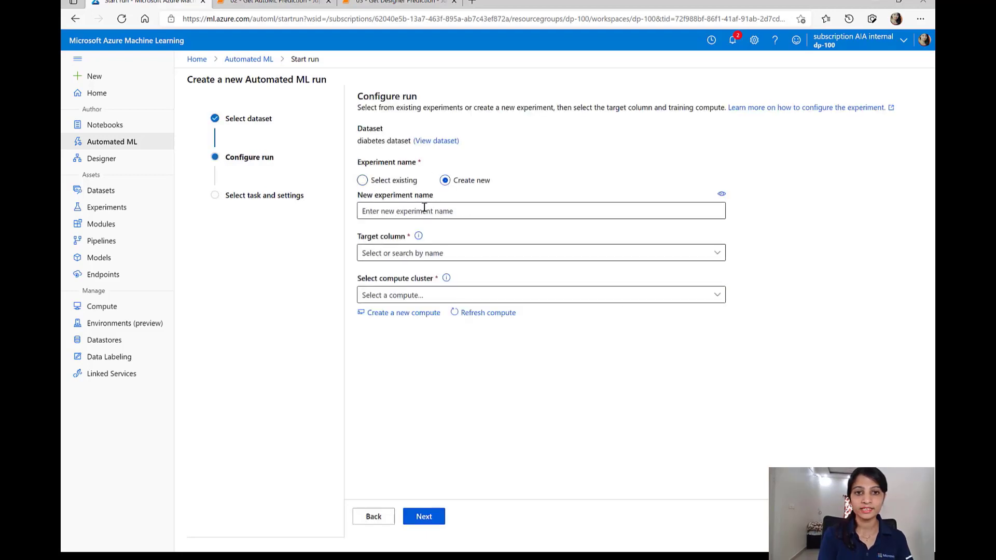
pyautogui.click(421, 211)
pyautogui.write('de')
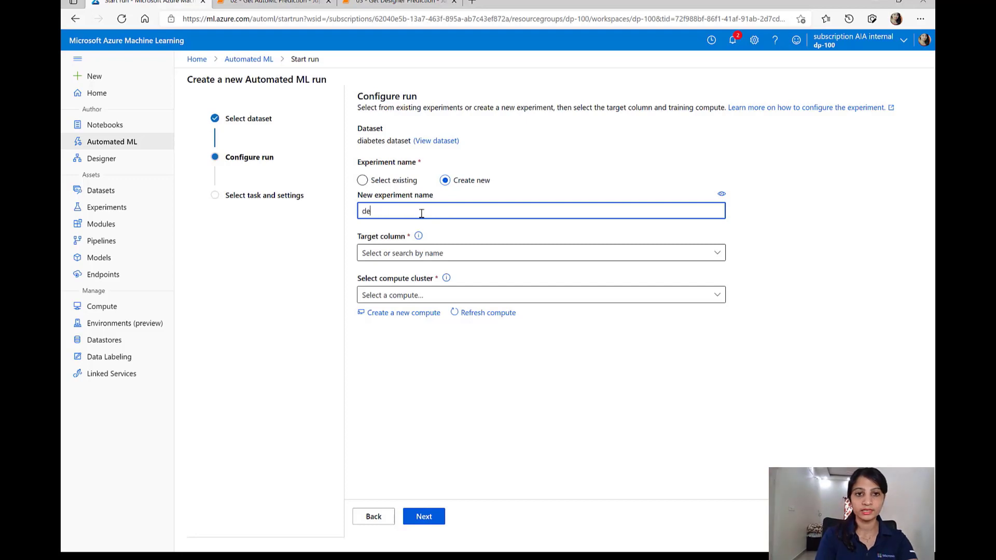
pyautogui.write('mo-suto')
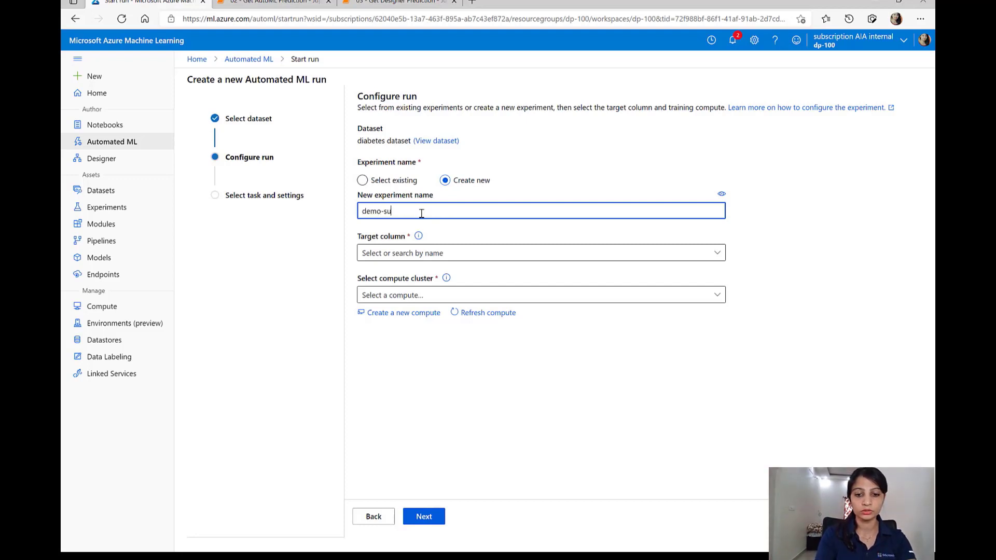
pyautogui.press('BackSpace')
pyautogui.press('BackSpace')
pyautogui.press('BackSpace')
pyautogui.press('BackSpace')
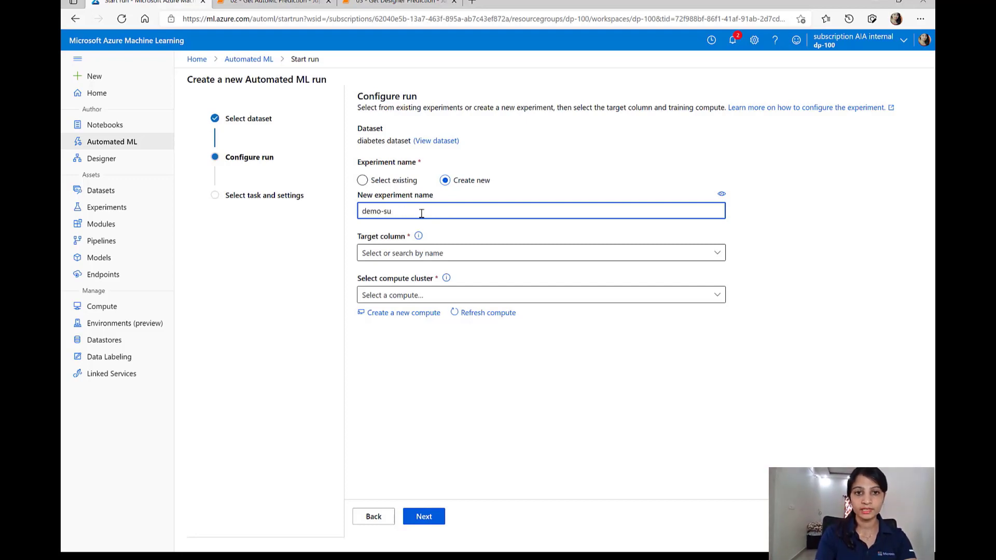
pyautogui.write('suto')
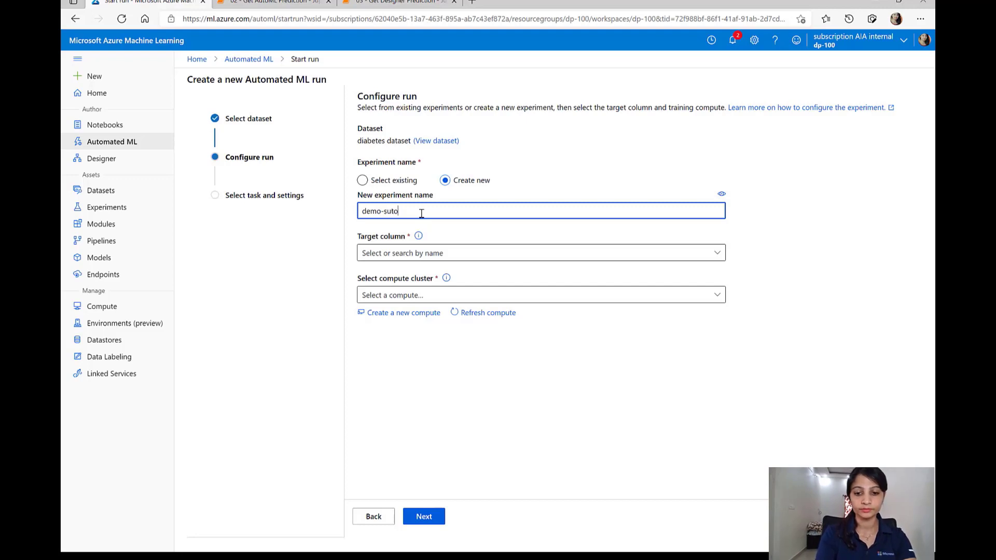
pyautogui.write('ml-exp')
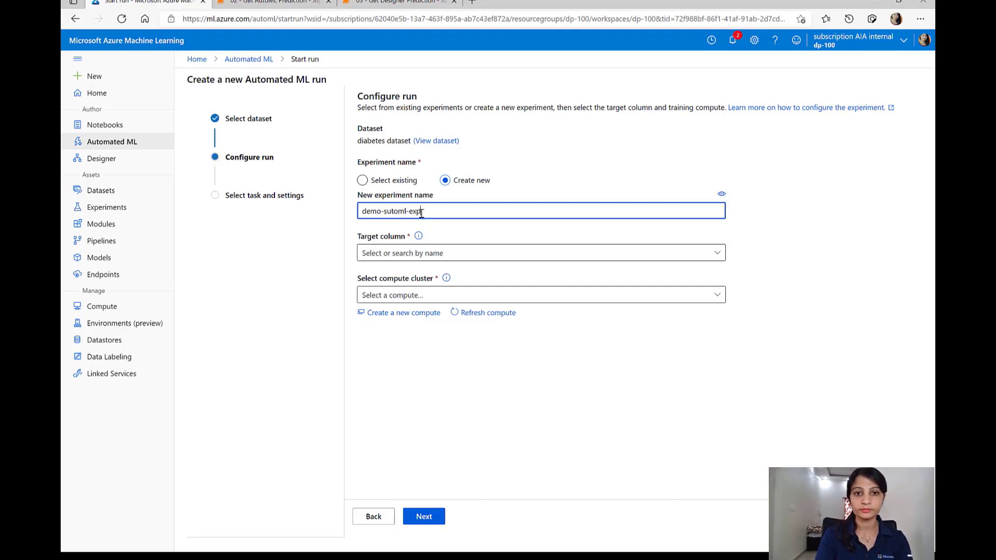
# Set the target column to Diabetic (Integer) and the compute cluster to compute-cluster, and proceed to the task settings.
pyautogui.click(403, 254)
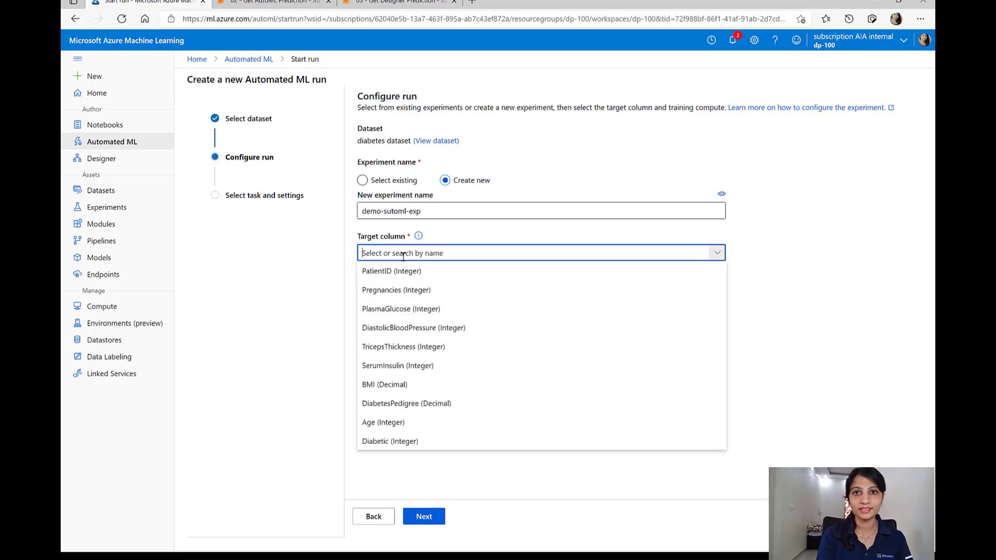
pyautogui.click(387, 442)
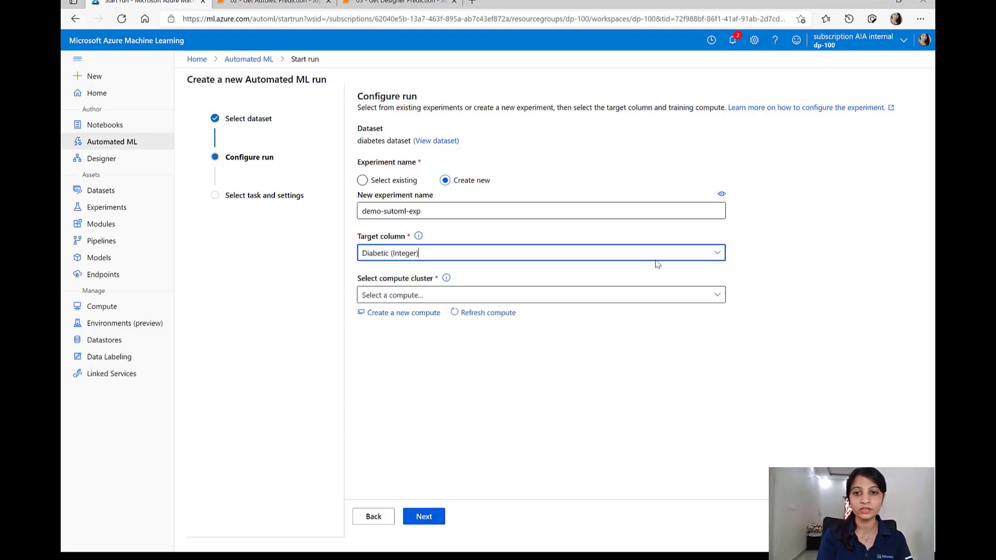
pyautogui.click(718, 296)
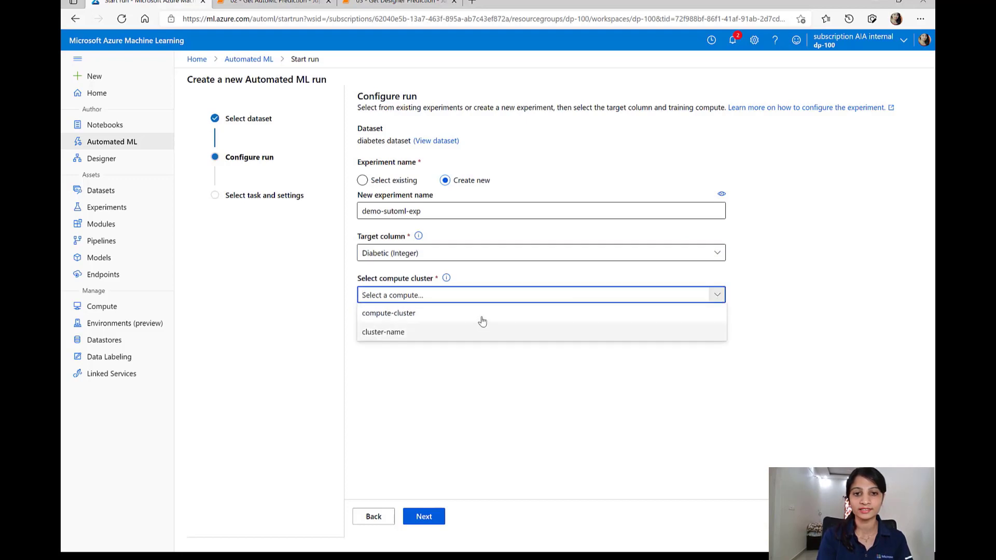
pyautogui.click(482, 318)
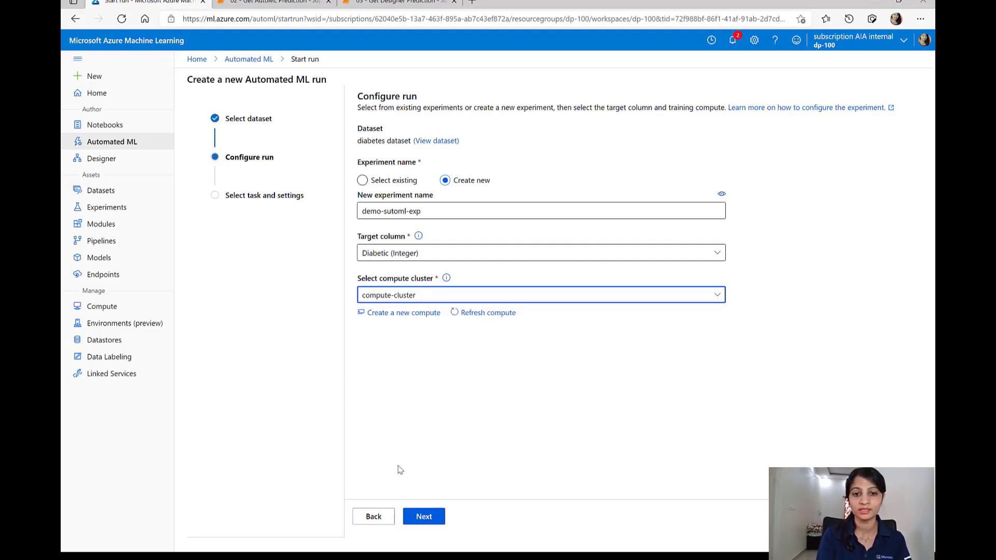
pyautogui.click(421, 519)
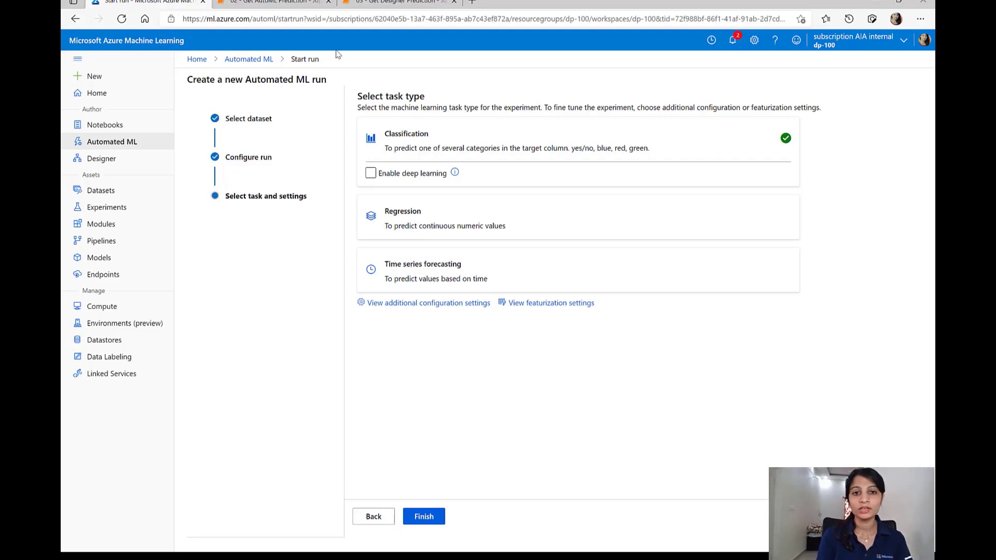
# Enable deep learning for the Classification task and add LogisticRegression to the blocked algorithms in the additional configurations.
pyautogui.click(370, 174)
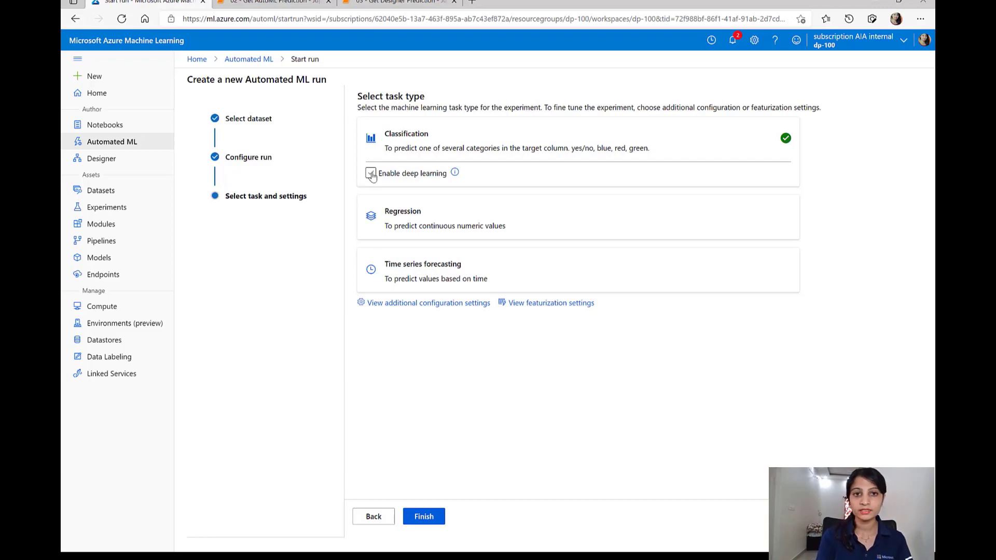
pyautogui.click(371, 175)
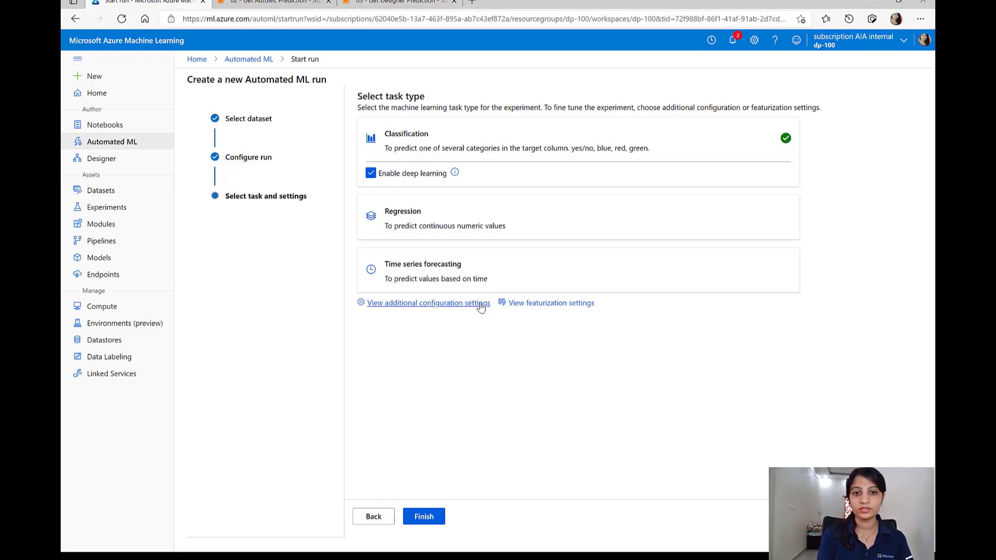
pyautogui.click(480, 303)
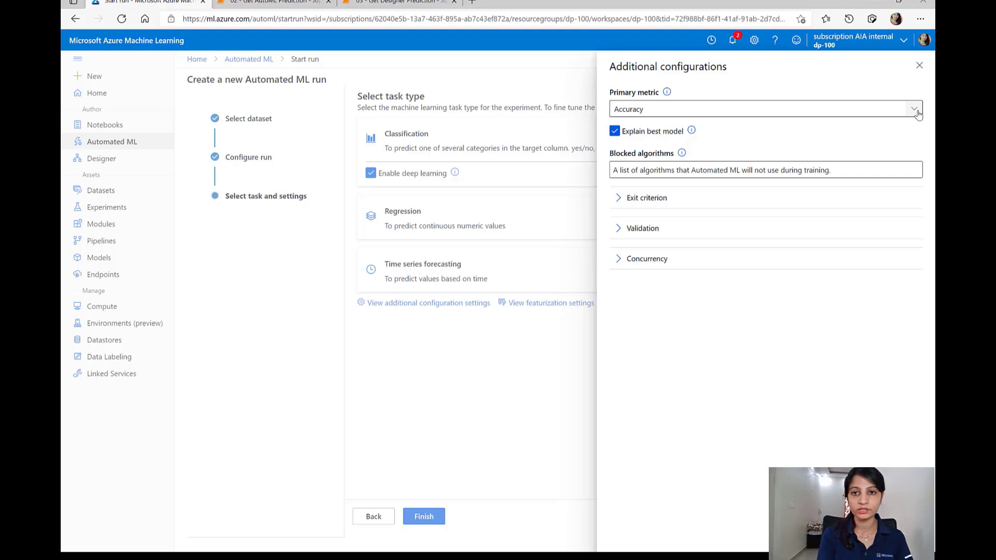
pyautogui.click(678, 171)
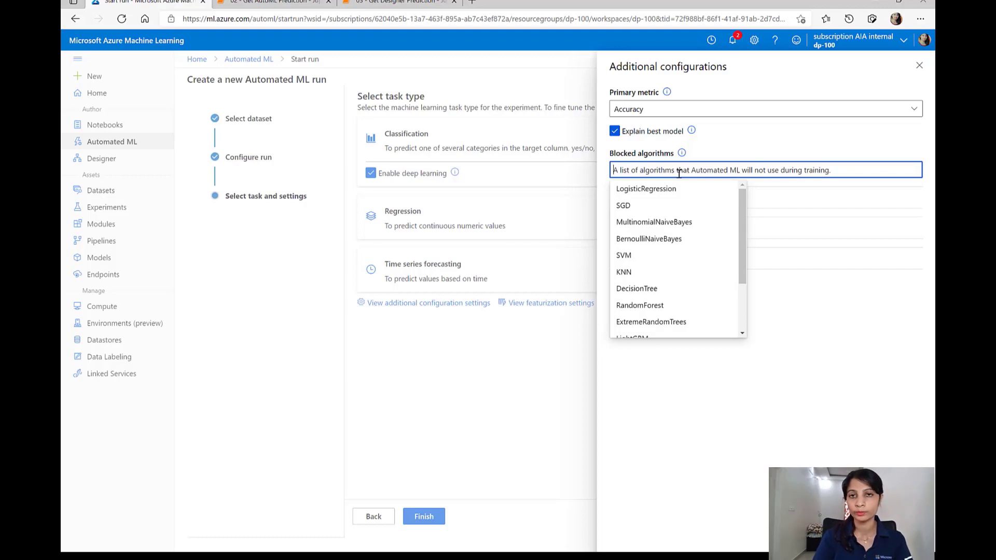
pyautogui.click(667, 194)
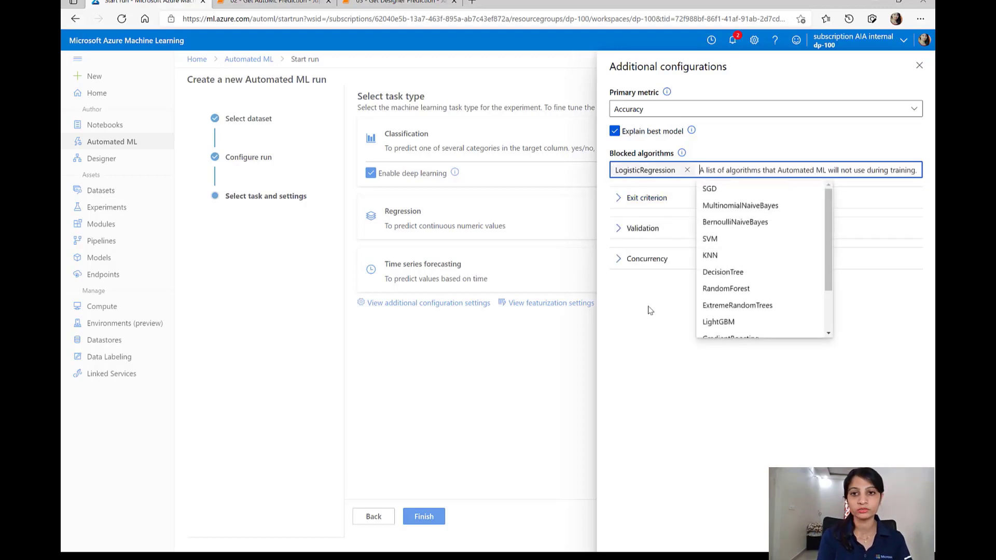
pyautogui.click(651, 310)
# Set the exit criterion to a training job time of 0.5 hours and a metric score threshold of 0.95.
pyautogui.click(656, 202)
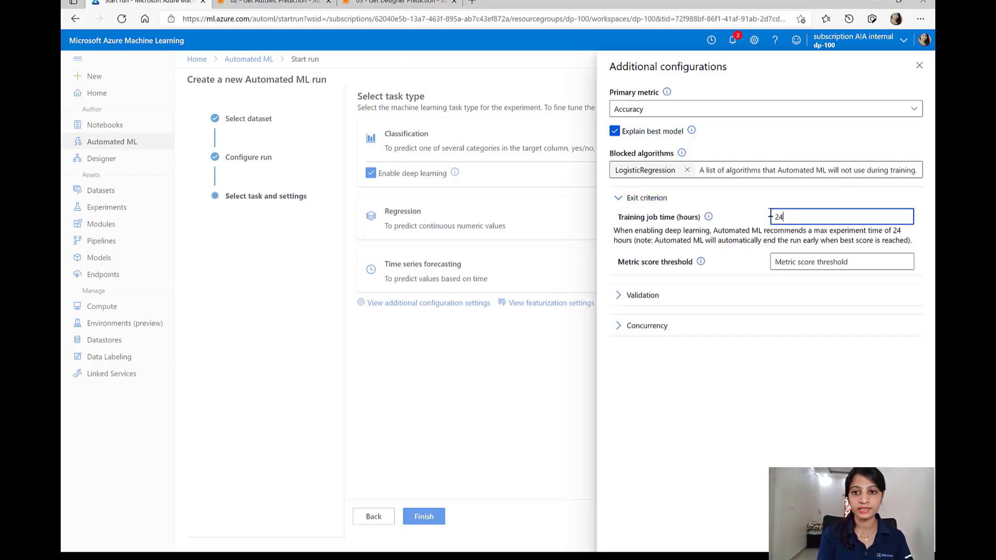
pyautogui.moveTo(786, 217); pyautogui.dragTo(758, 213)
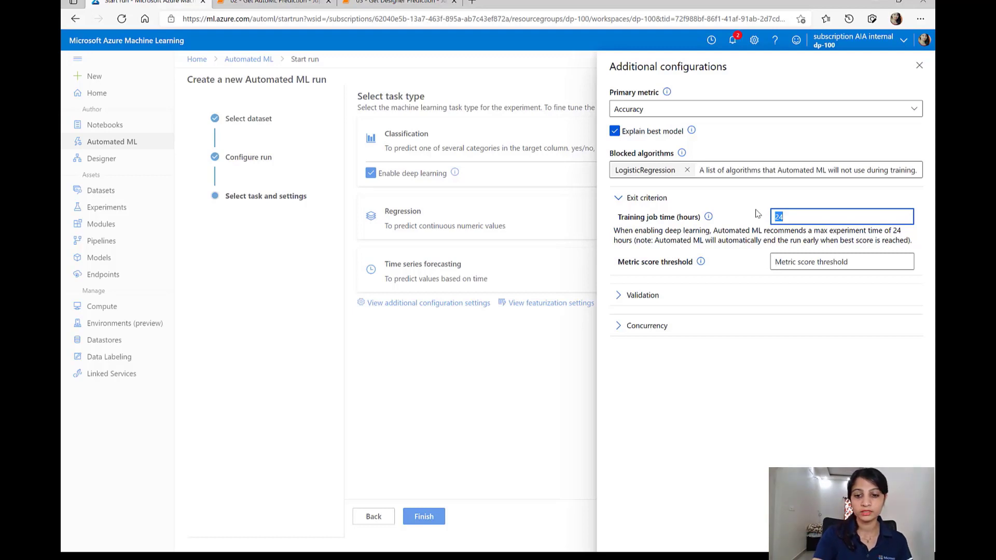
pyautogui.write('0.5')
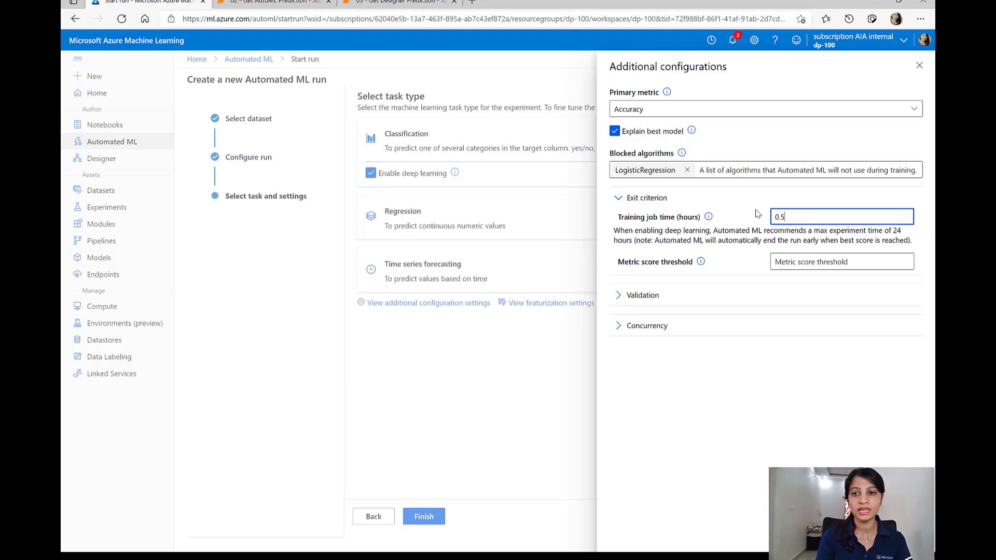
pyautogui.click(817, 259)
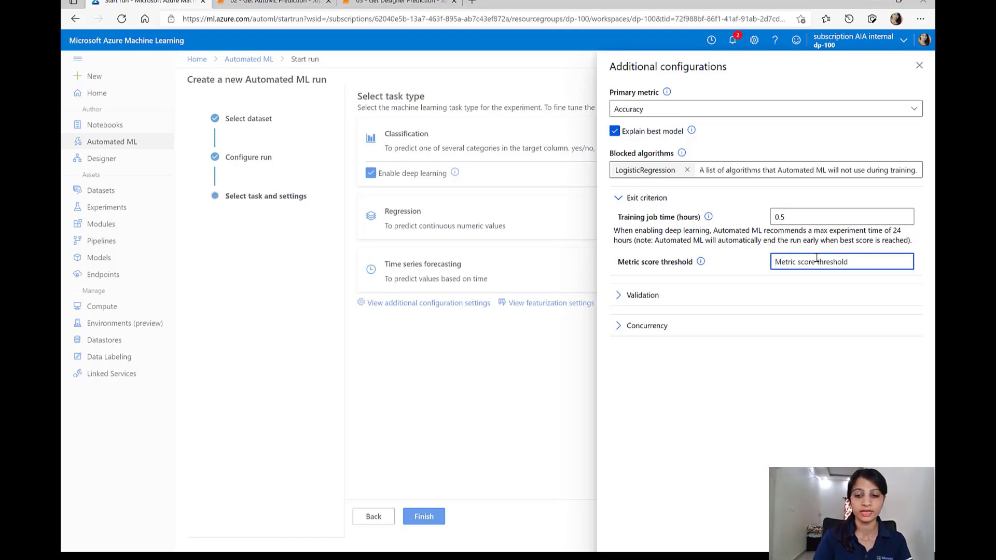
pyautogui.write('0.95')
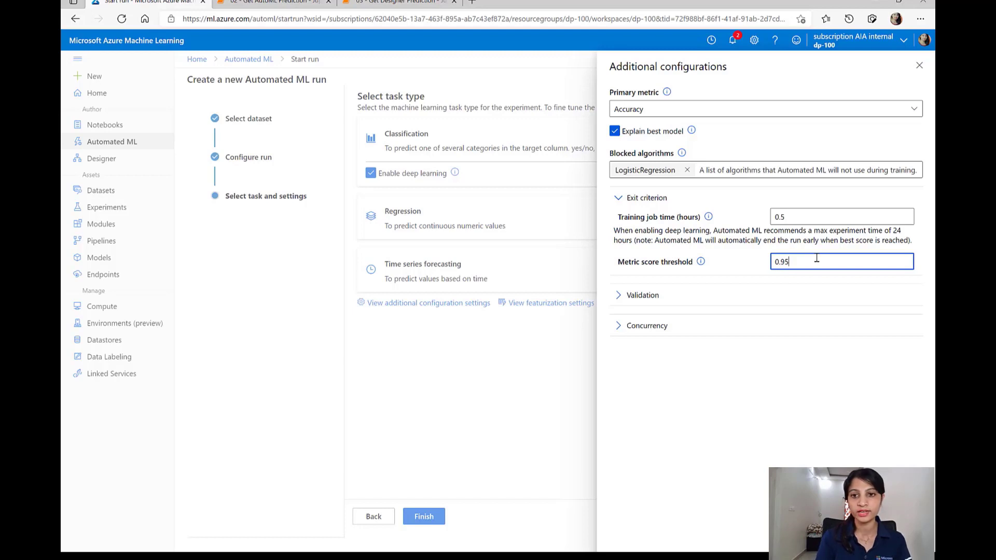
pyautogui.click(731, 294)
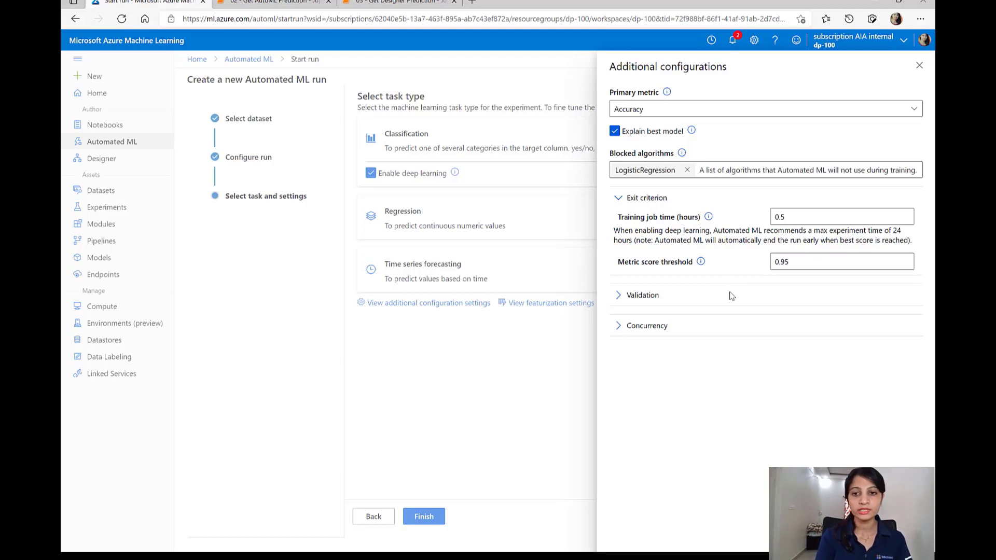
# Examine the validation settings, including the available validation types and the percentage of data held out.
pyautogui.click(654, 298)
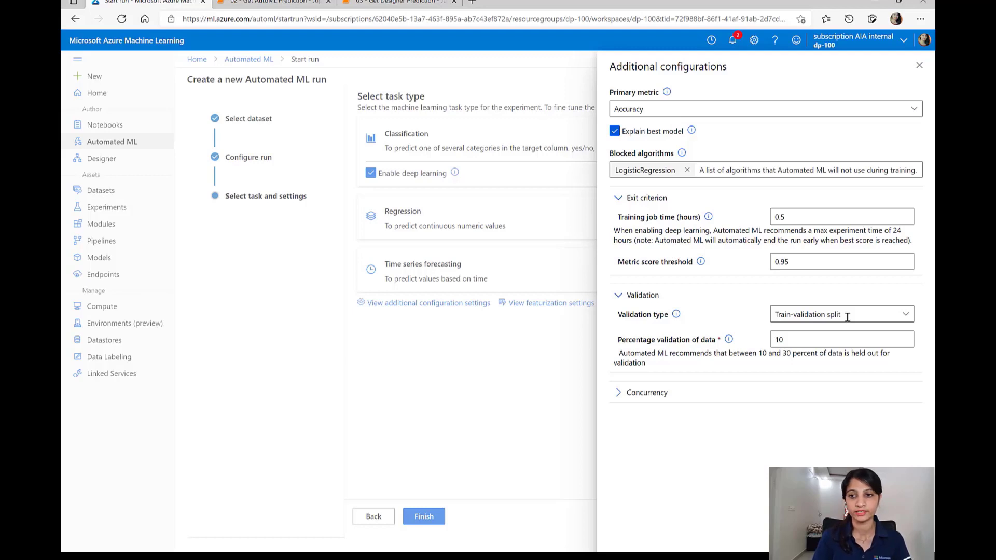
pyautogui.click(823, 334)
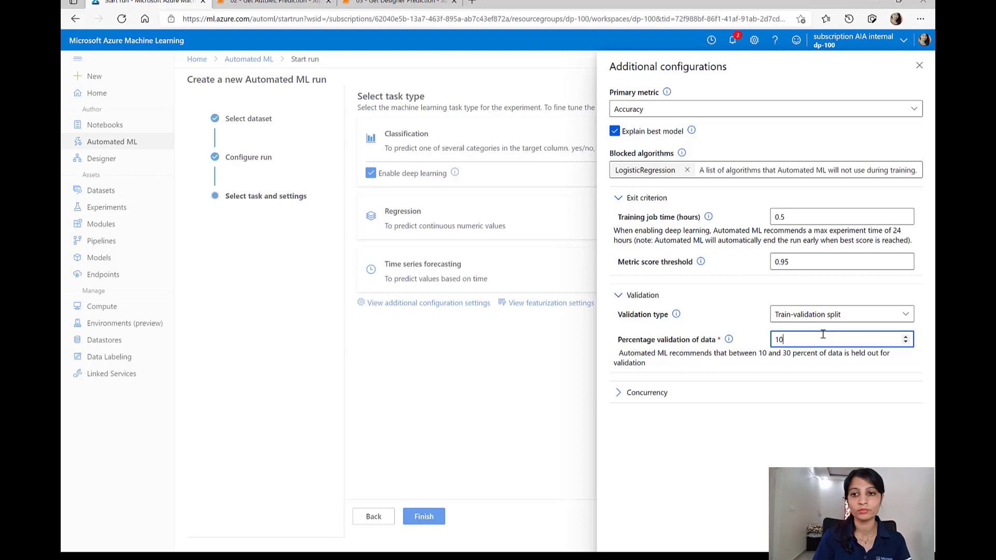
pyautogui.click(907, 317)
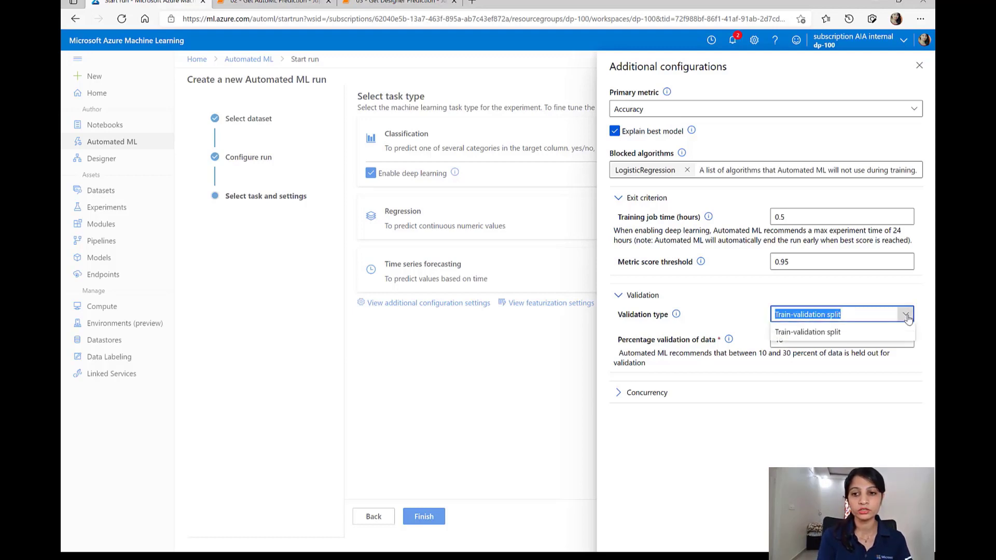
pyautogui.click(907, 318)
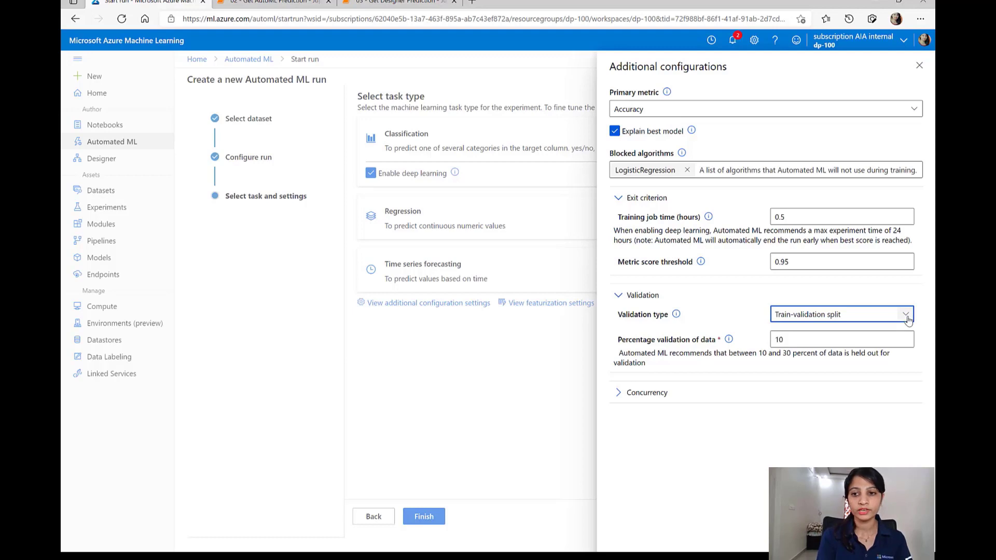
# Review the available validation types and the concurrency settings in the additional configurations.
pyautogui.click(907, 318)
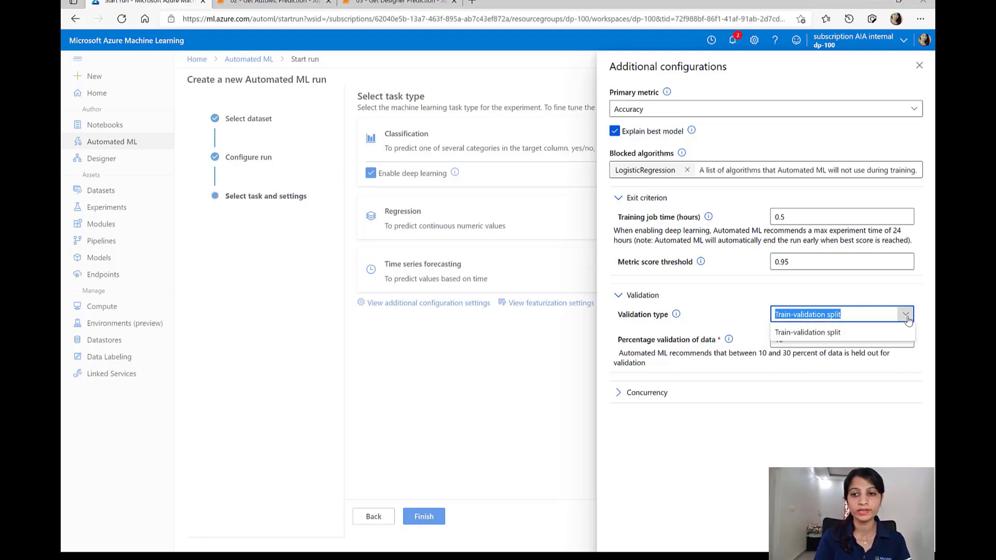
pyautogui.click(722, 318)
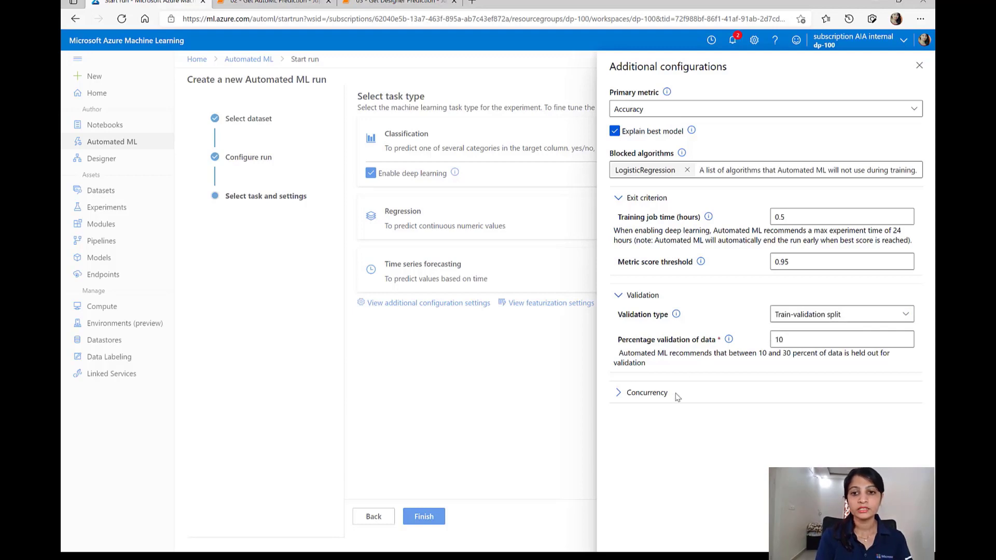
pyautogui.click(635, 396)
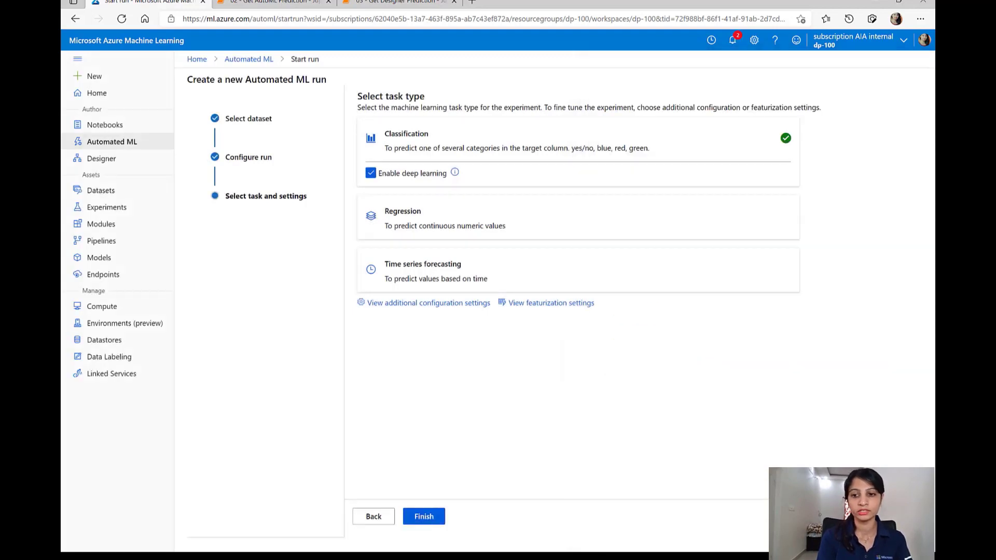
# Set the PatientID column's feature type to Numeric in the featurization settings, keep its imputation on Auto, and submit the Automated ML run.
pyautogui.click(570, 306)
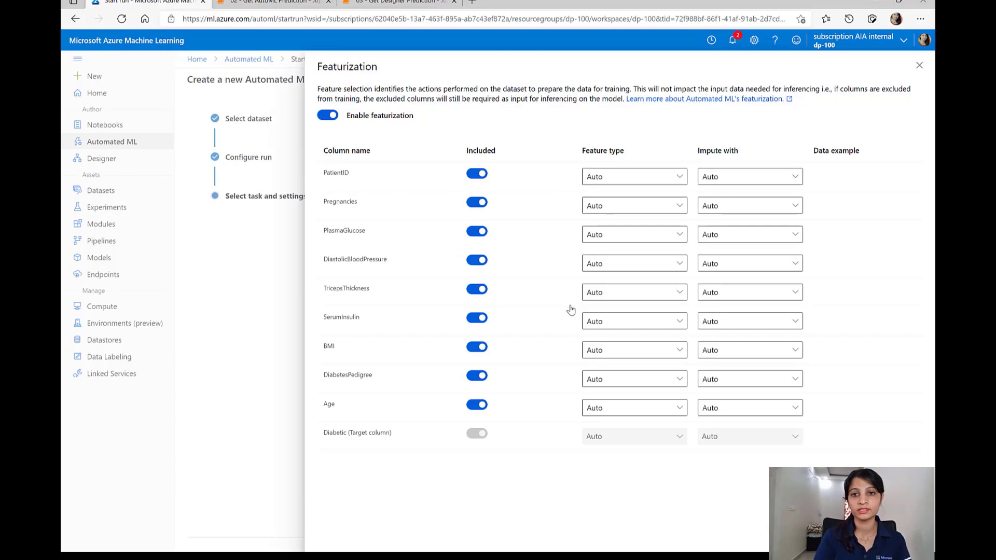
pyautogui.click(680, 180)
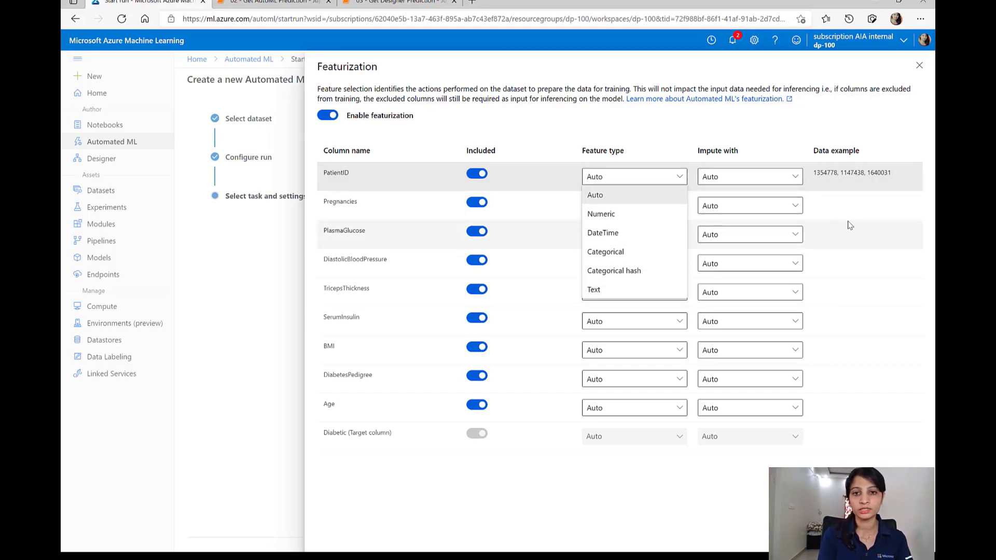
pyautogui.click(610, 221)
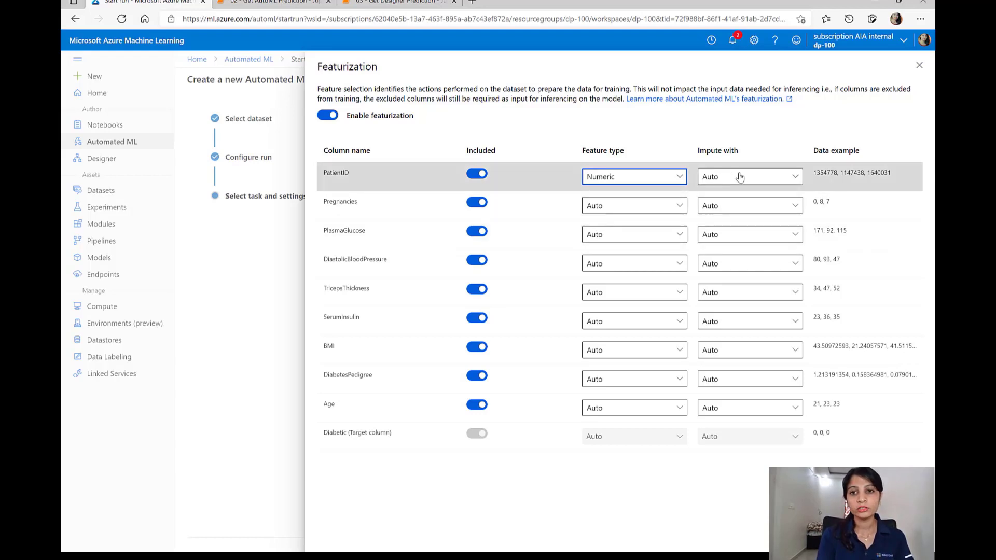
pyautogui.click(798, 181)
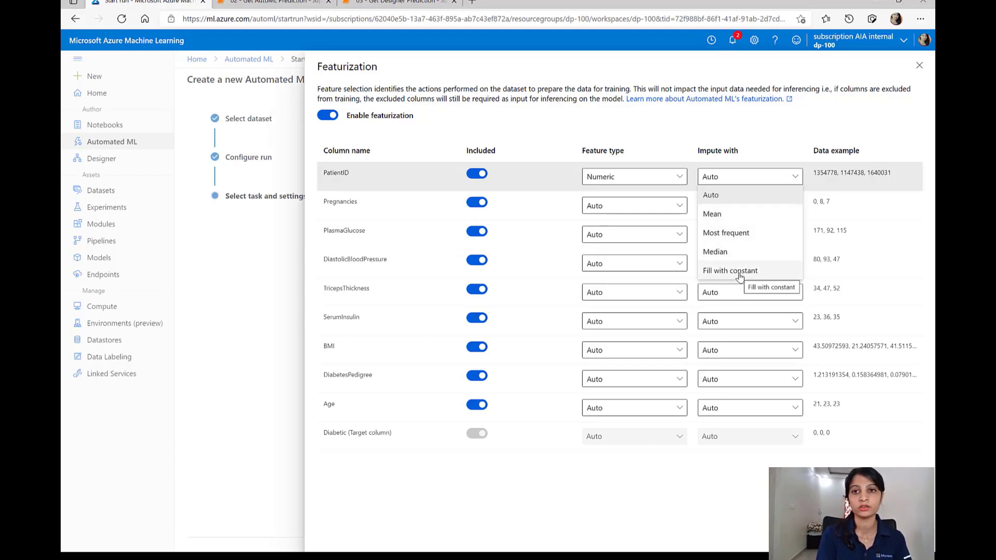
pyautogui.click(884, 221)
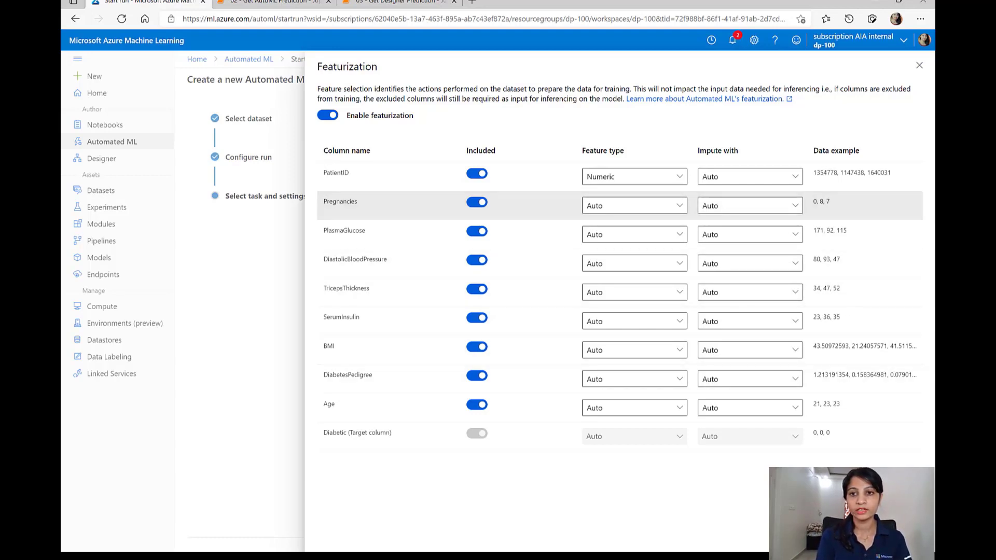
pyautogui.click(854, 535)
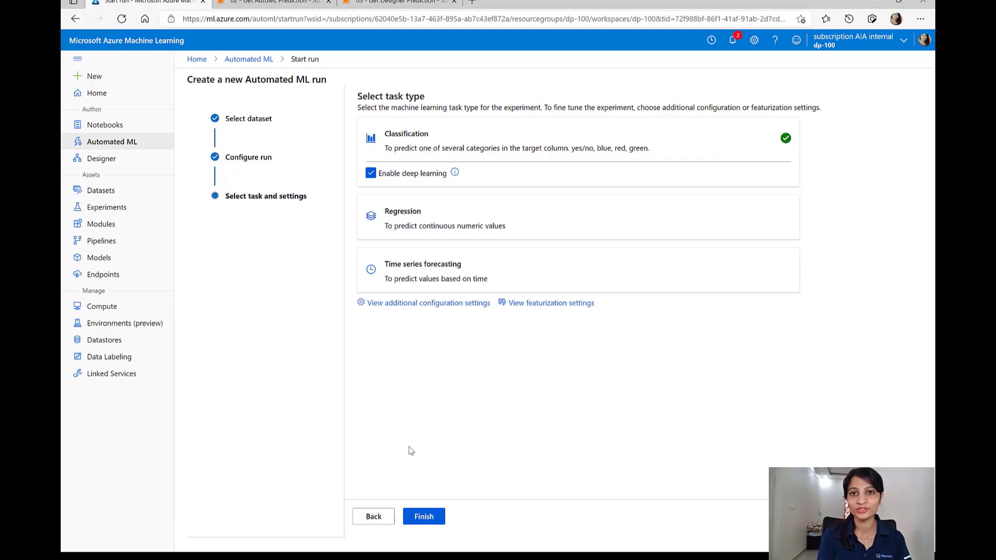
pyautogui.click(423, 518)
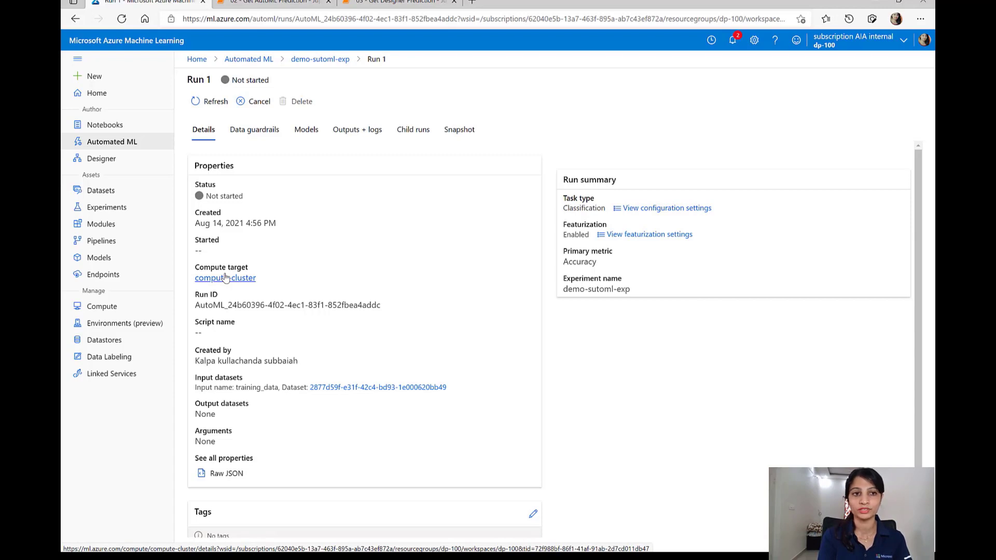
# Open the completed run of the automl-exp experiment and go to its best model, MaxAbsScaler, LightGBM.
pyautogui.click(119, 149)
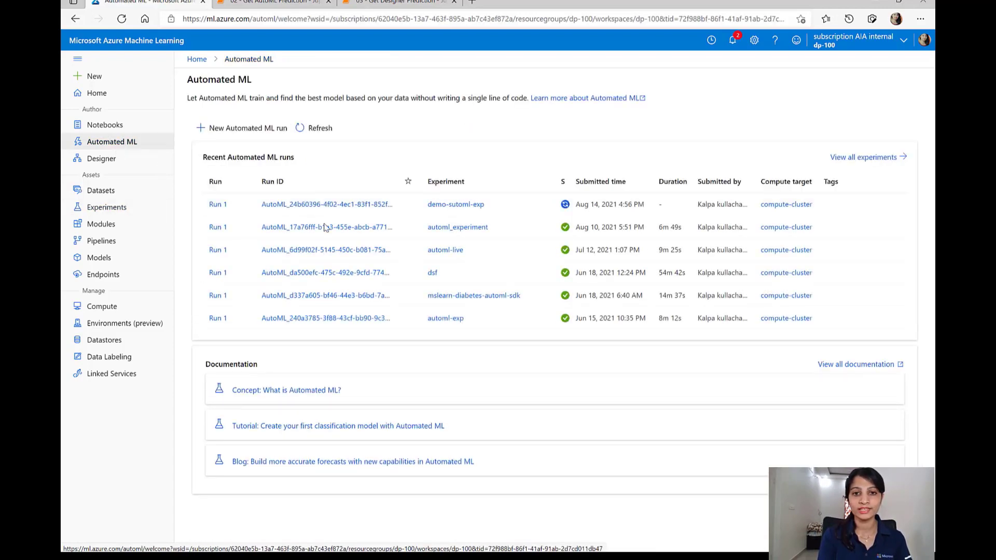
pyautogui.click(325, 319)
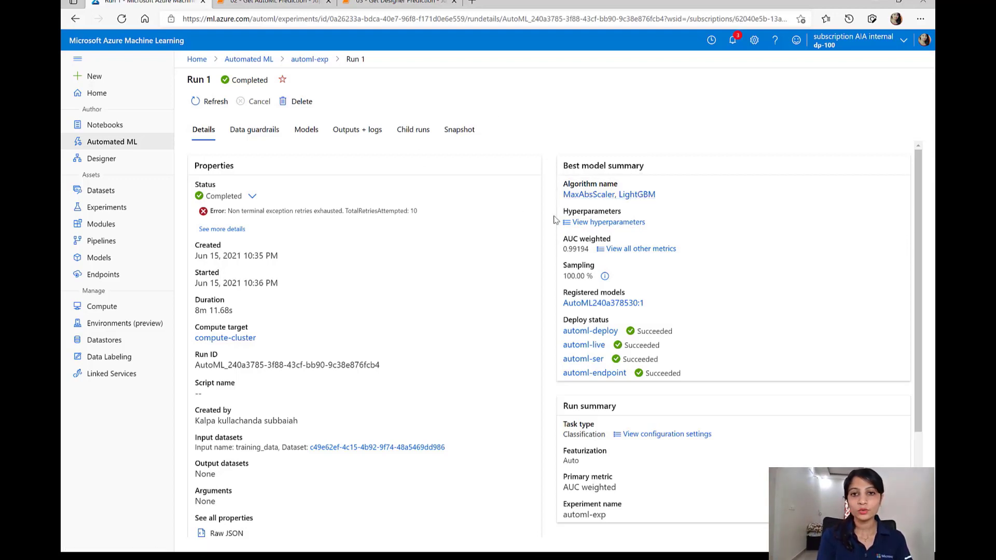
pyautogui.click(619, 196)
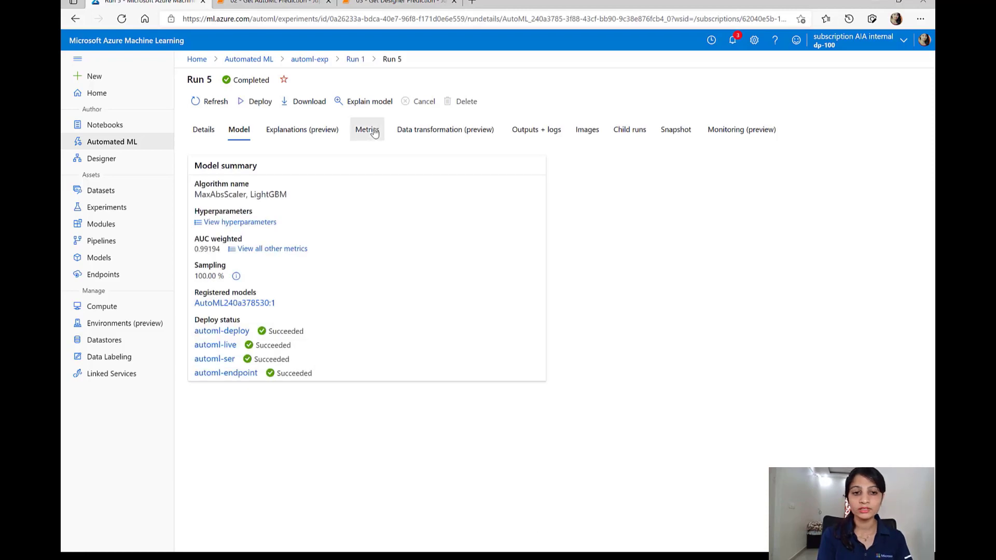
# Examine the best model's metric charts down to the confusion matrix, and the list of selectable metrics.
pyautogui.click(375, 133)
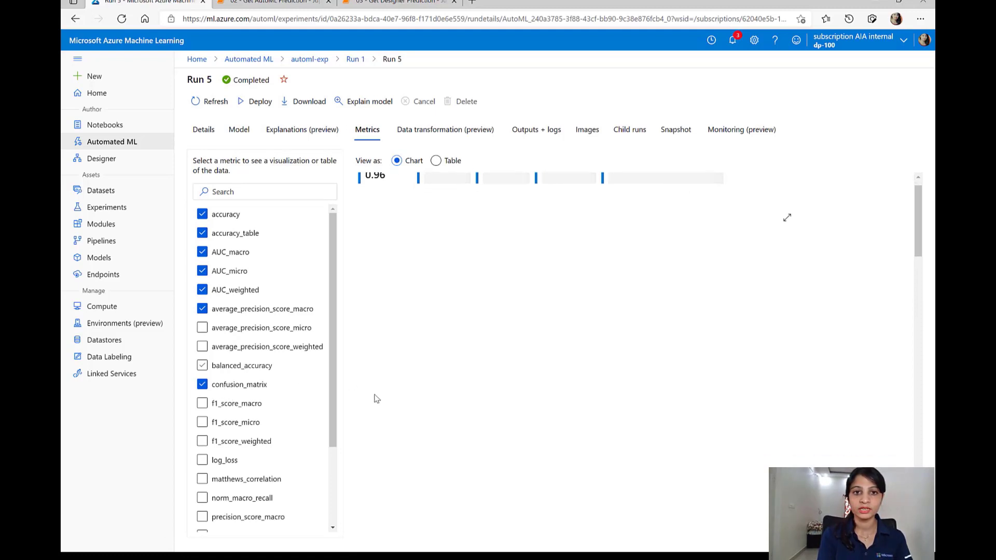
pyautogui.scroll(-4, 376, 398)
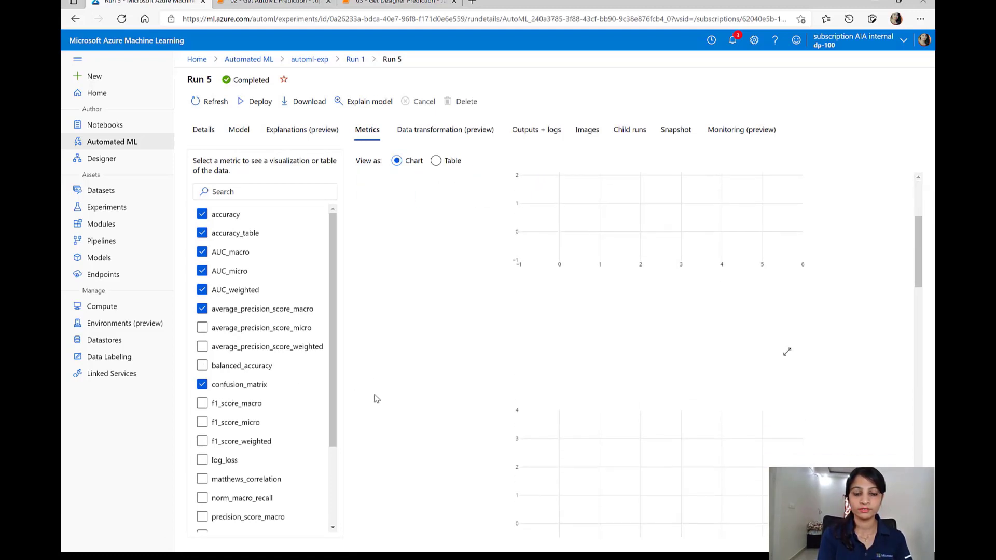
pyautogui.scroll(-2, 376, 398)
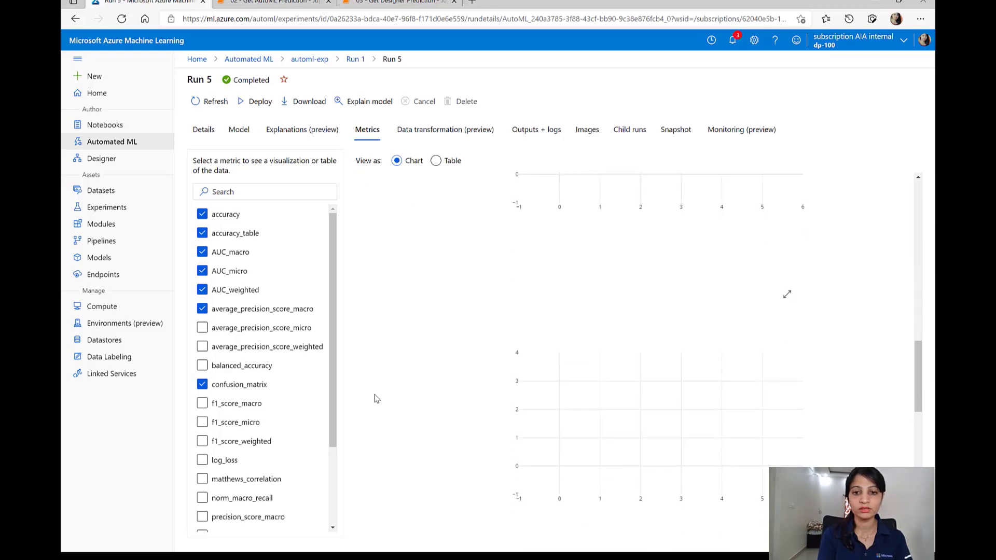
pyautogui.scroll(-3, 376, 398)
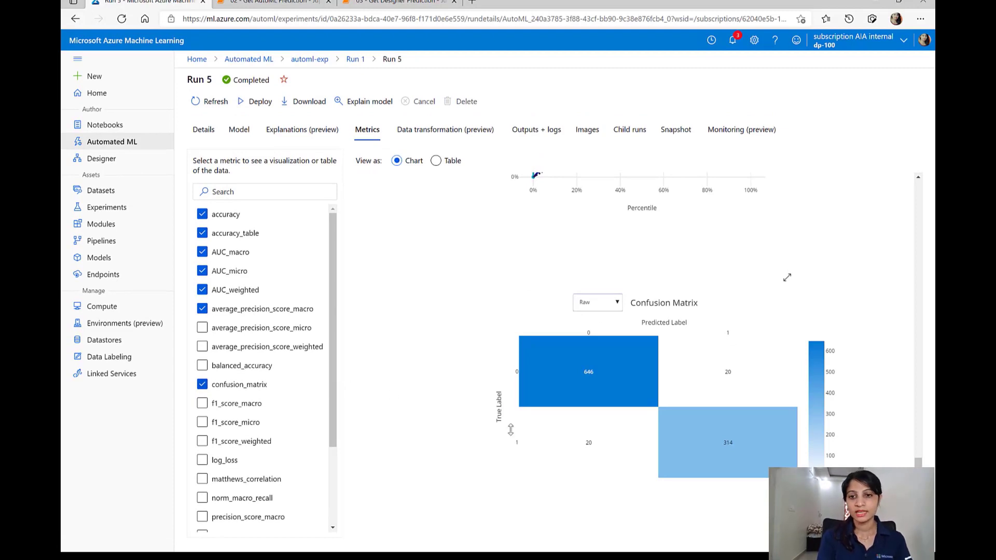
pyautogui.moveTo(517, 390)
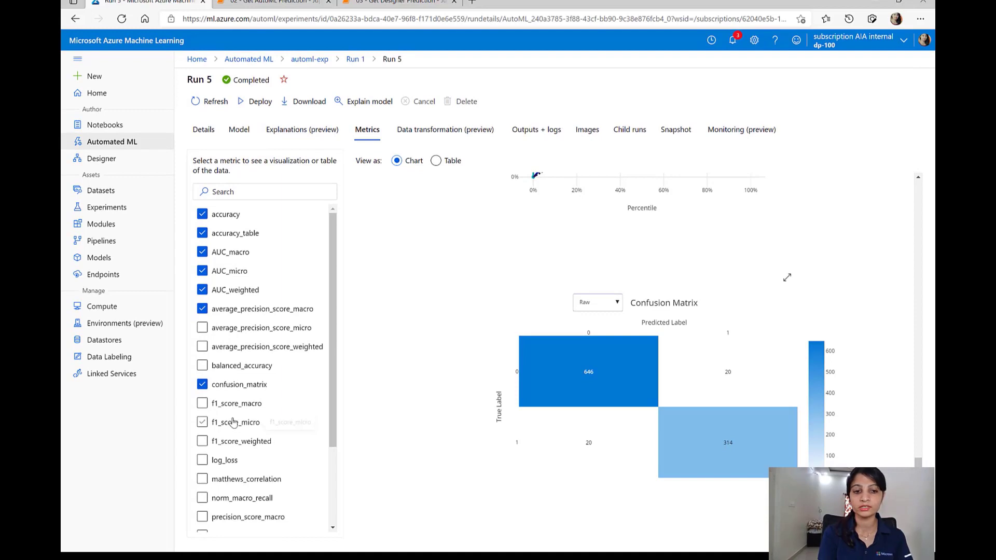
pyautogui.scroll(-3, 232, 423)
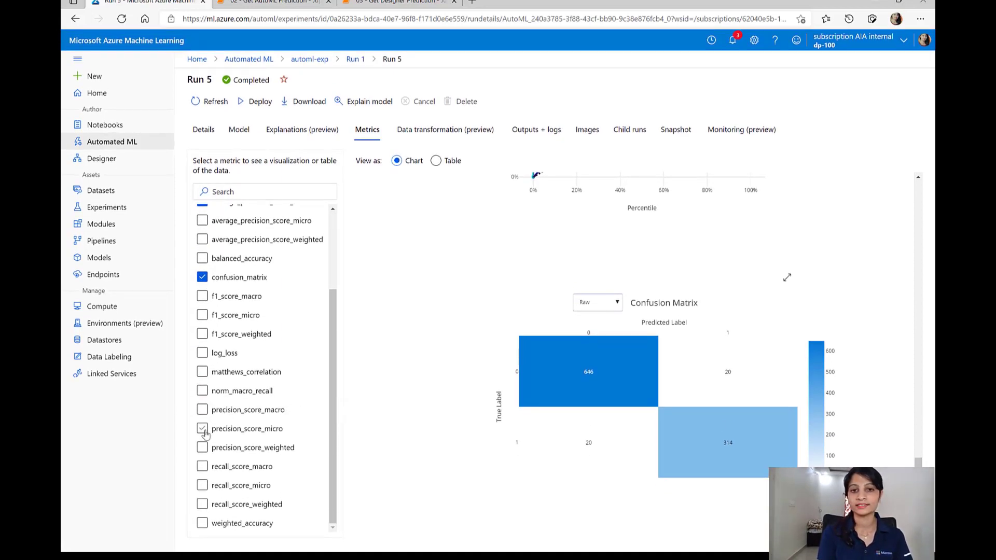
# View the model's metrics as a table, check the run's outputs and logs, and return to the metrics.
pyautogui.click(435, 160)
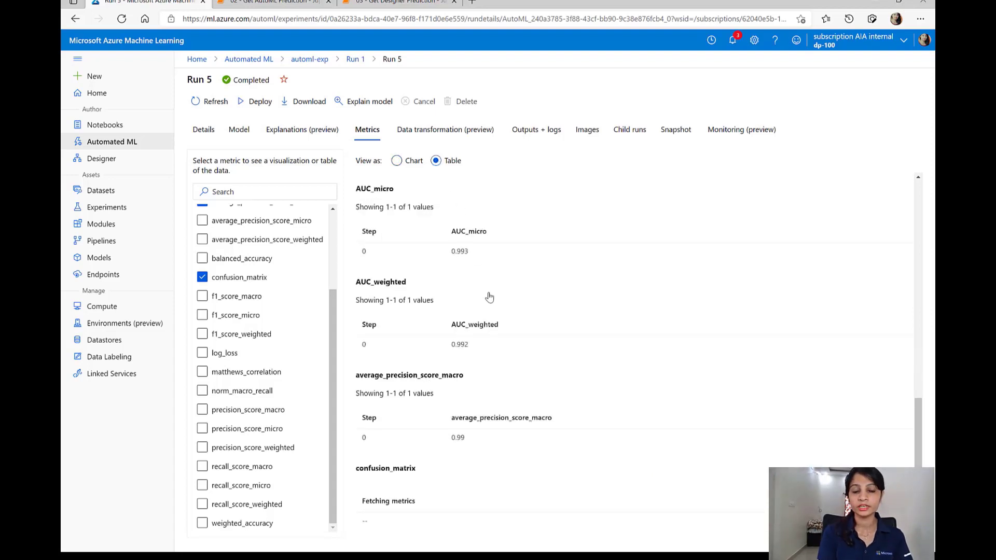
pyautogui.scroll(-1, 489, 297)
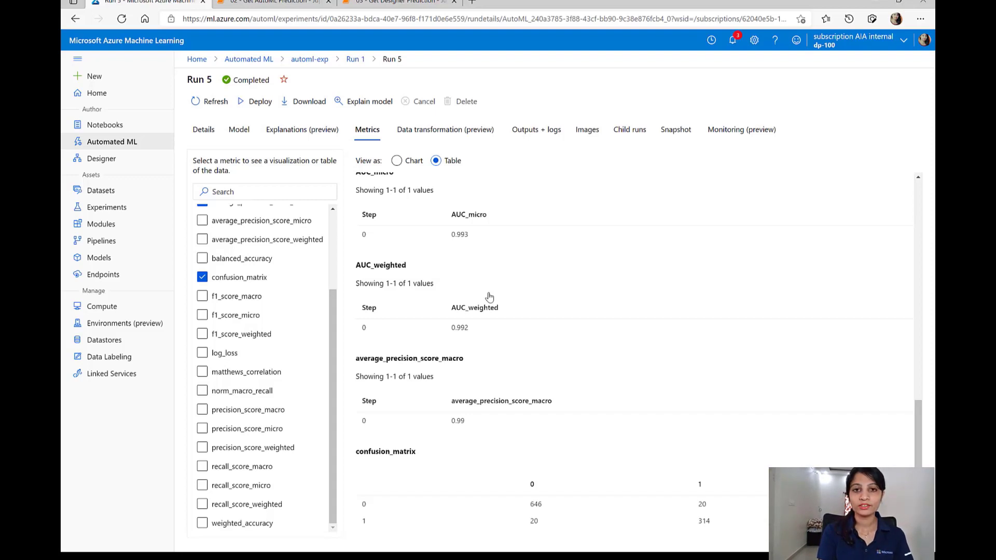
pyautogui.click(542, 135)
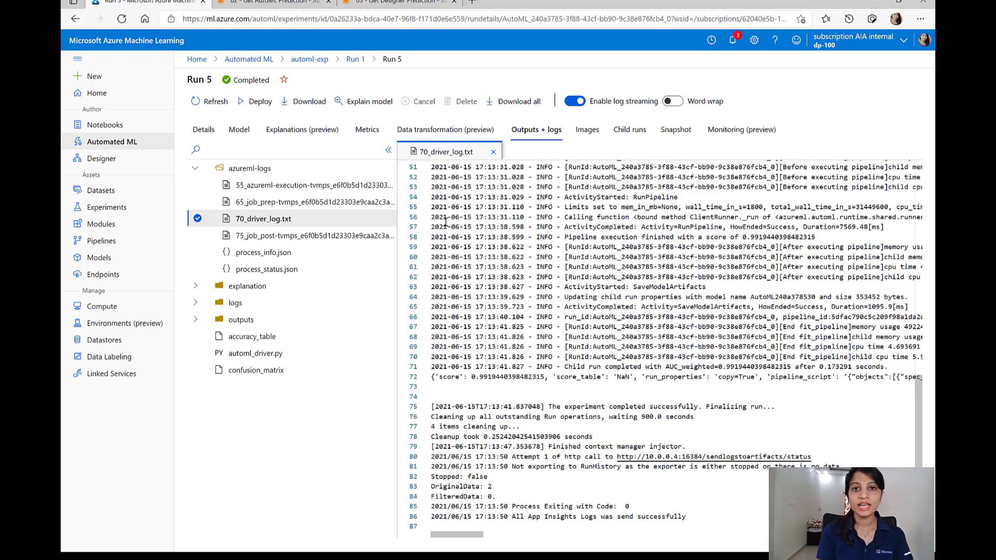
pyautogui.click(366, 131)
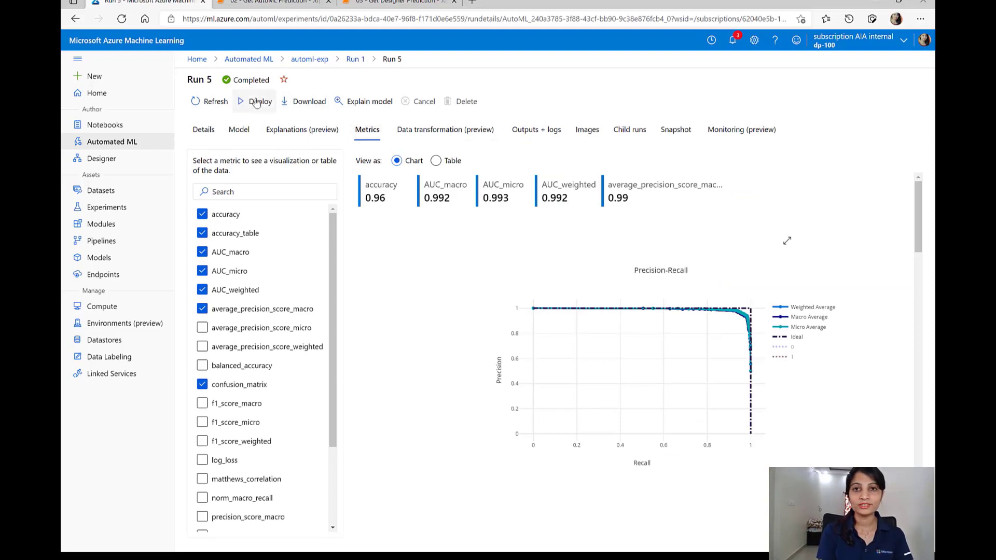
# Start deploying the best model and name the deployment automl-demo-deploy.
pyautogui.click(257, 103)
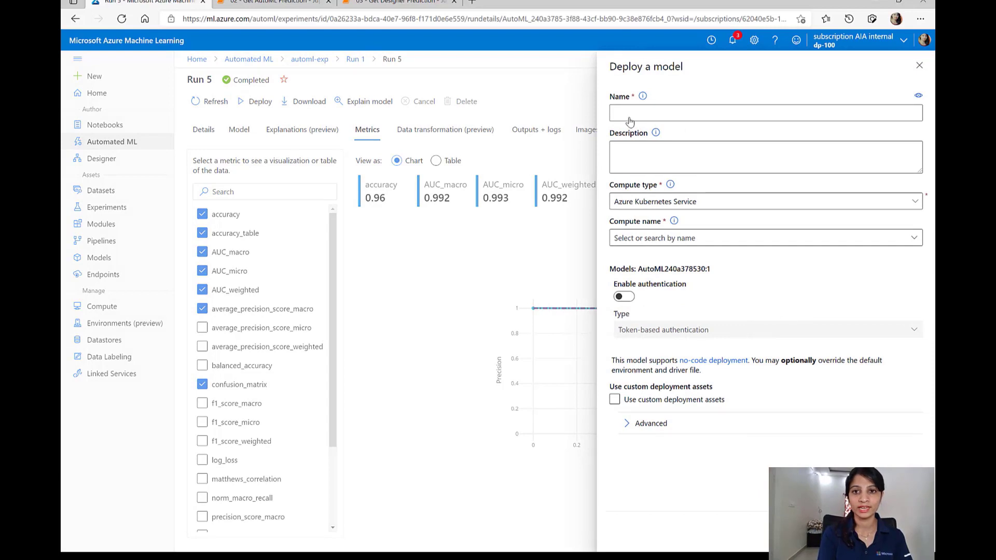
pyautogui.click(629, 116)
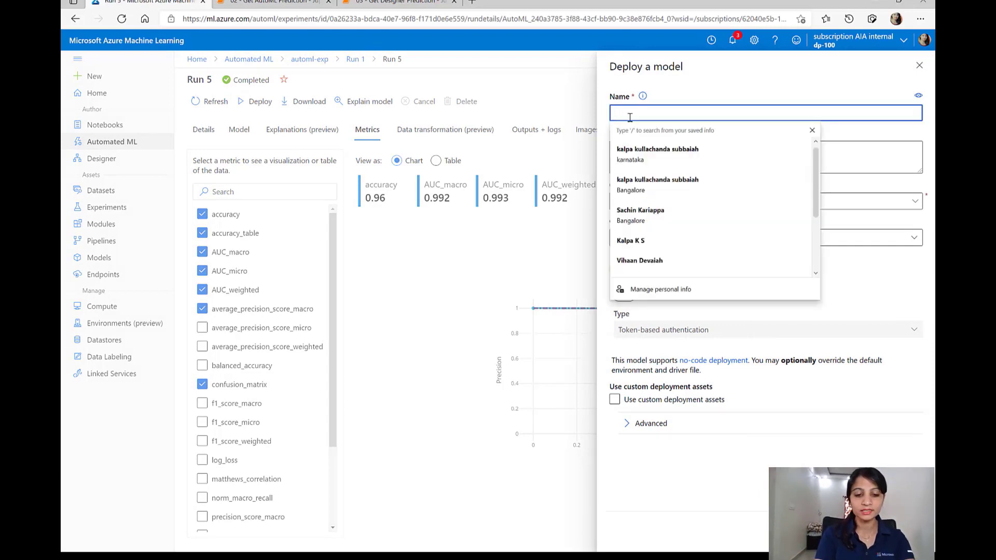
pyautogui.write('au')
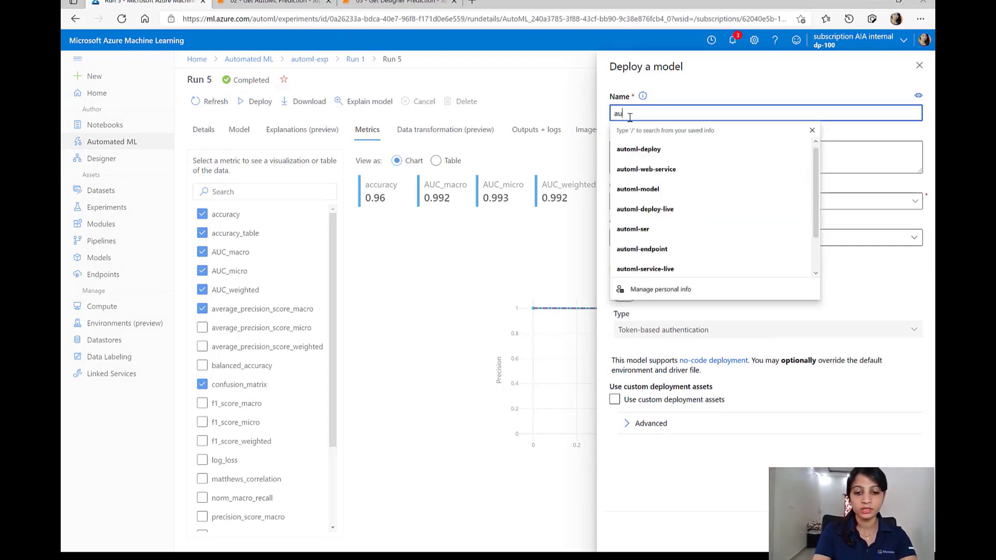
pyautogui.write('toml-demo')
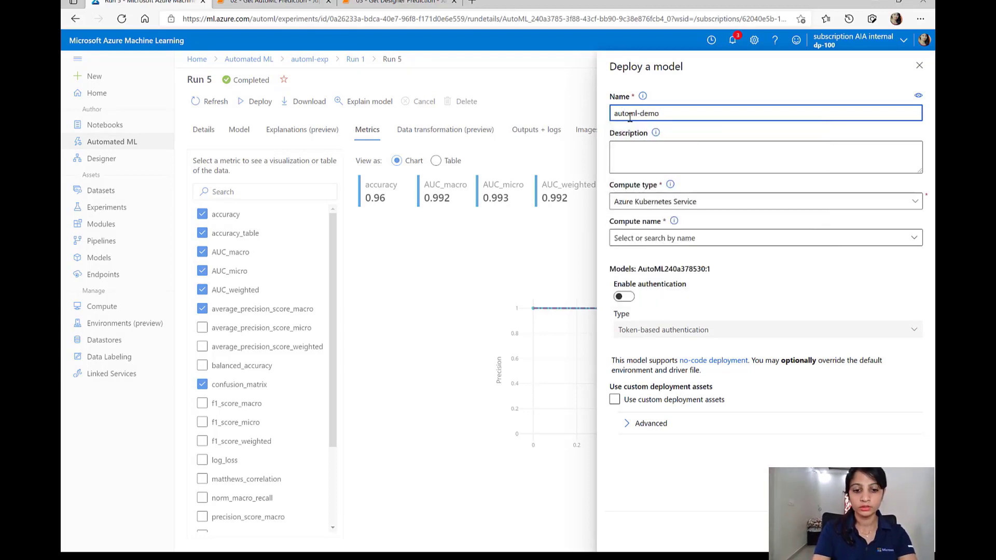
pyautogui.write('-deploy')
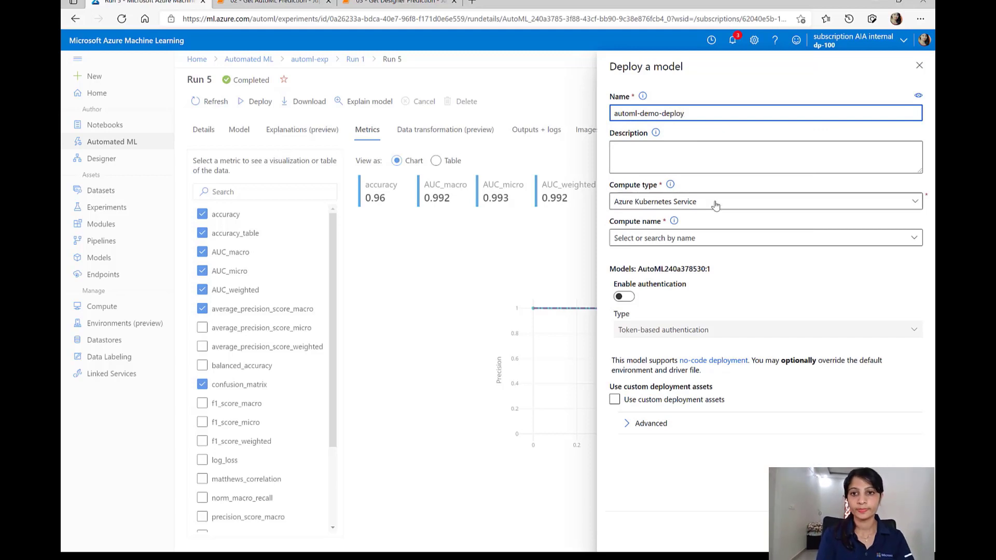
# Set the compute type to Azure Container Instance, enable authentication, and deploy the model.
pyautogui.click(760, 202)
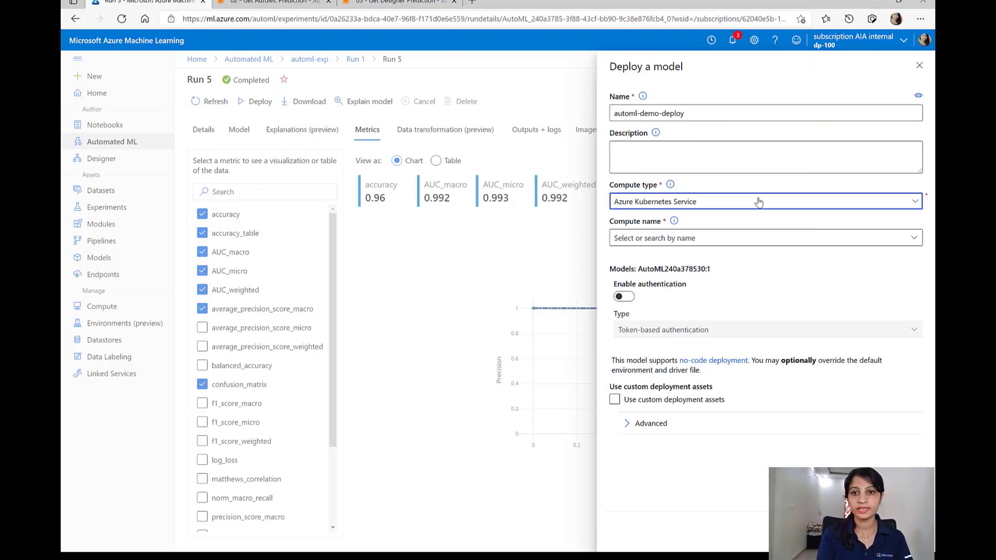
pyautogui.click(704, 239)
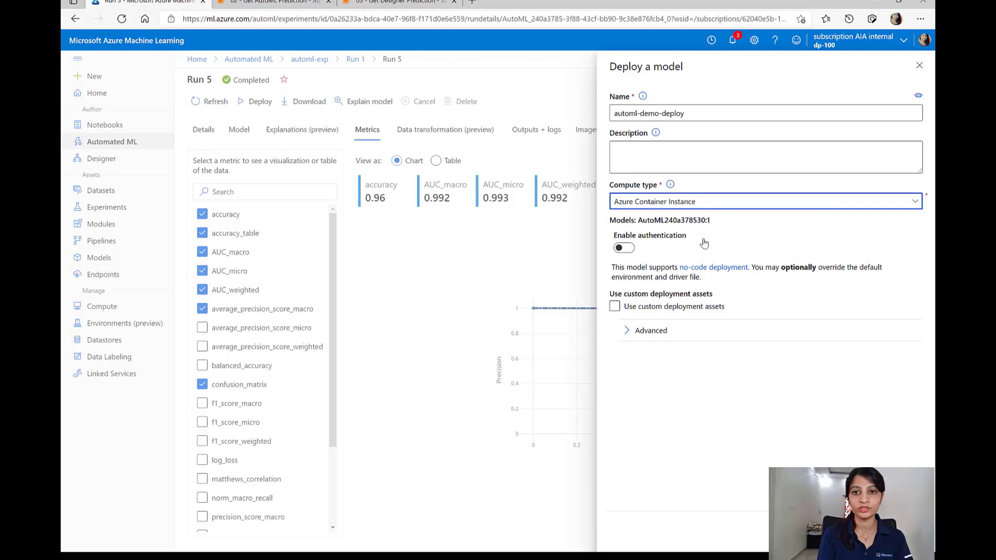
pyautogui.click(625, 249)
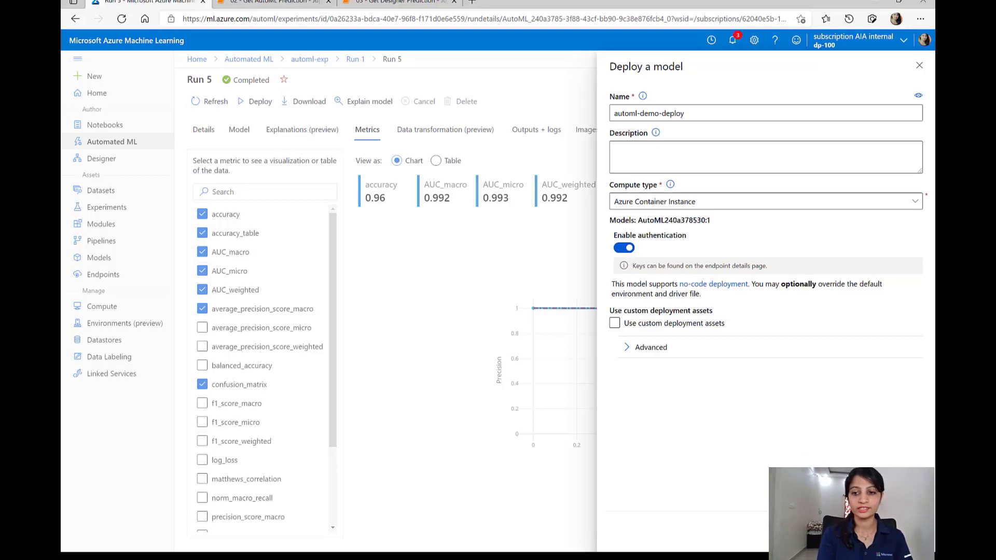
pyautogui.click(853, 531)
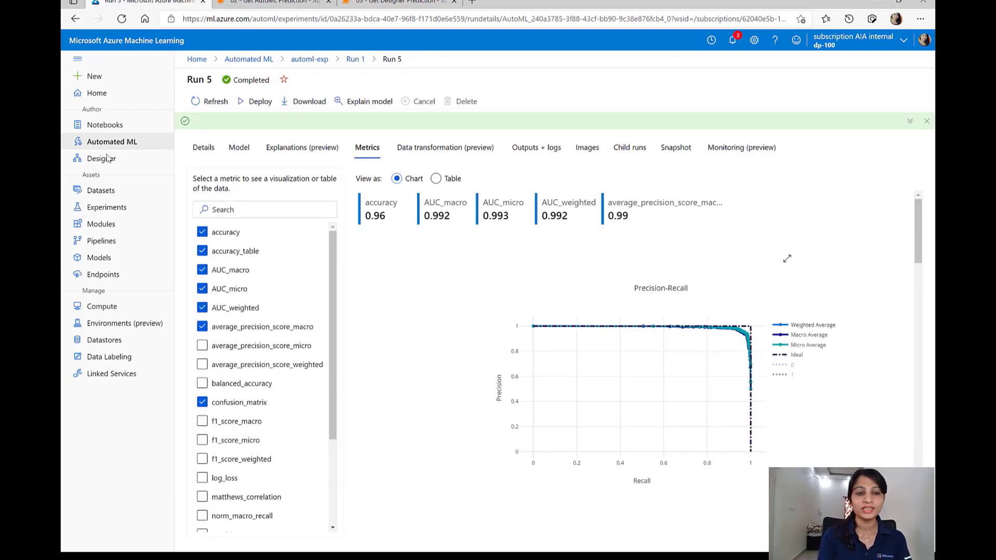
# Open the existing automl-deploy real-time endpoint and view its REST endpoint and consumption code.
pyautogui.click(102, 280)
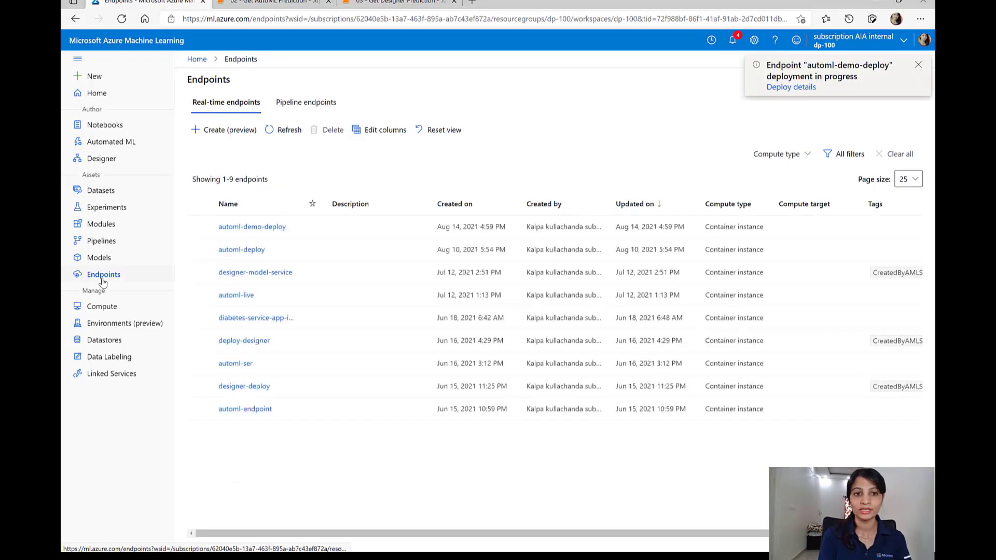
pyautogui.click(243, 252)
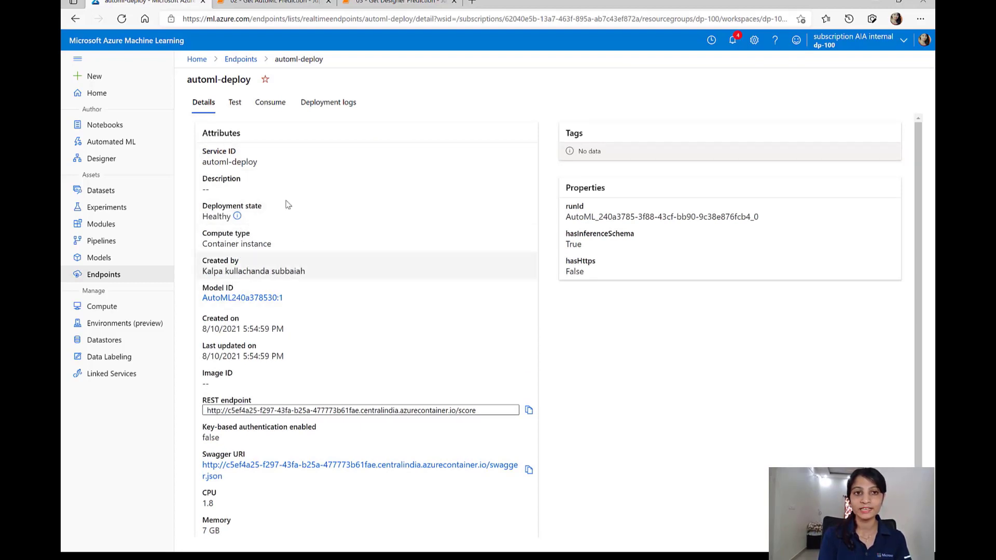
pyautogui.click(270, 104)
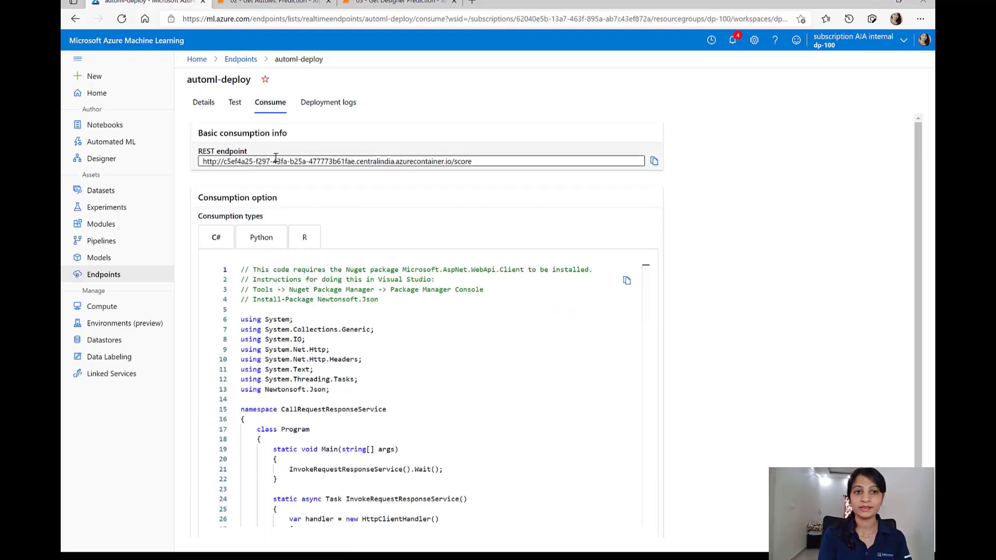
# Select the endpoint's REST URL, then check where the endpoint and key are set in the 02 - Get AutoML Prediction notebook.
pyautogui.moveTo(483, 163); pyautogui.dragTo(78, 158)
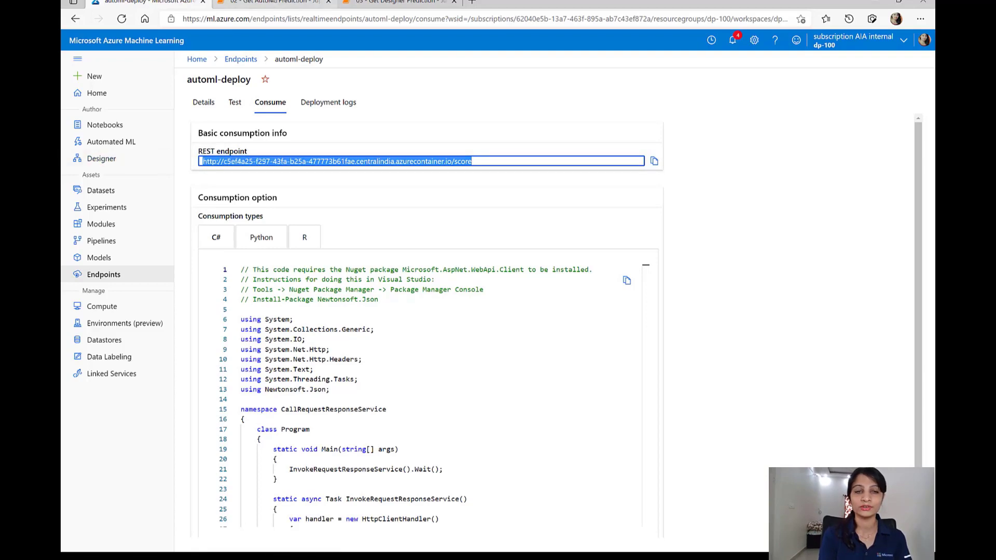
pyautogui.click(263, 2)
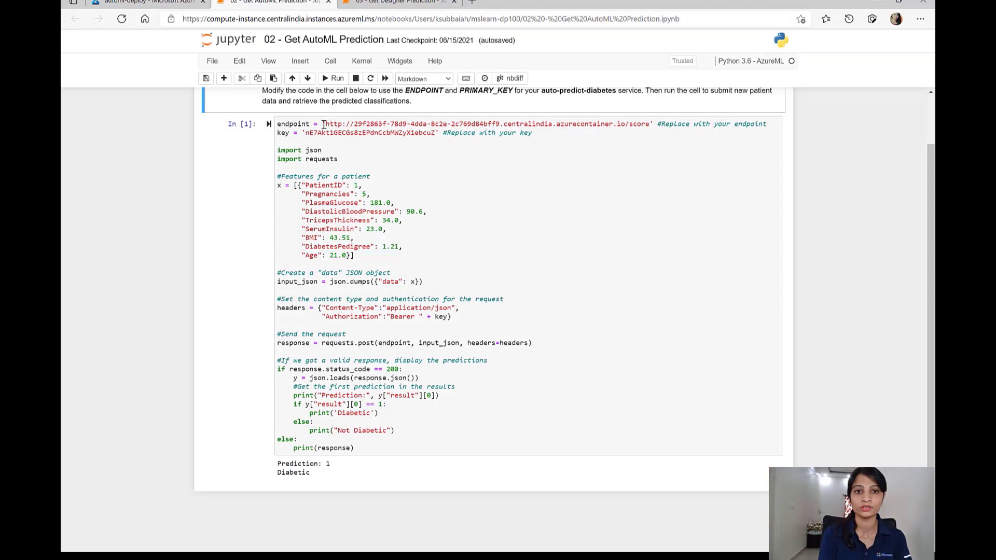
pyautogui.moveTo(324, 125); pyautogui.dragTo(650, 124)
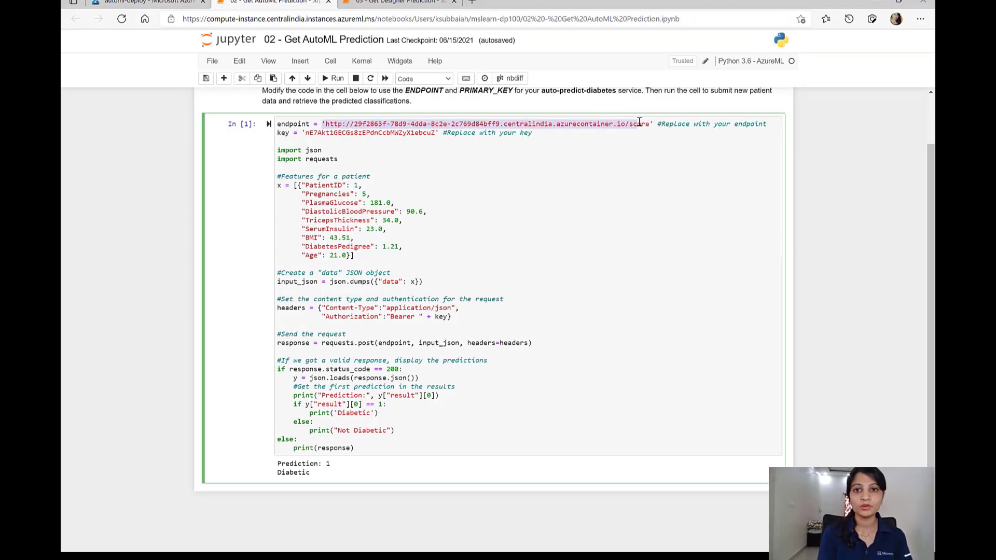
pyautogui.click(306, 134)
pyautogui.moveTo(306, 134); pyautogui.dragTo(434, 134)
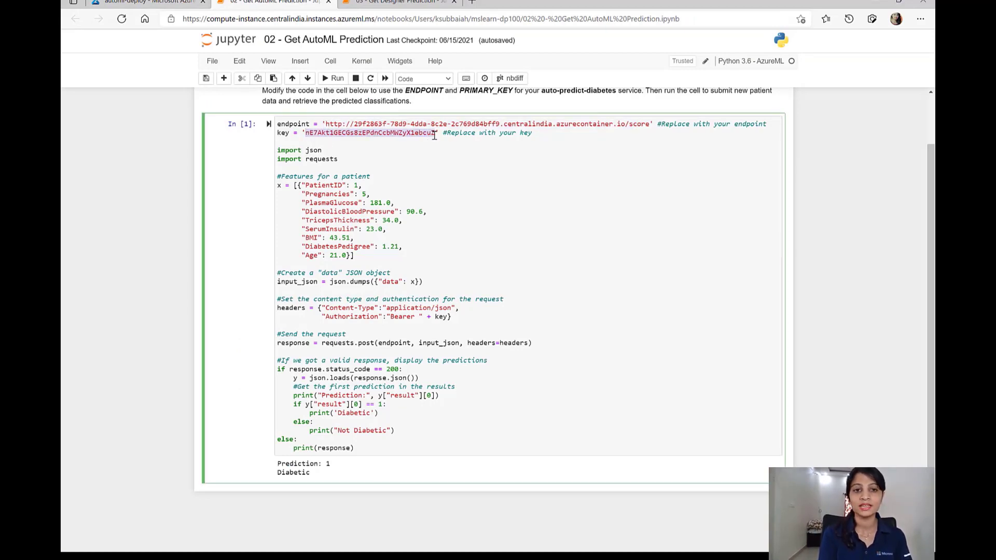
# Examine the patient feature values and the endpoint, input_json and headers arguments of the notebook's POST request.
pyautogui.moveTo(302, 185); pyautogui.dragTo(371, 254)
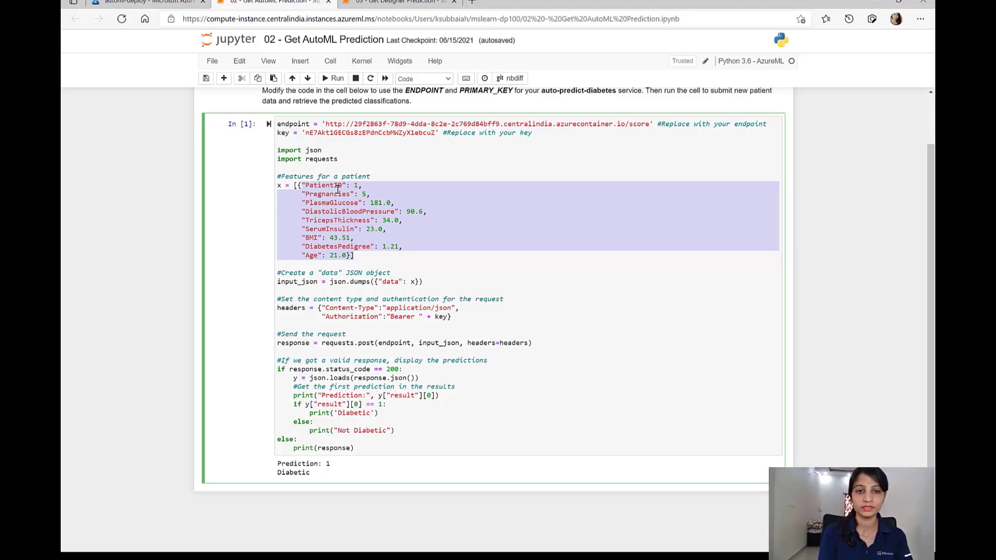
pyautogui.click(312, 203)
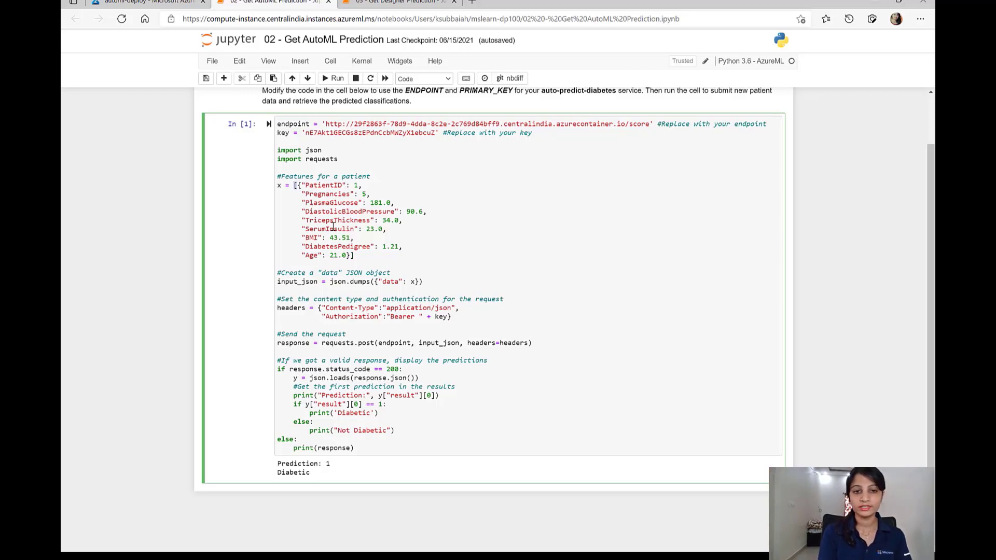
pyautogui.moveTo(294, 185); pyautogui.dragTo(351, 267)
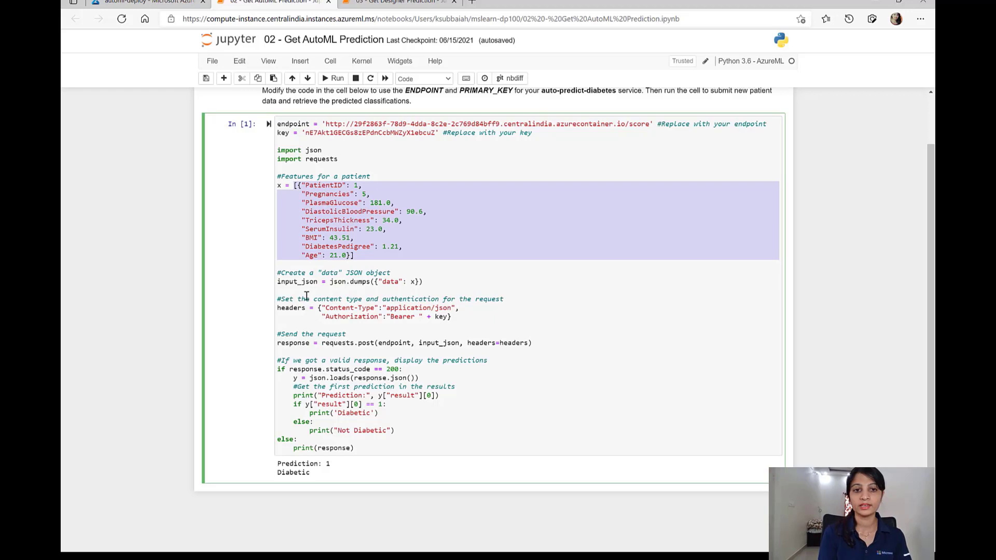
pyautogui.doubleClick(394, 344)
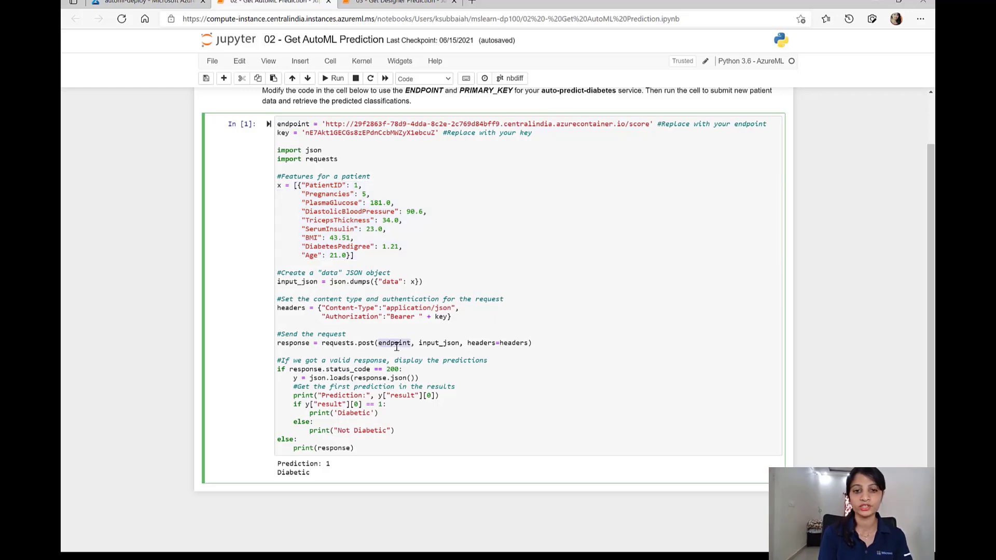
pyautogui.doubleClick(440, 343)
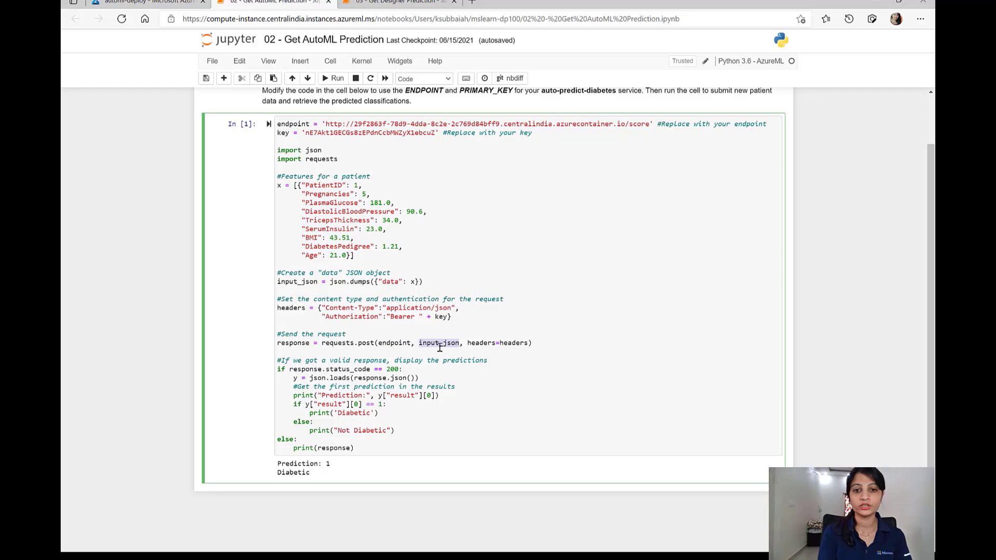
pyautogui.doubleClick(510, 343)
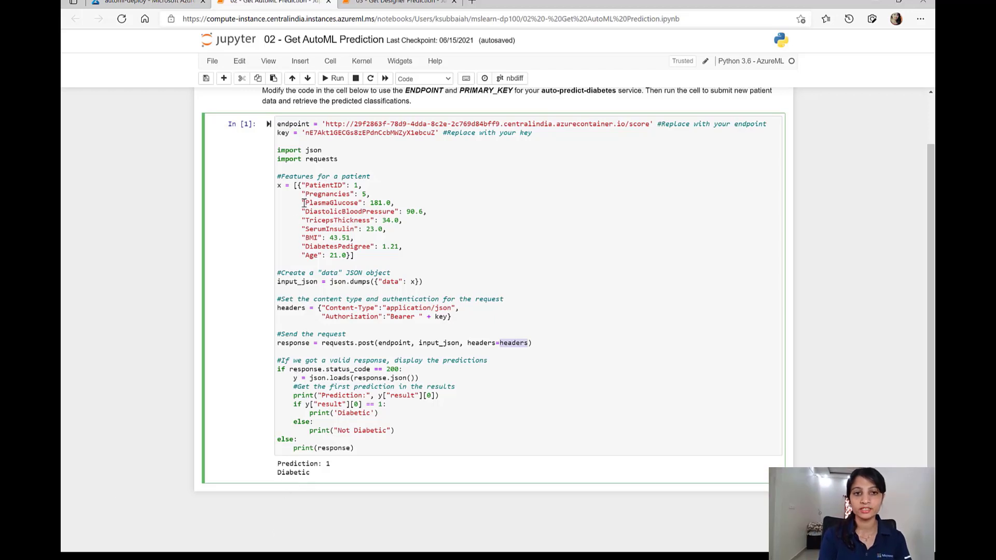
# Compare the patient features with the prediction output printed below the notebook cell.
pyautogui.moveTo(301, 185); pyautogui.dragTo(353, 260)
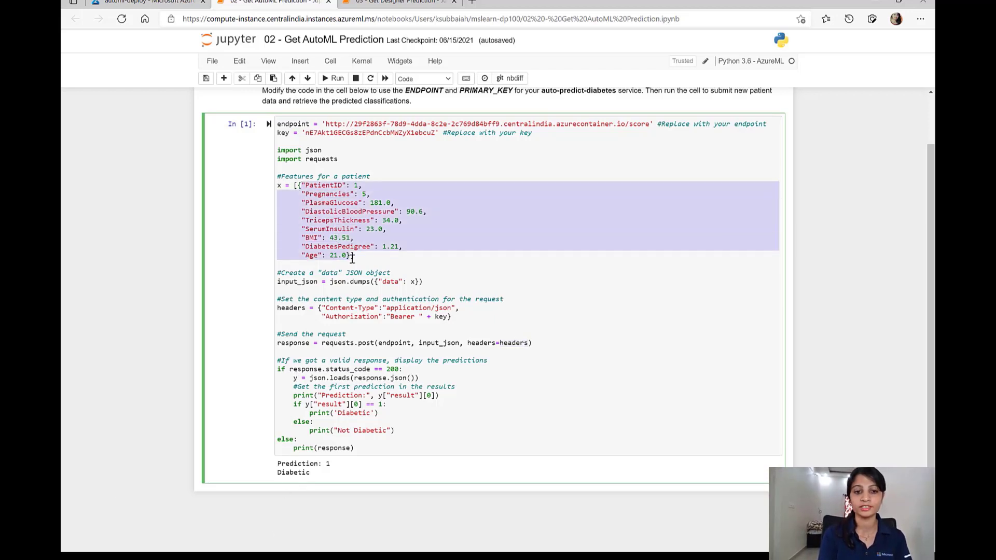
pyautogui.click(279, 473)
pyautogui.moveTo(279, 473); pyautogui.dragTo(324, 463)
pyautogui.click(328, 461)
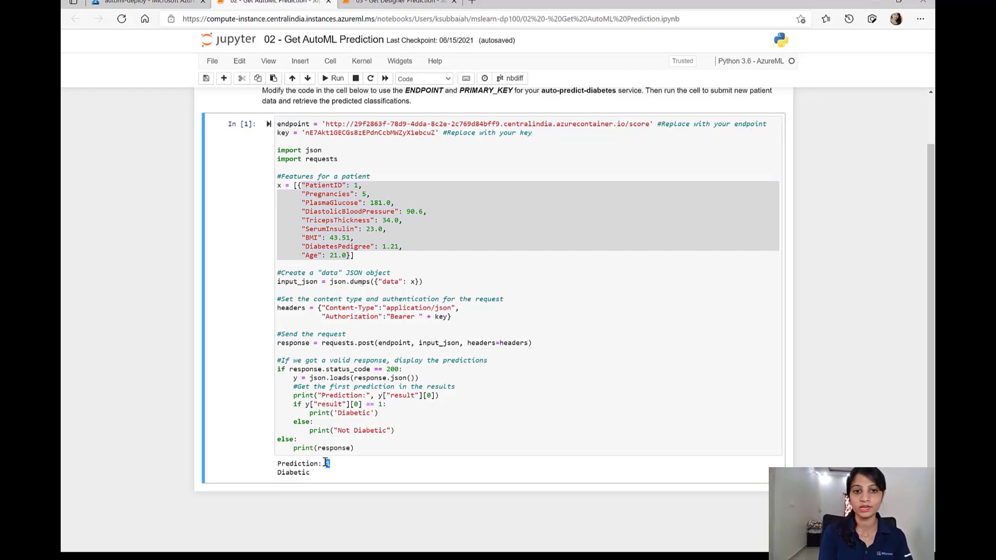
pyautogui.click(319, 475)
pyautogui.moveTo(319, 476); pyautogui.dragTo(282, 476)
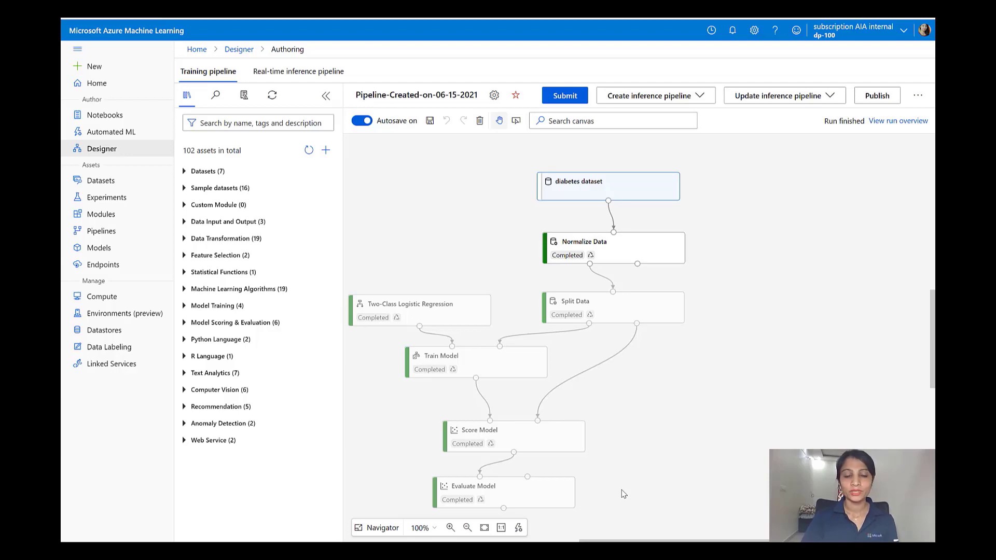
# Browse the registered datasets, including diabetes dataset, and the sample datasets available to the Designer training pipeline.
pyautogui.click(199, 172)
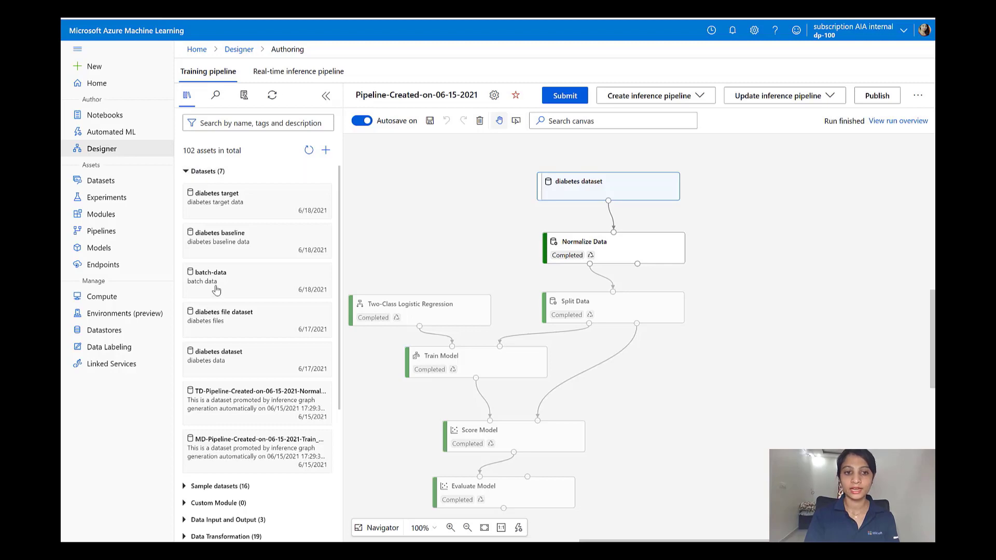
pyautogui.moveTo(221, 357); pyautogui.dragTo(261, 359)
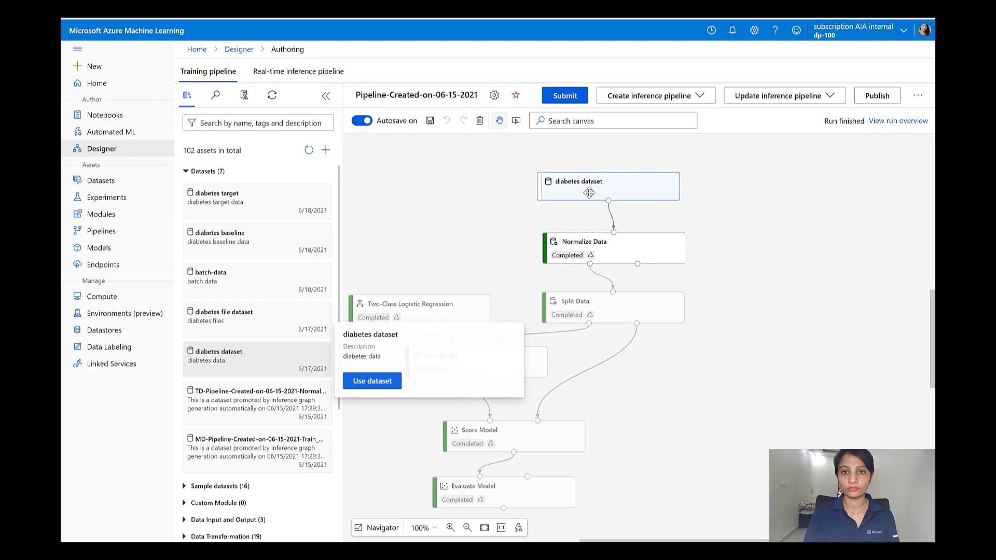
pyautogui.click(196, 177)
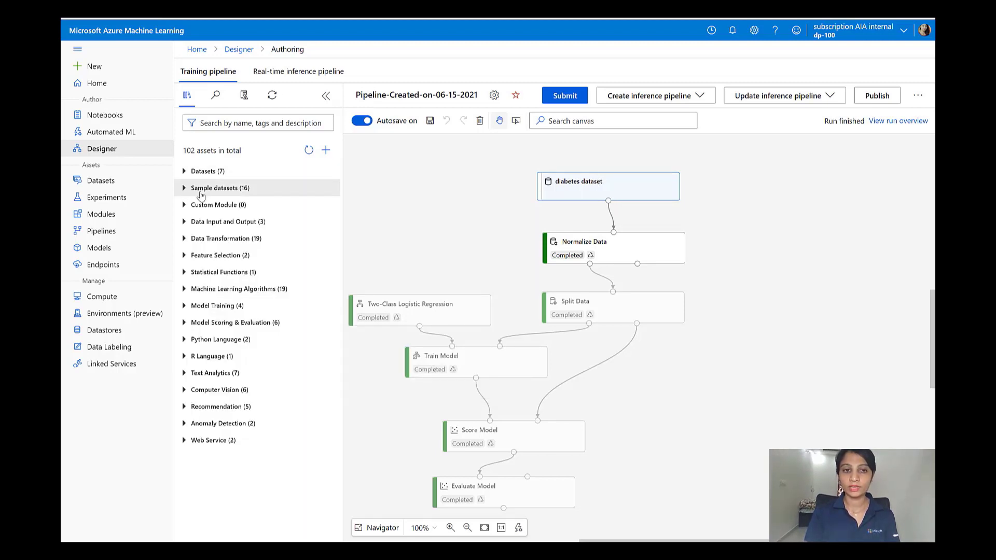
pyautogui.click(201, 192)
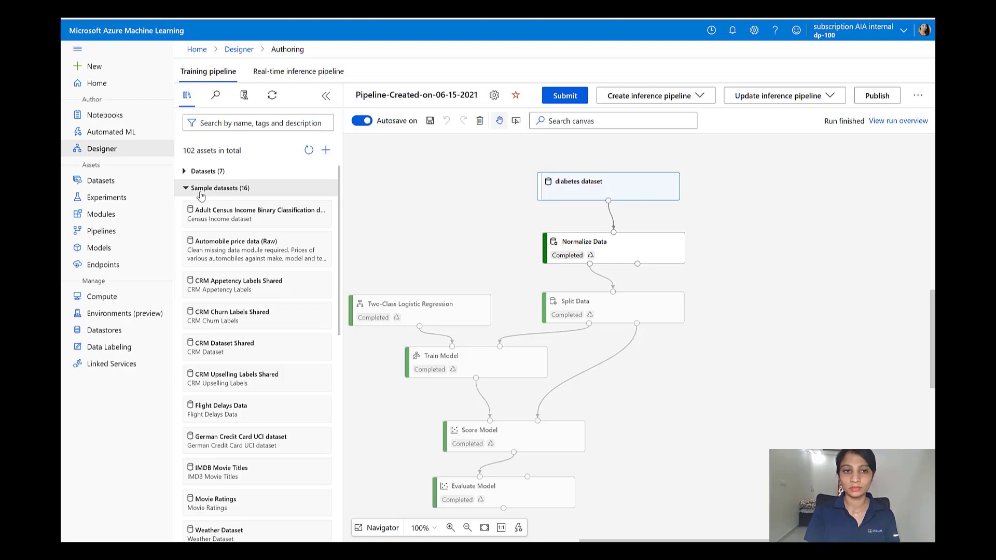
pyautogui.click(201, 194)
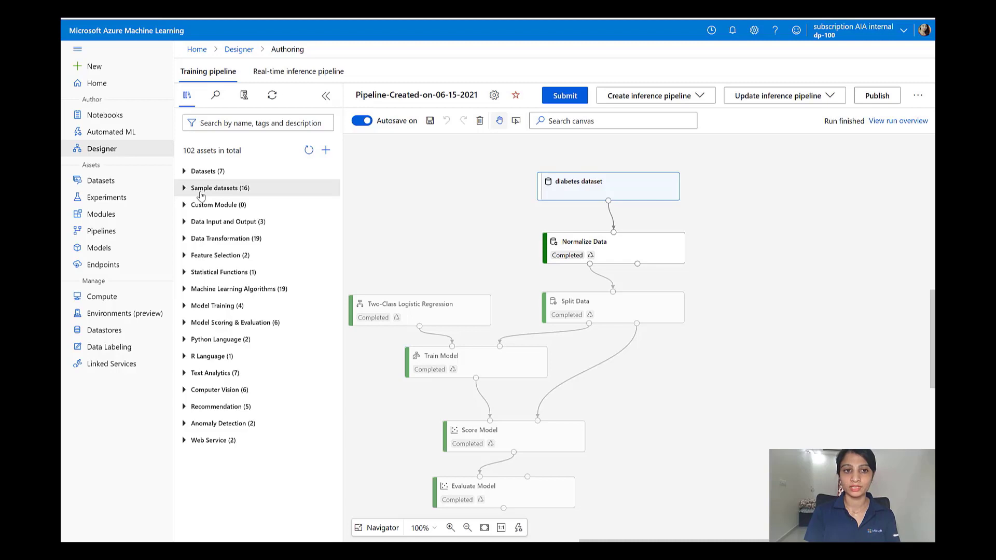
# Preview the data of the pipeline's diabetes dataset and close the preview.
pyautogui.rightClick(584, 185)
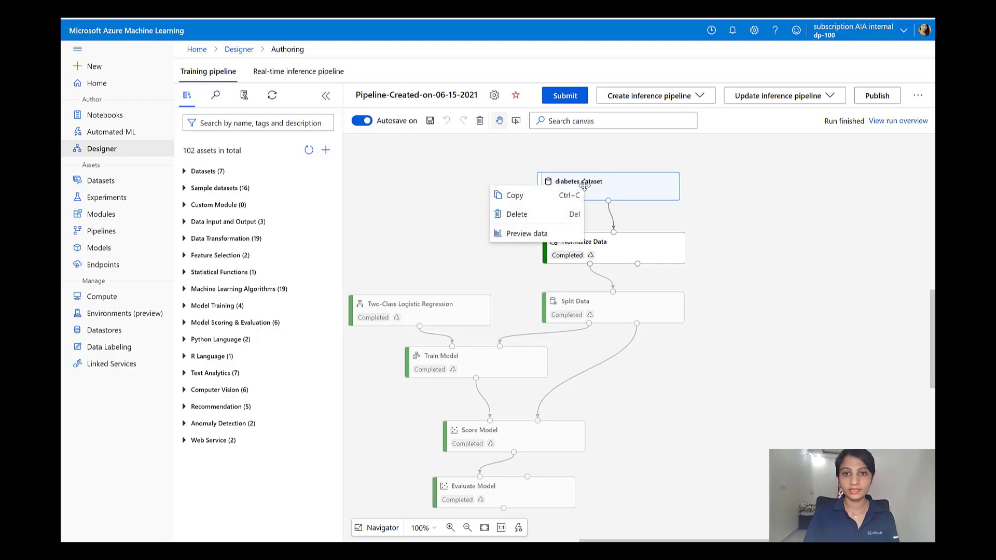
pyautogui.click(554, 236)
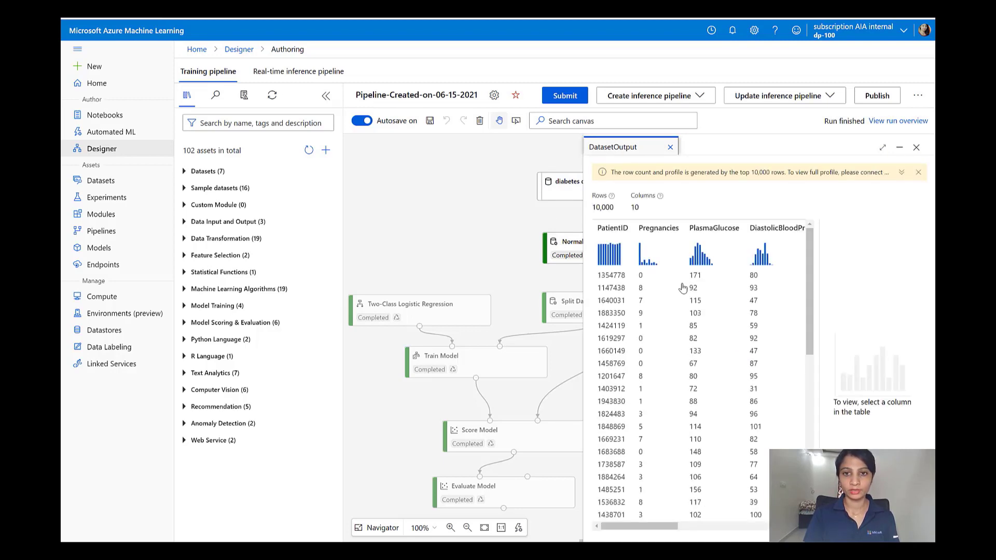
pyautogui.scroll(-2, 679, 312)
pyautogui.scroll(2, 680, 317)
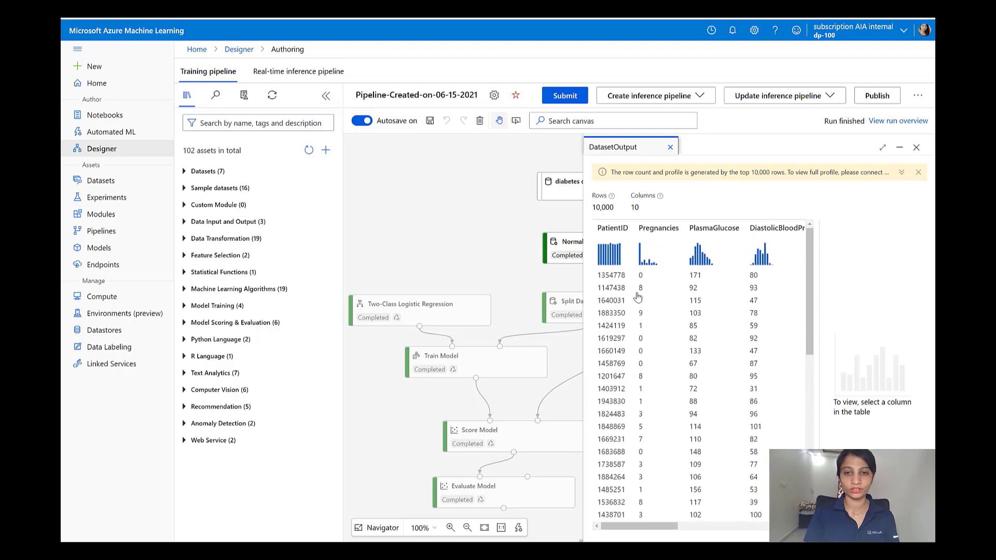
pyautogui.click(916, 146)
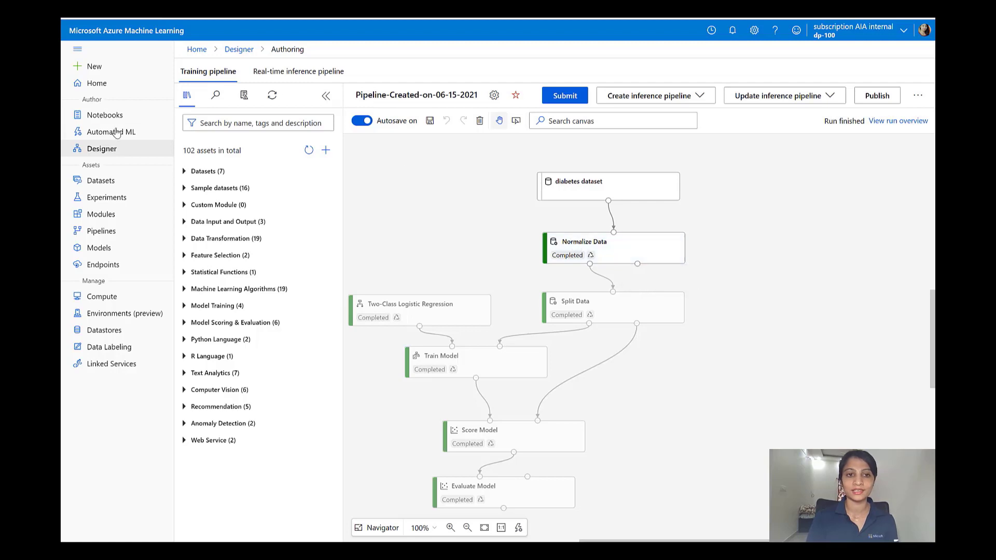
# Browse the Data Transformation modules from Add Columns through Split Data.
pyautogui.click(188, 243)
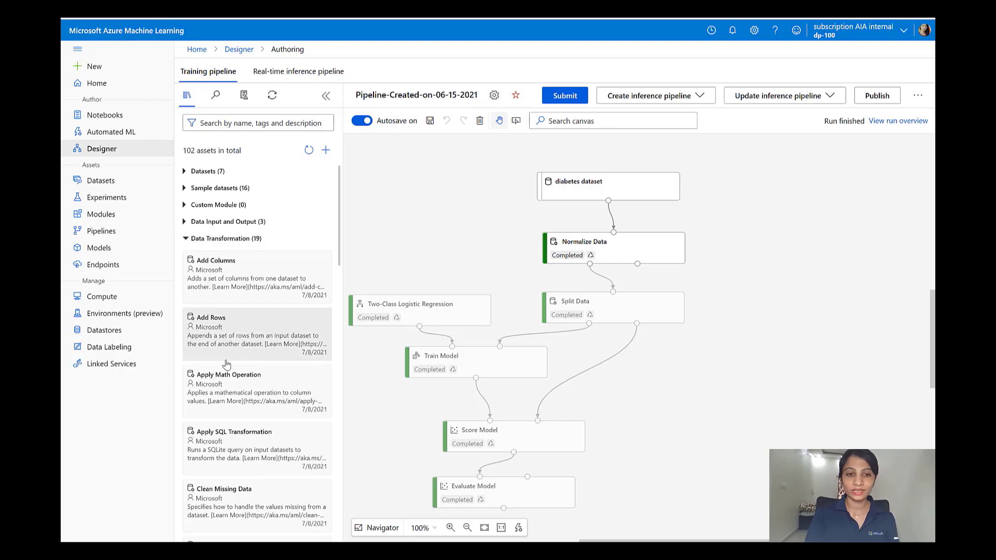
pyautogui.scroll(-2, 223, 342)
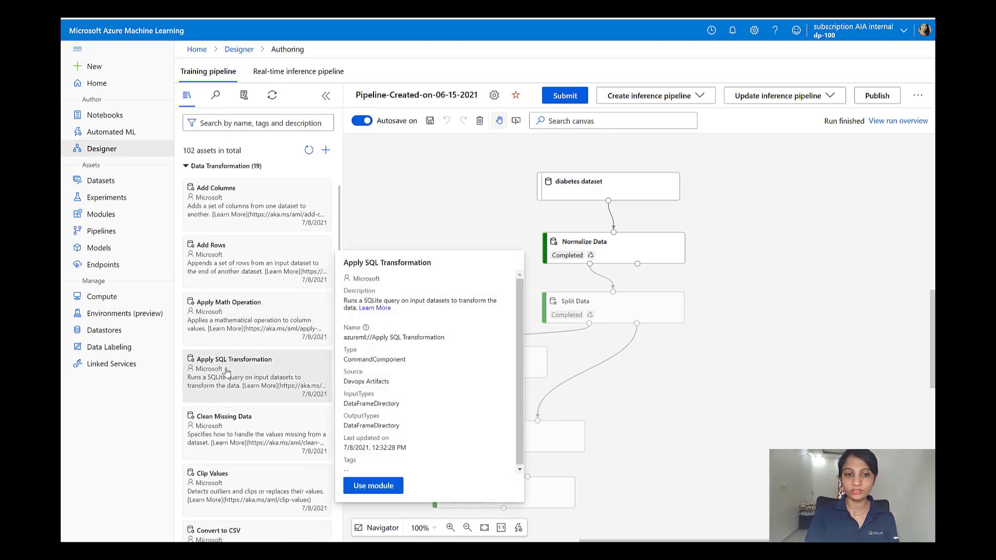
pyautogui.scroll(-3, 216, 415)
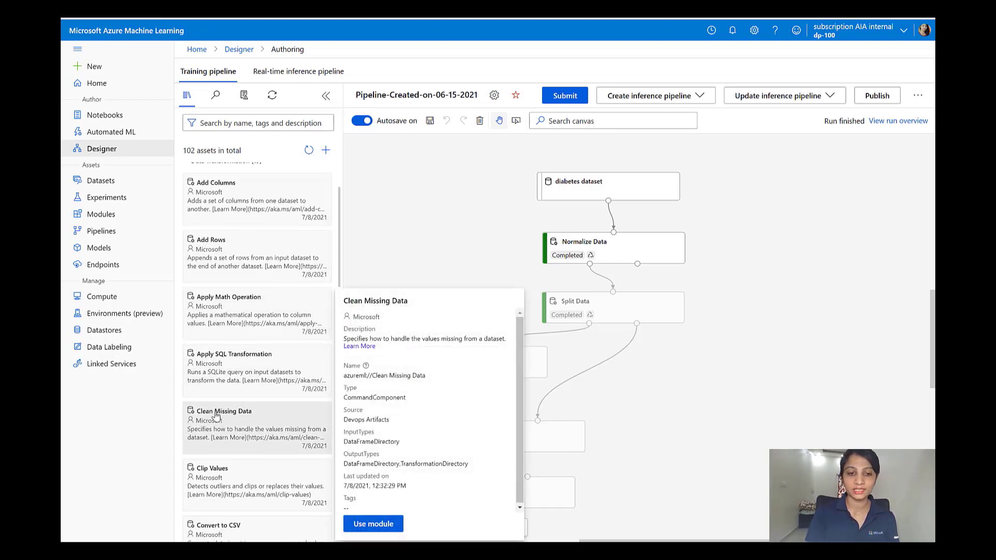
pyautogui.scroll(-4, 217, 415)
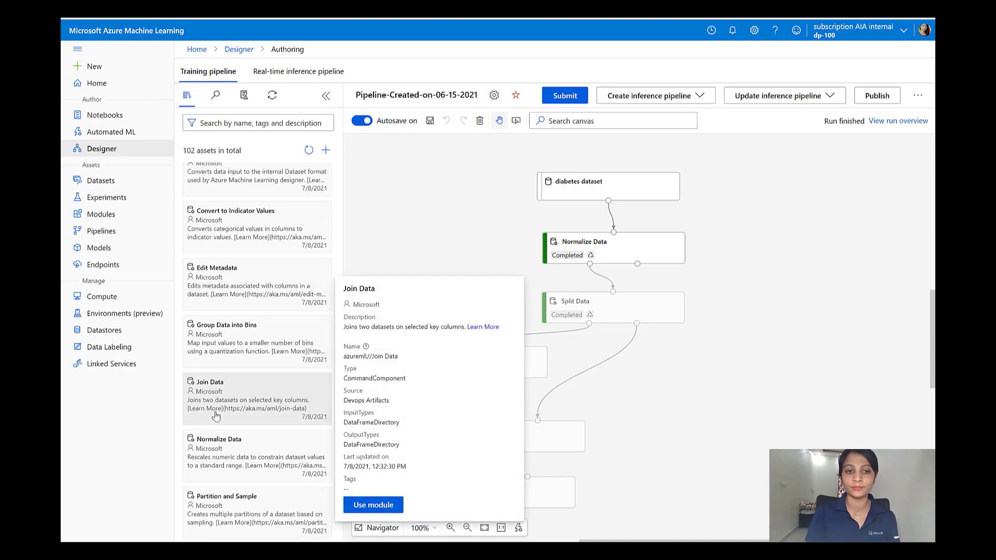
pyautogui.scroll(-3, 217, 415)
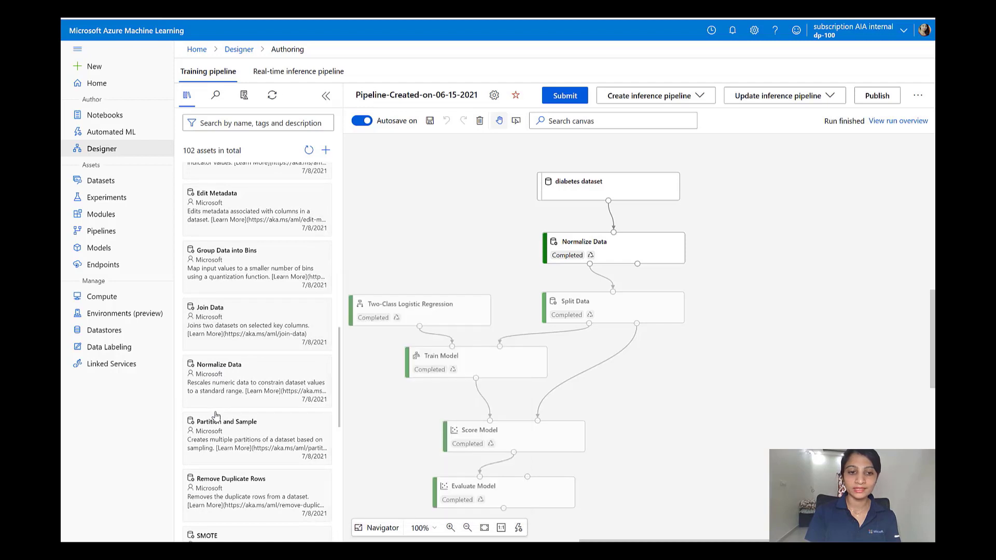
pyautogui.scroll(-2, 217, 414)
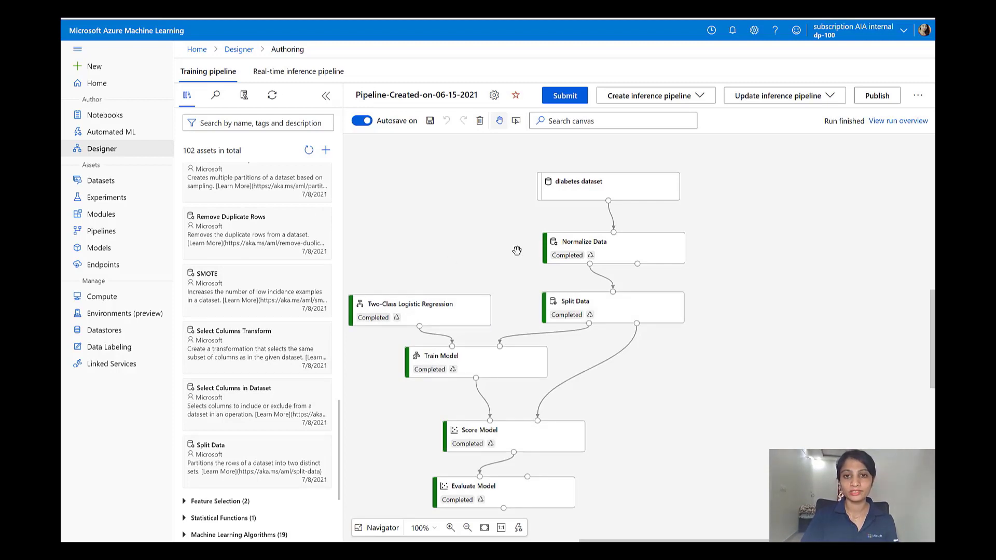
pyautogui.click(624, 248)
pyautogui.rightClick(624, 249)
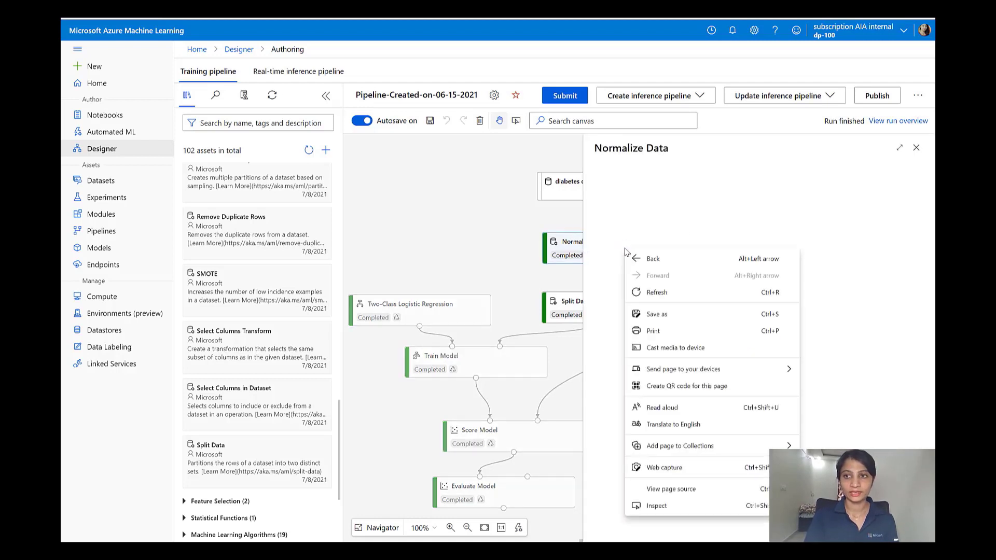
pyautogui.click(916, 148)
pyautogui.click(916, 148)
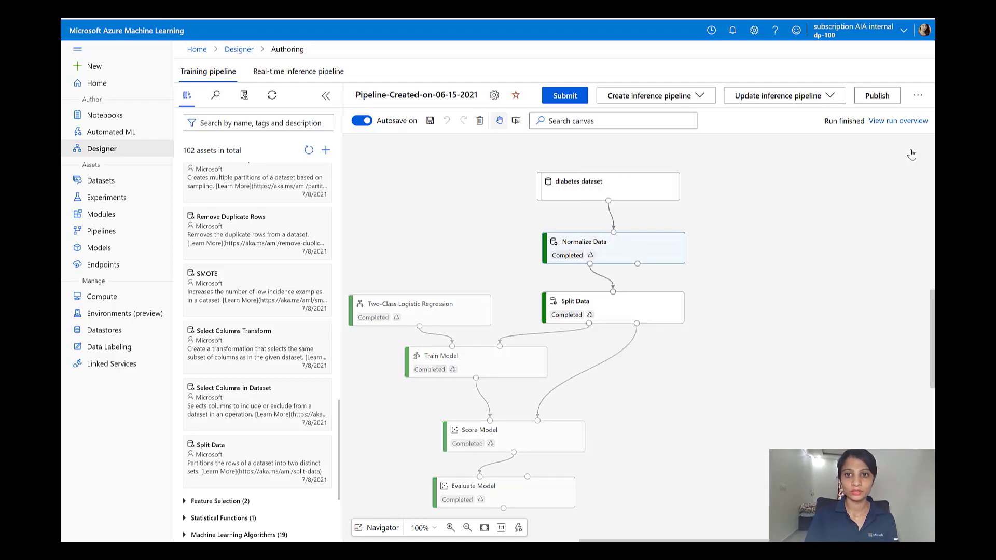
# Review the Normalize Data module's parameters and its columns to transform, then close them without changes.
pyautogui.click(649, 242)
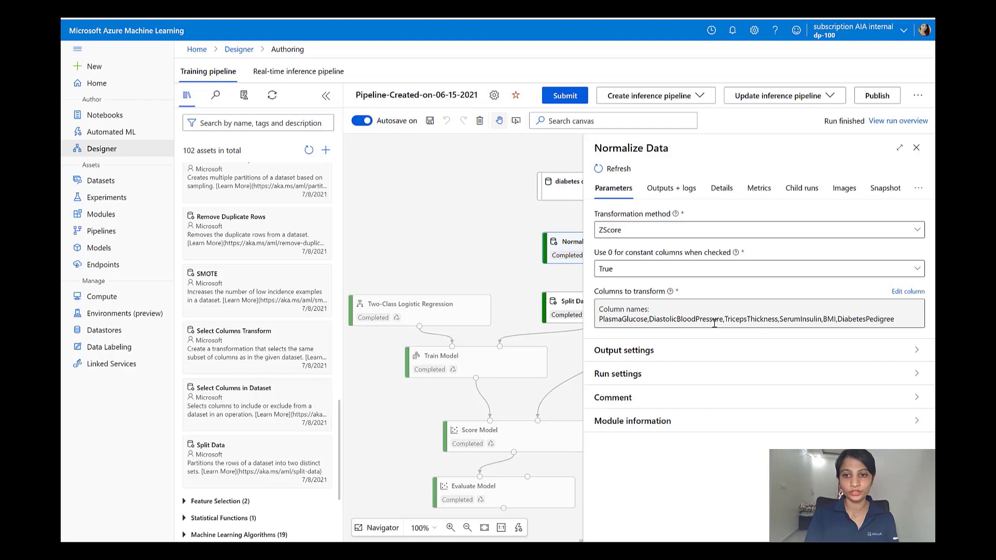
pyautogui.click(908, 294)
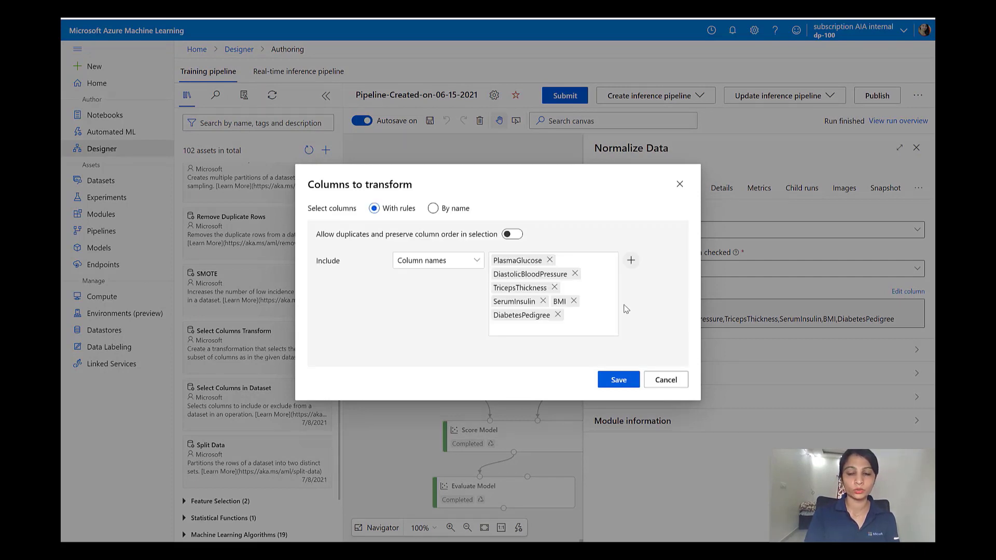
pyautogui.click(667, 380)
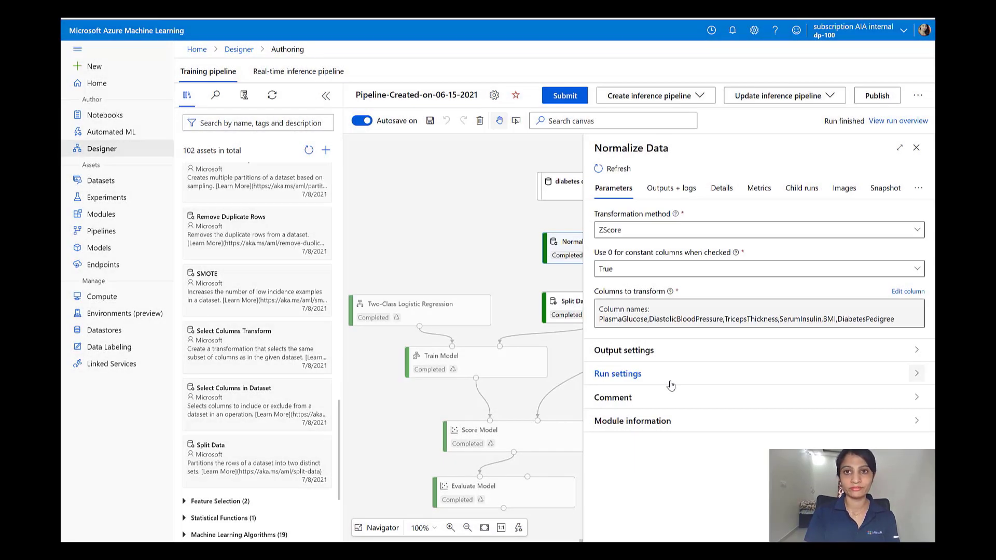
pyautogui.click(916, 148)
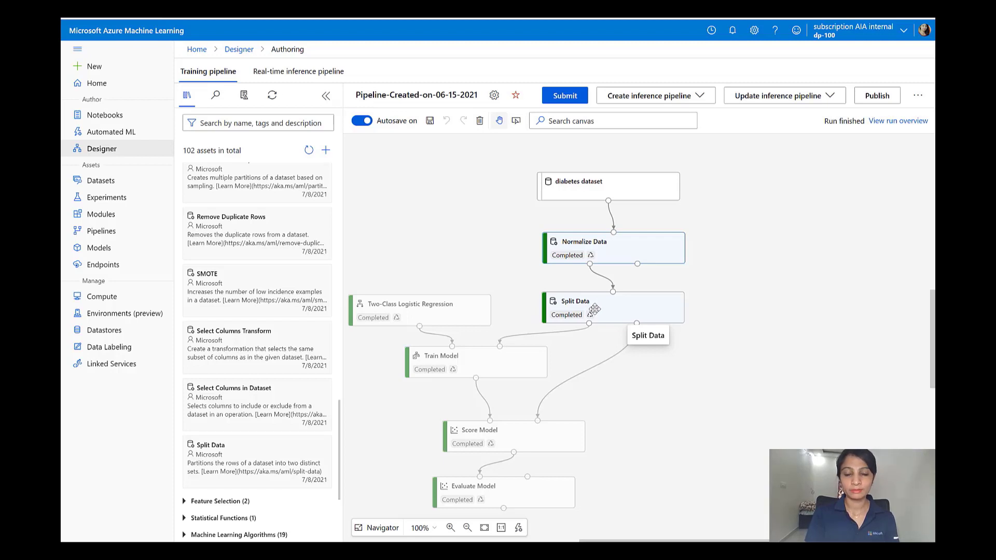
pyautogui.moveTo(593, 310)
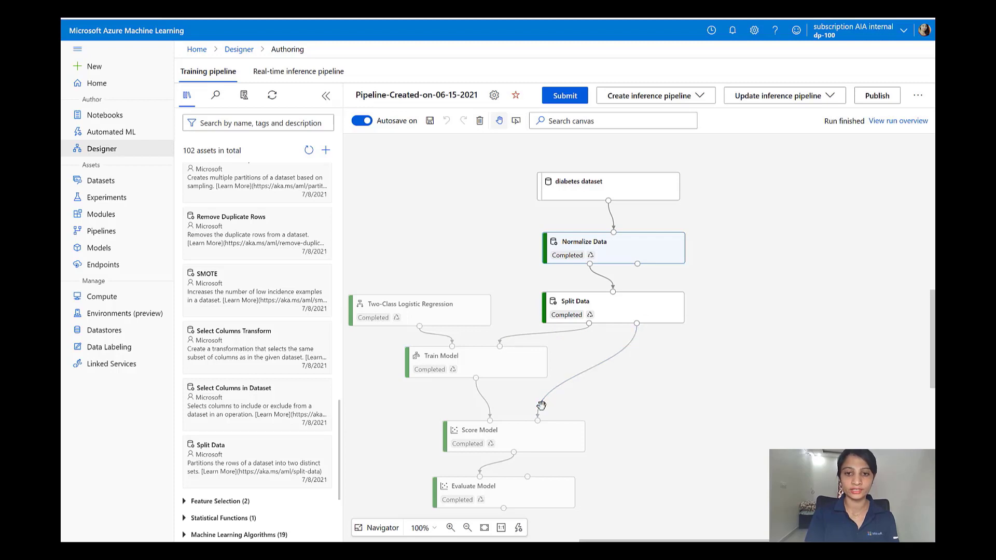
# Review the Split Data module's parameters, including the first-output row fraction and random seed, and close them without changes.
pyautogui.click(639, 313)
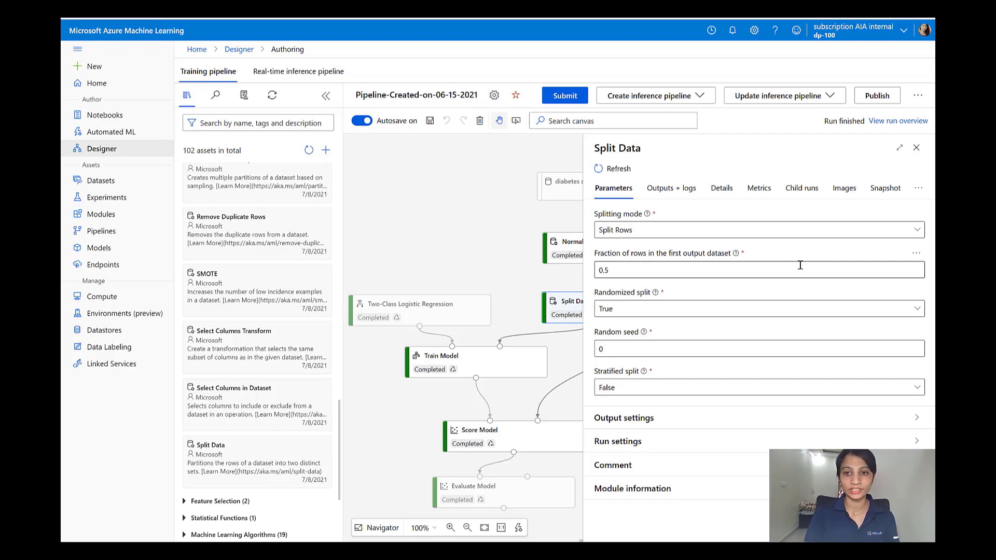
pyautogui.moveTo(799, 265); pyautogui.dragTo(590, 274)
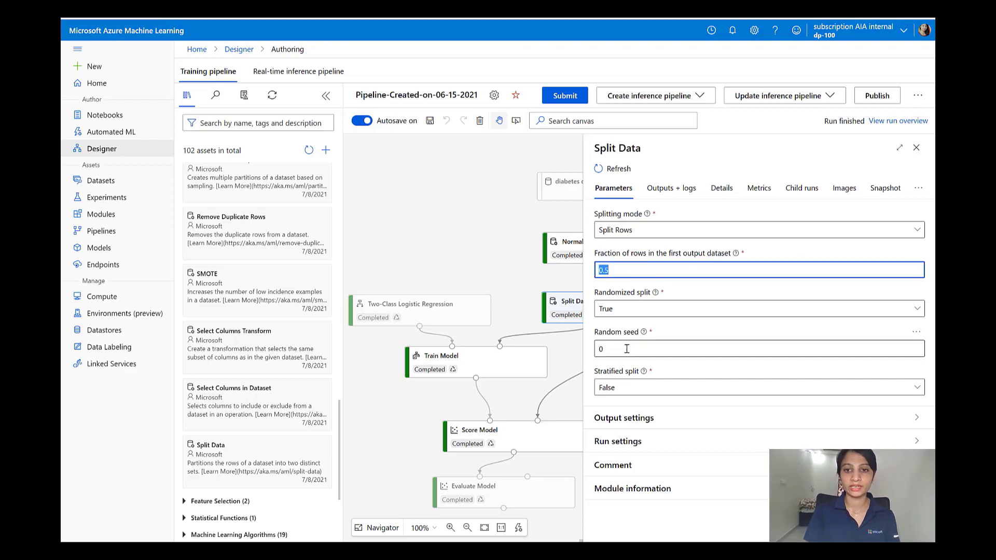
pyautogui.moveTo(627, 348); pyautogui.dragTo(589, 350)
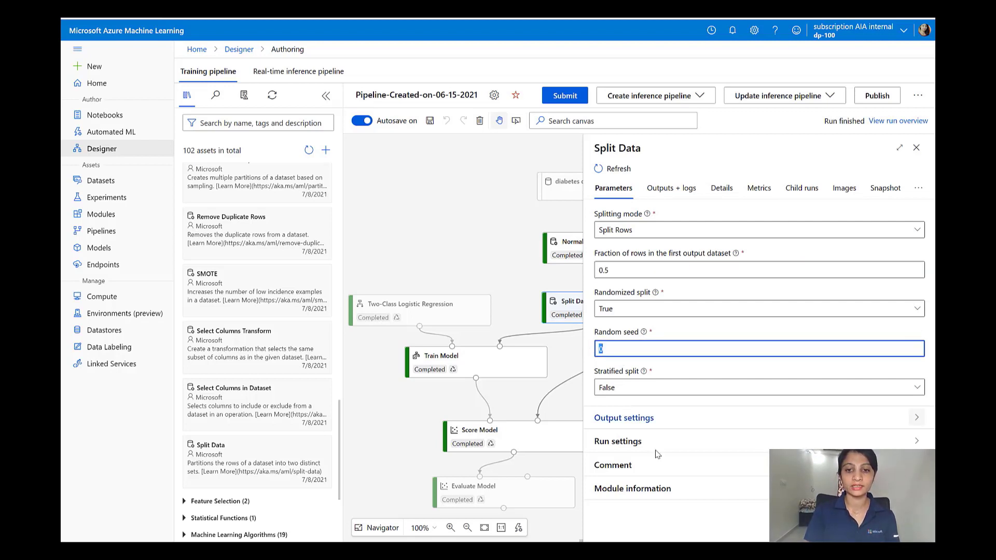
pyautogui.click(916, 149)
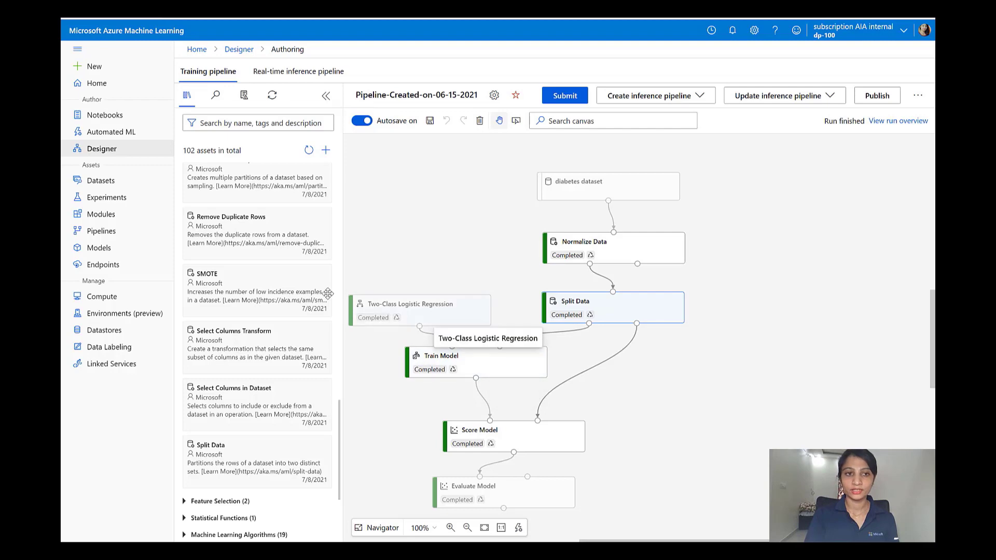
# Return to the start of the Data Transformation modules and collapse that category in the asset library.
pyautogui.scroll(5, 231, 192)
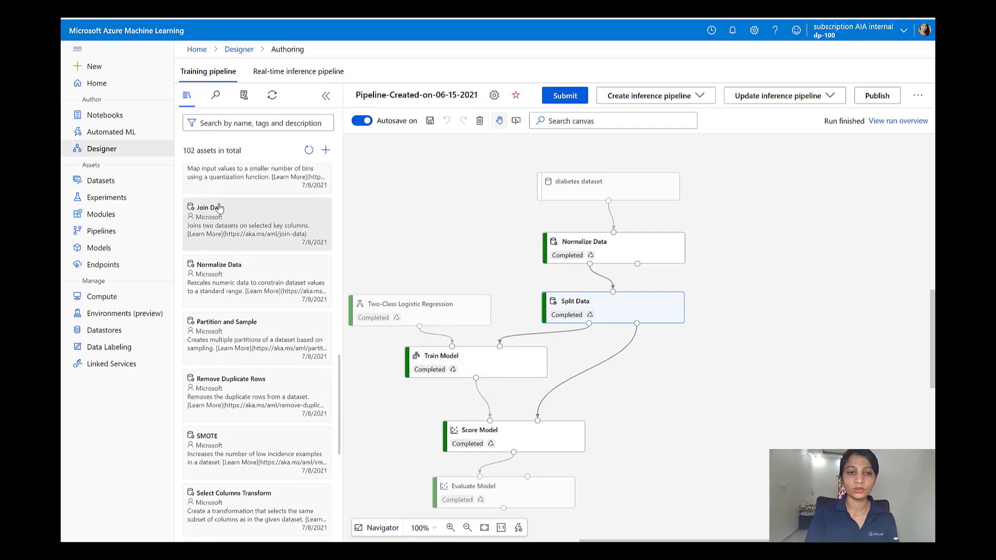
pyautogui.scroll(3, 220, 208)
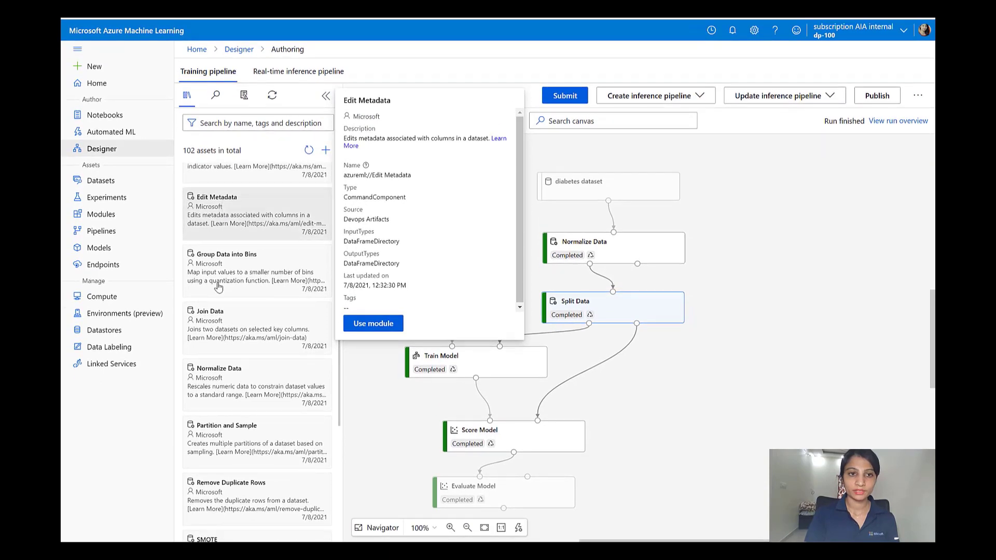
pyautogui.scroll(12, 217, 282)
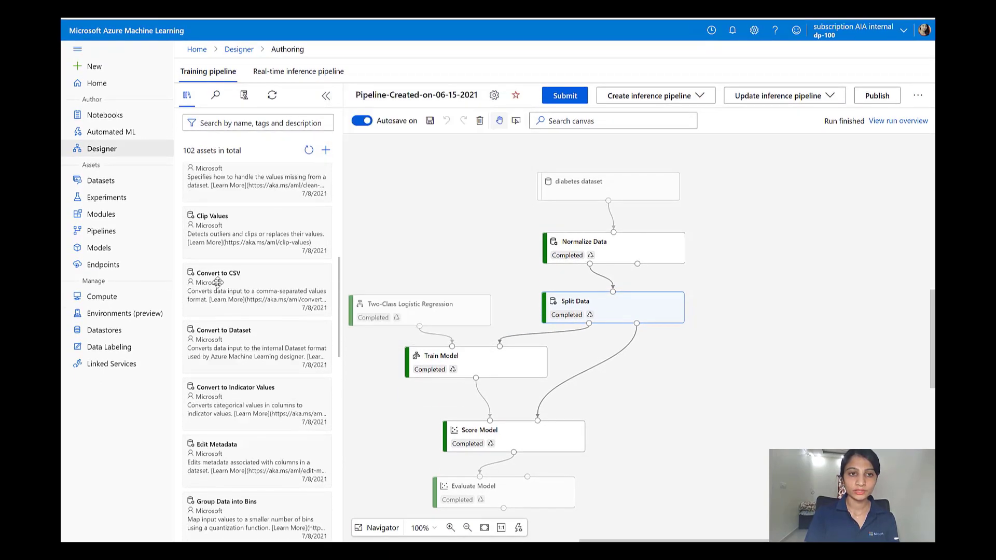
pyautogui.scroll(12, 217, 281)
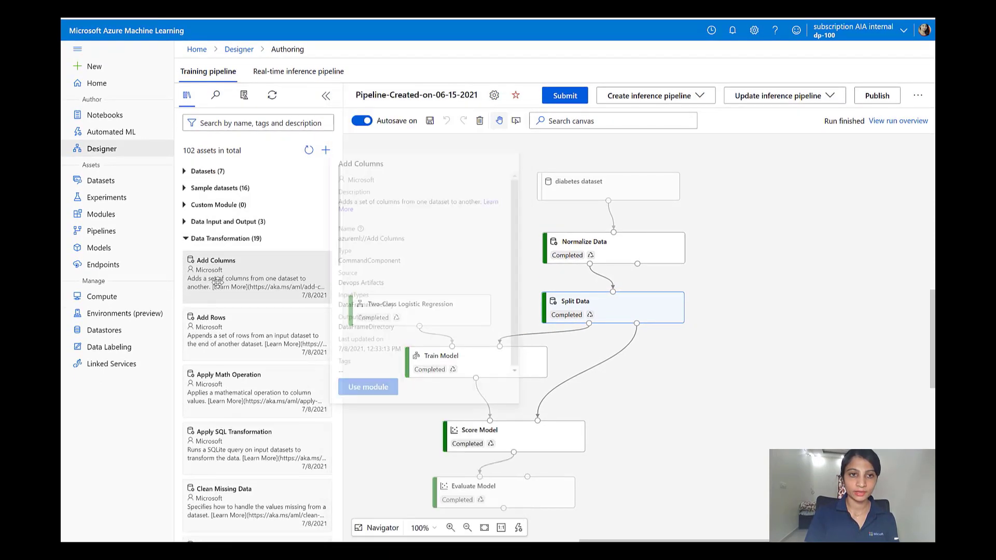
pyautogui.click(184, 238)
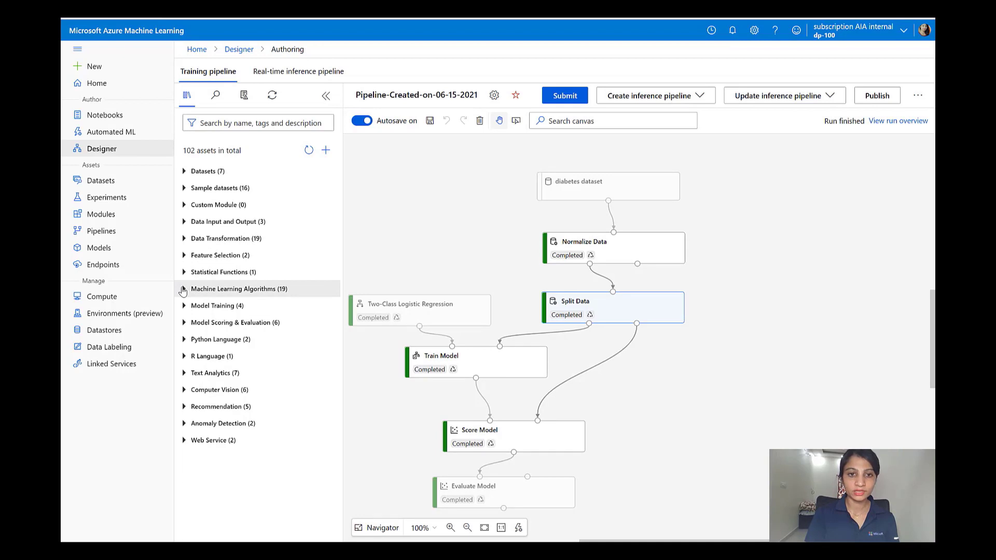
# Expand the Machine Learning Algorithms category and examine its regression and clustering modules.
pyautogui.click(183, 289)
pyautogui.scroll(-4, 221, 363)
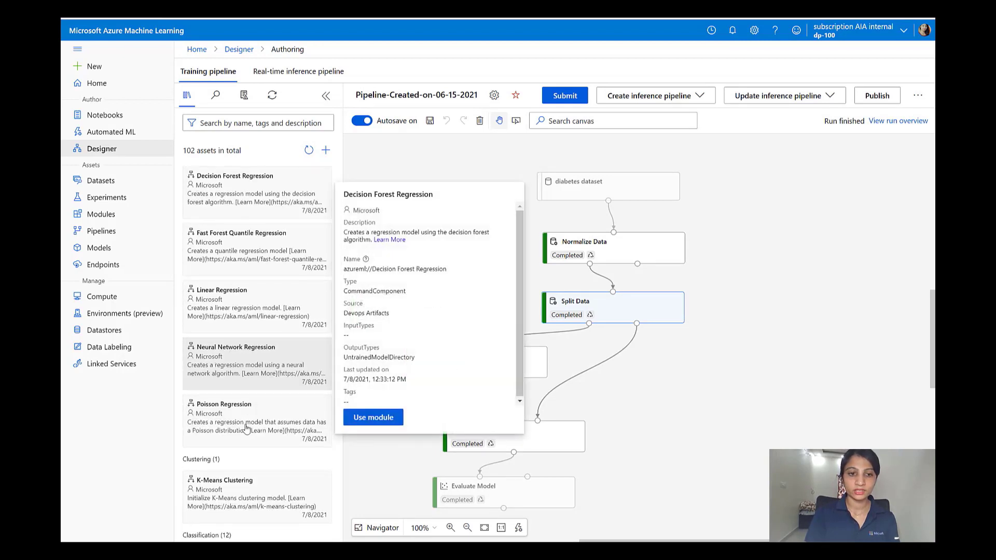
pyautogui.moveTo(246, 428)
pyautogui.scroll(2, 247, 428)
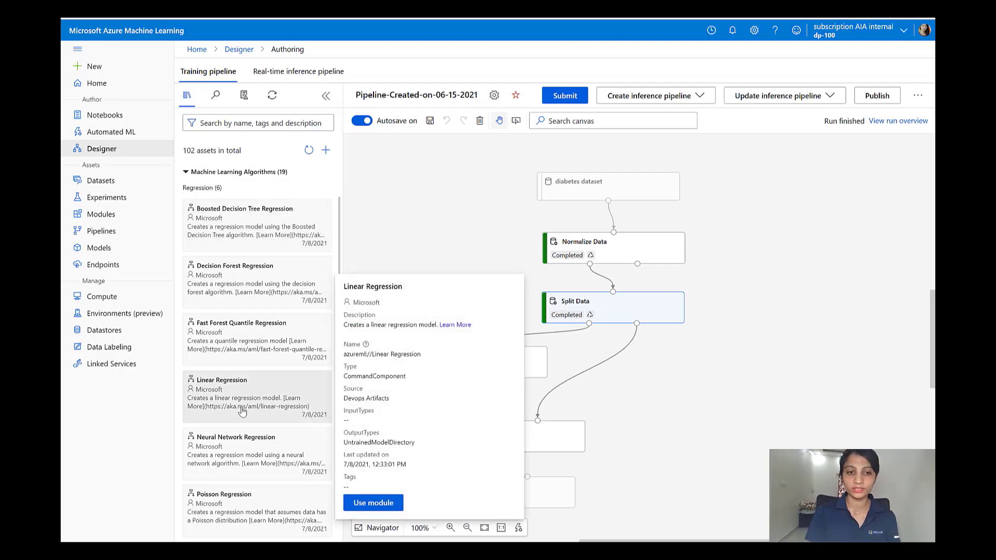
pyautogui.scroll(-3, 242, 411)
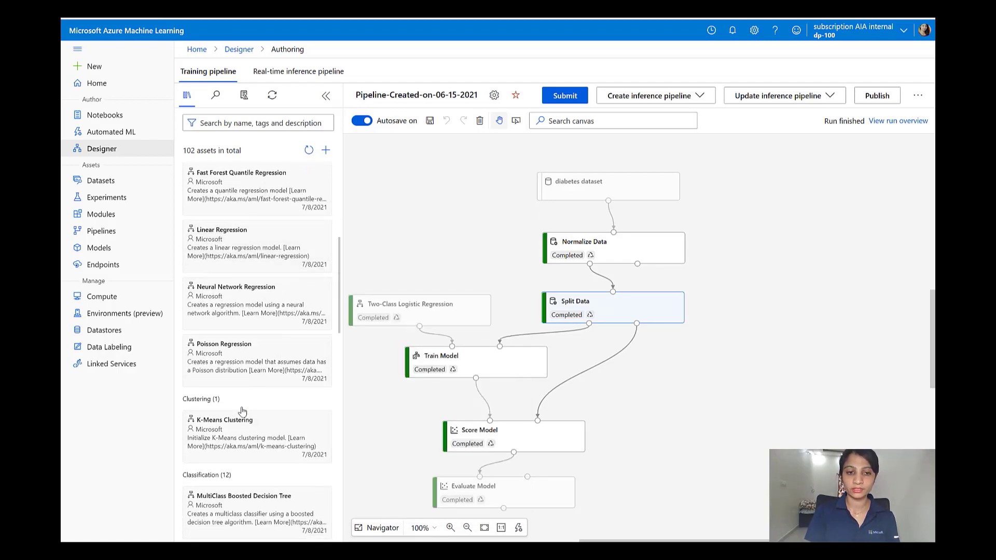
pyautogui.scroll(-2, 251, 441)
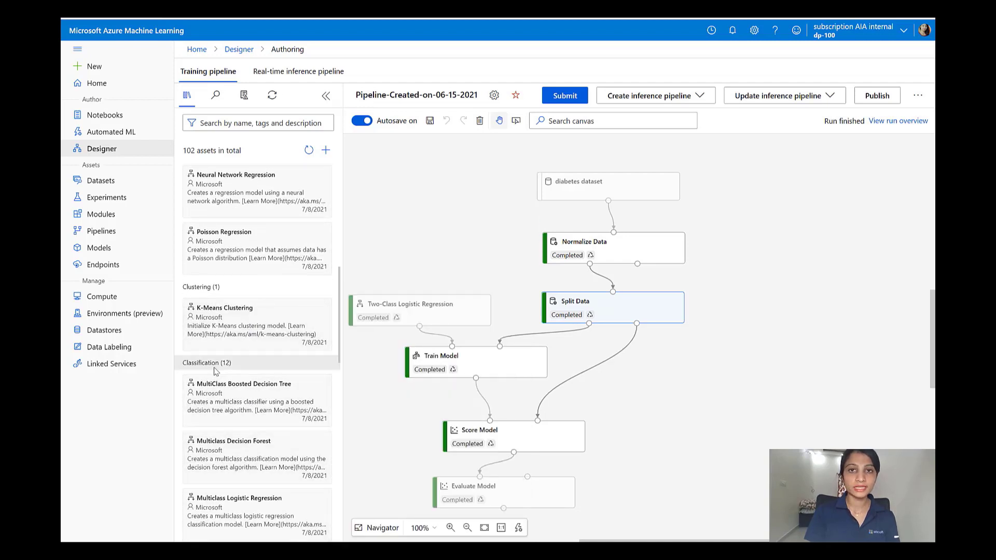
# Examine the multiclass and two-class classification modules down to Two-Class Logistic Regression, and collapse the Machine Learning Algorithms category.
pyautogui.scroll(-2, 215, 370)
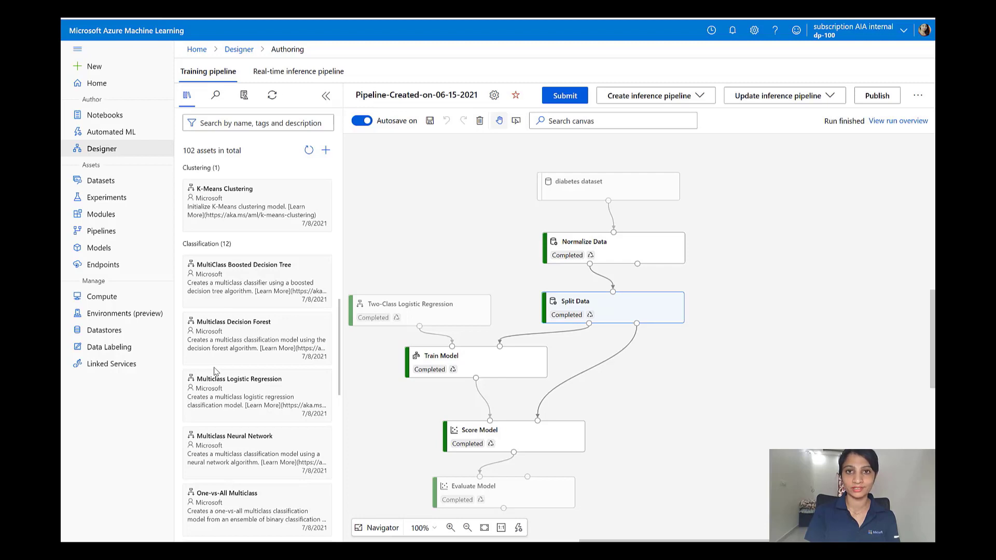
pyautogui.scroll(-3, 215, 371)
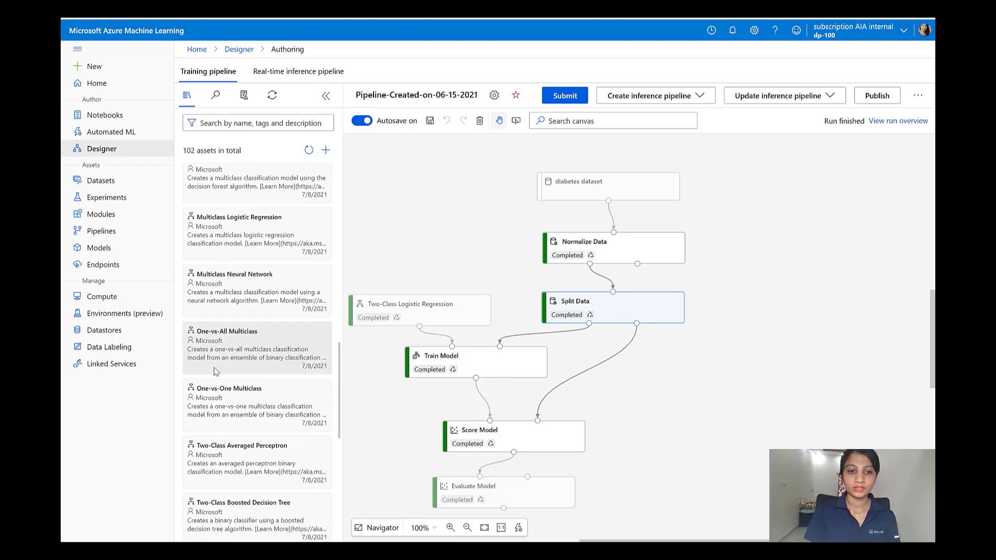
pyautogui.moveTo(215, 370)
pyautogui.scroll(-2, 215, 370)
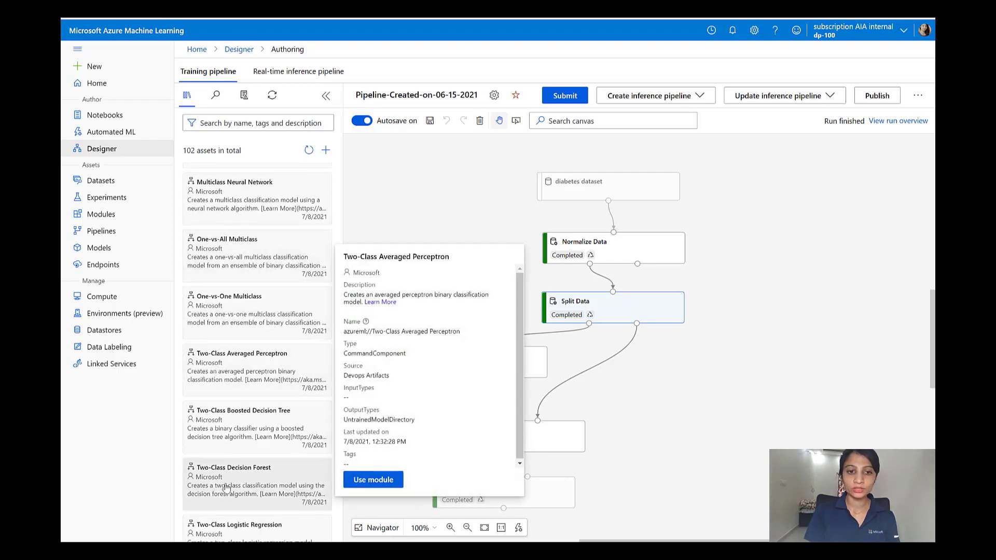
pyautogui.click(236, 525)
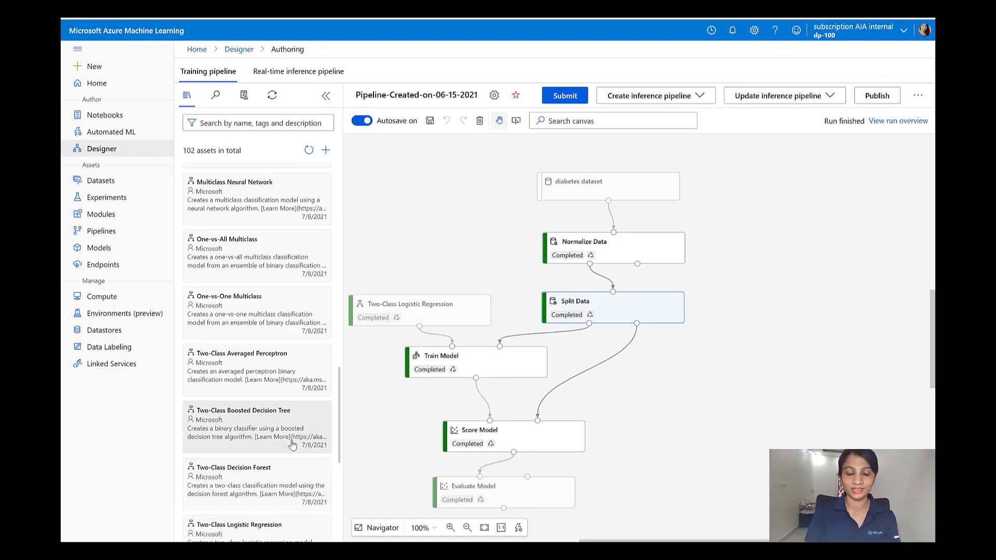
pyautogui.scroll(-3, 292, 445)
pyautogui.scroll(8, 292, 444)
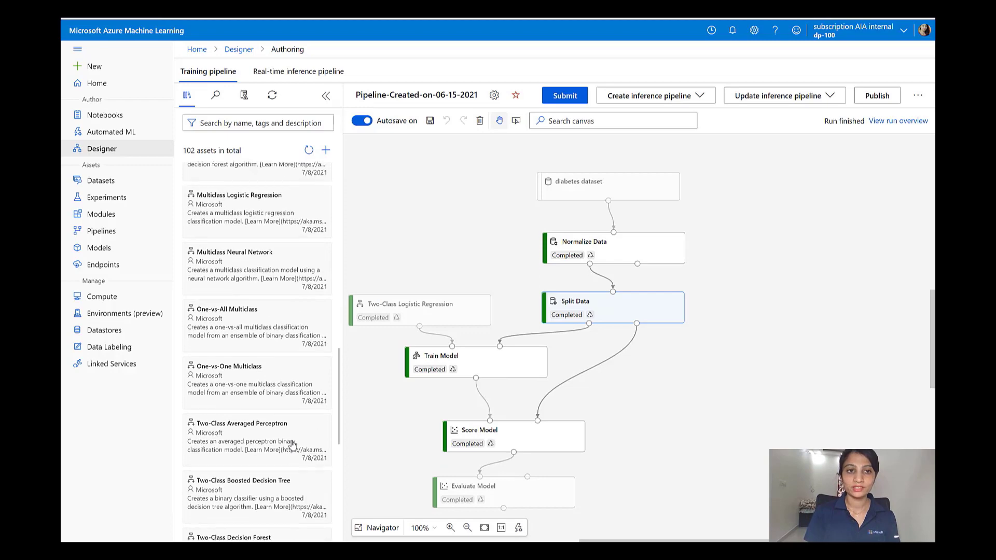
pyautogui.scroll(7, 237, 318)
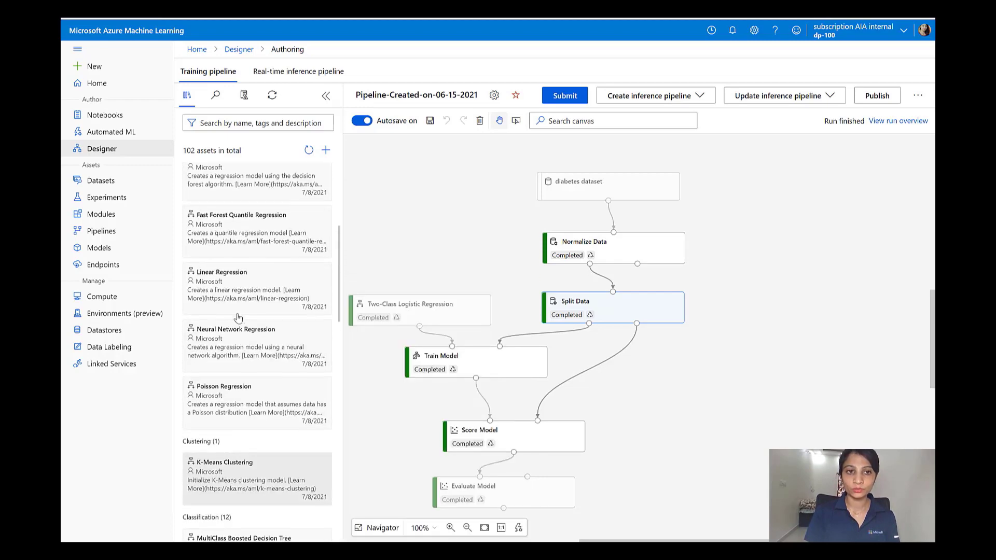
pyautogui.scroll(1, 238, 318)
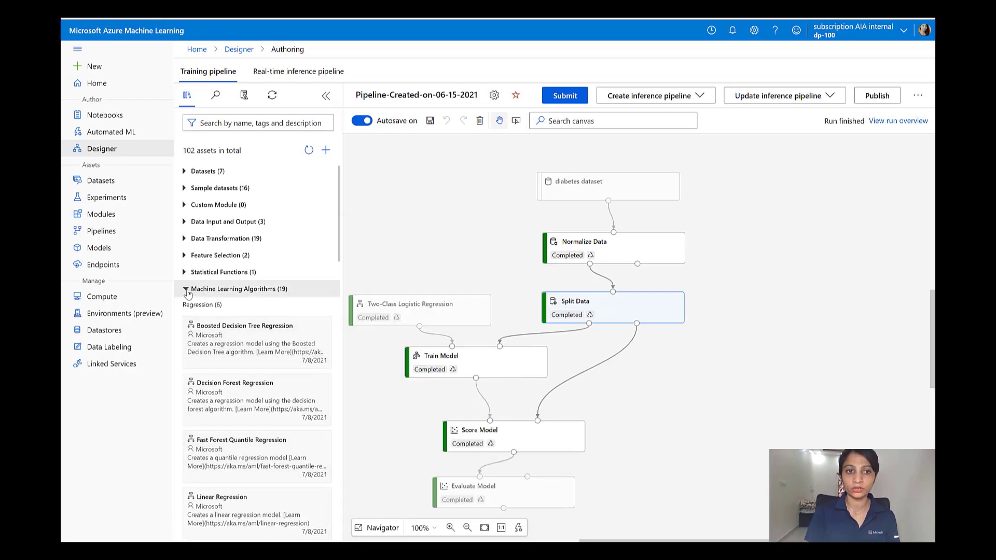
pyautogui.click(187, 292)
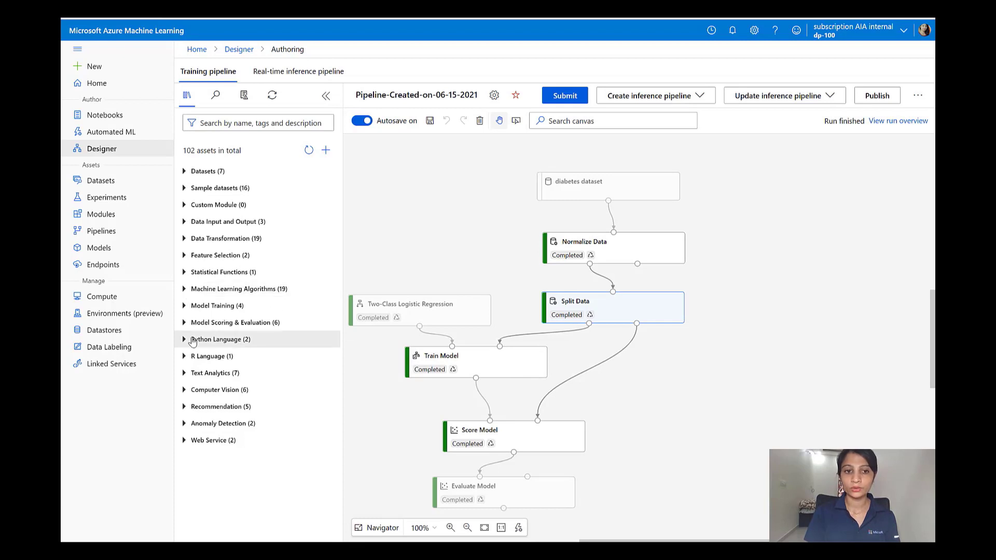
# Examine the Model Training modules, including Train Model, and collapse the category.
pyautogui.click(185, 309)
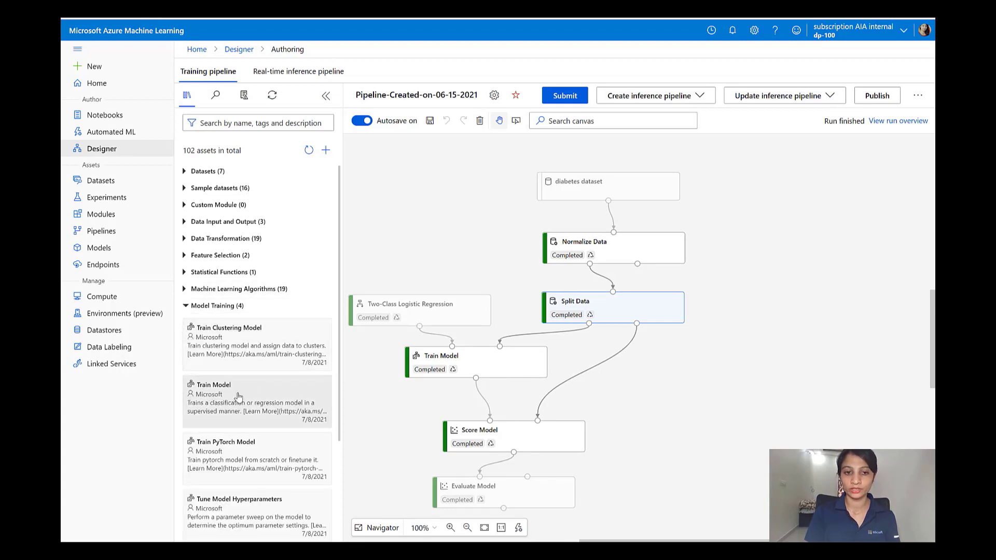
pyautogui.click(676, 383)
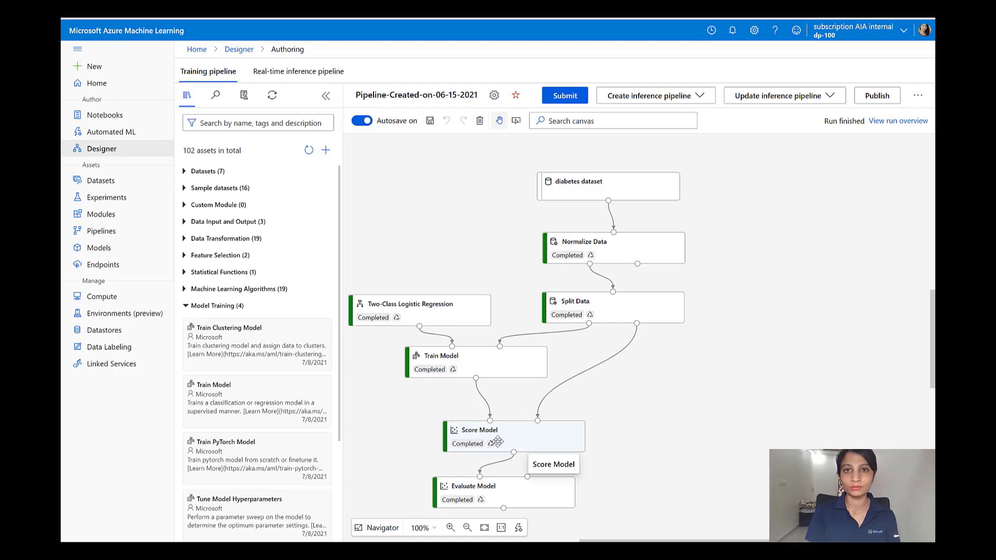
pyautogui.click(185, 309)
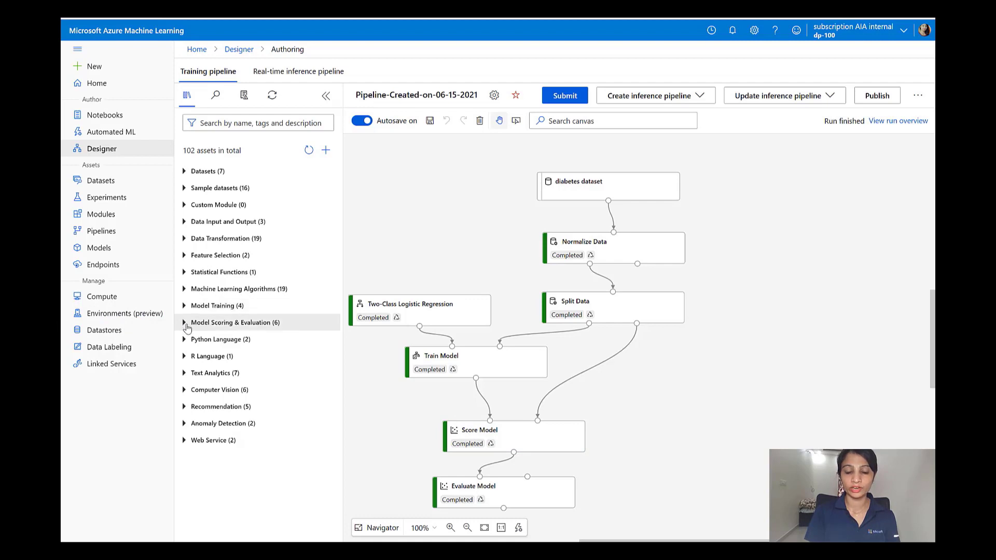
# Expand the Model Scoring & Evaluation category and examine its modules, including Score Model and Evaluate Model.
pyautogui.click(185, 323)
pyautogui.scroll(-3, 215, 384)
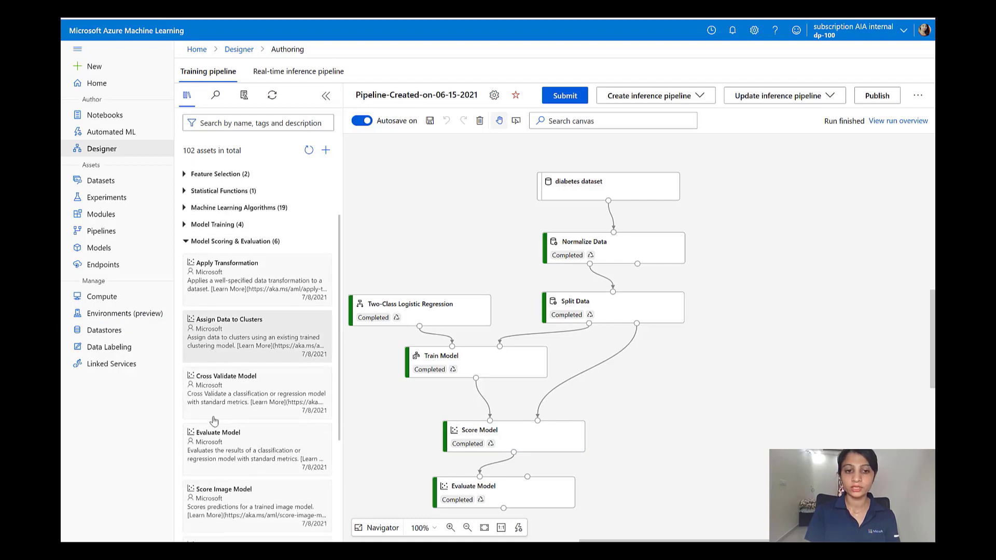
pyautogui.scroll(-1, 214, 420)
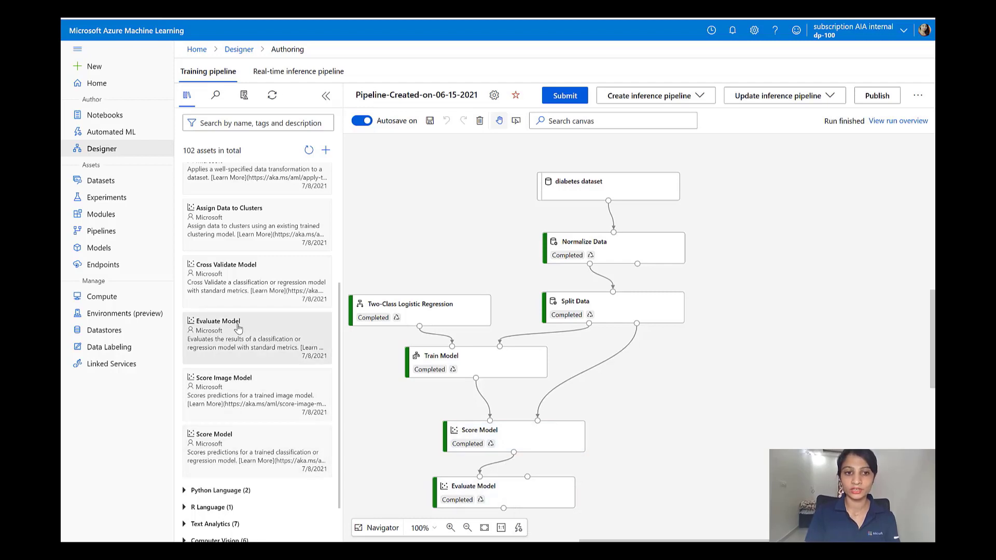
pyautogui.moveTo(239, 331)
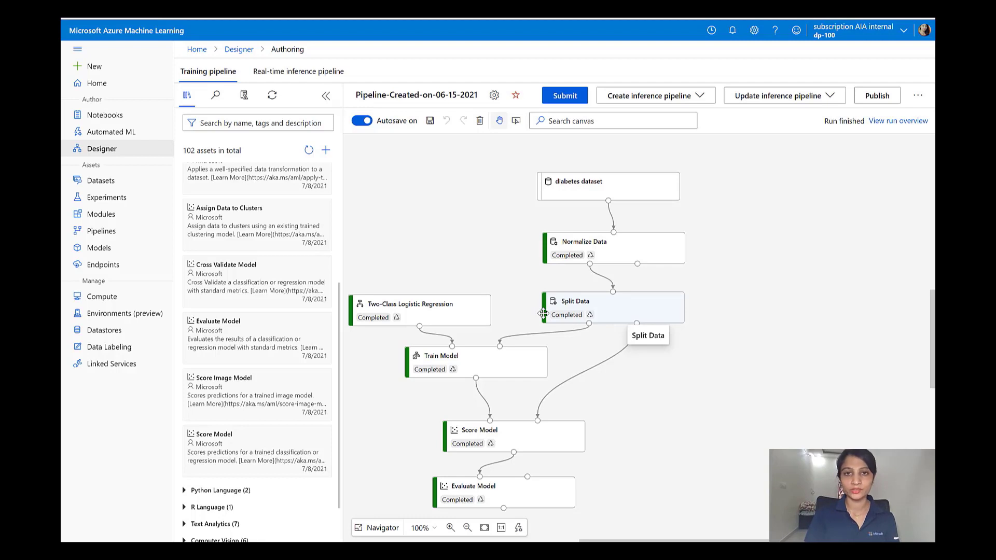
# Check the available inference pipeline types, and open the existing Pipeline-Created-on-06-15-2021 real-time inference draft from the Designer pipeline list.
pyautogui.click(705, 96)
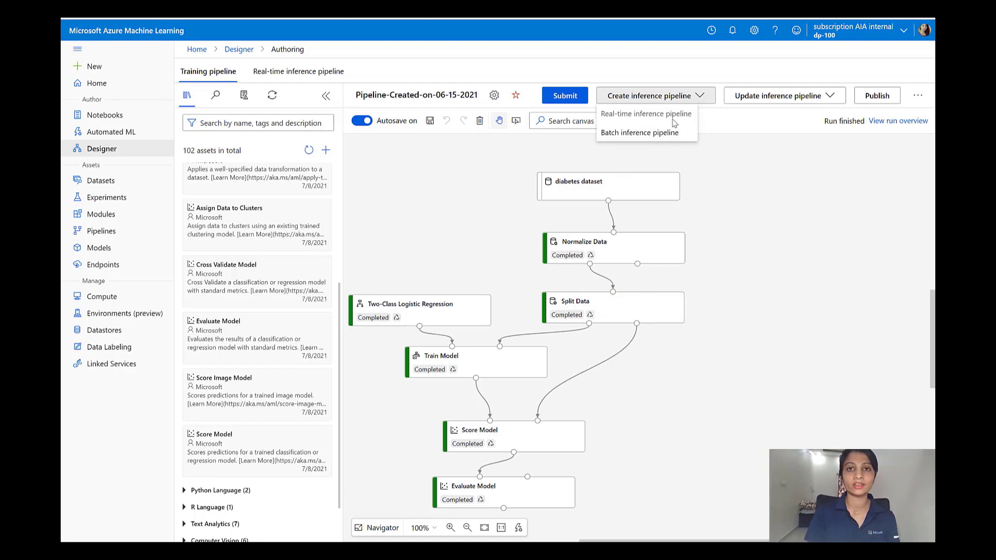
pyautogui.click(740, 211)
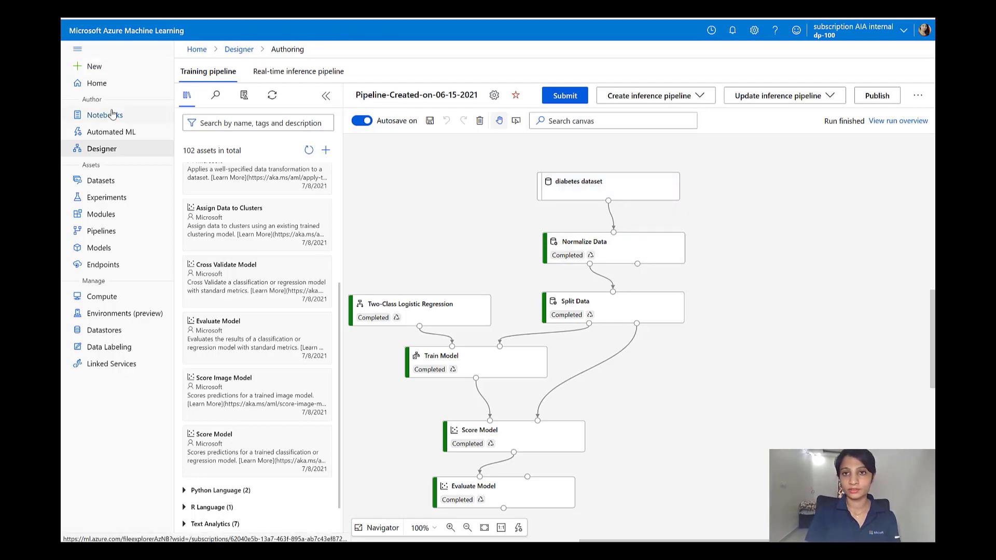
pyautogui.click(102, 150)
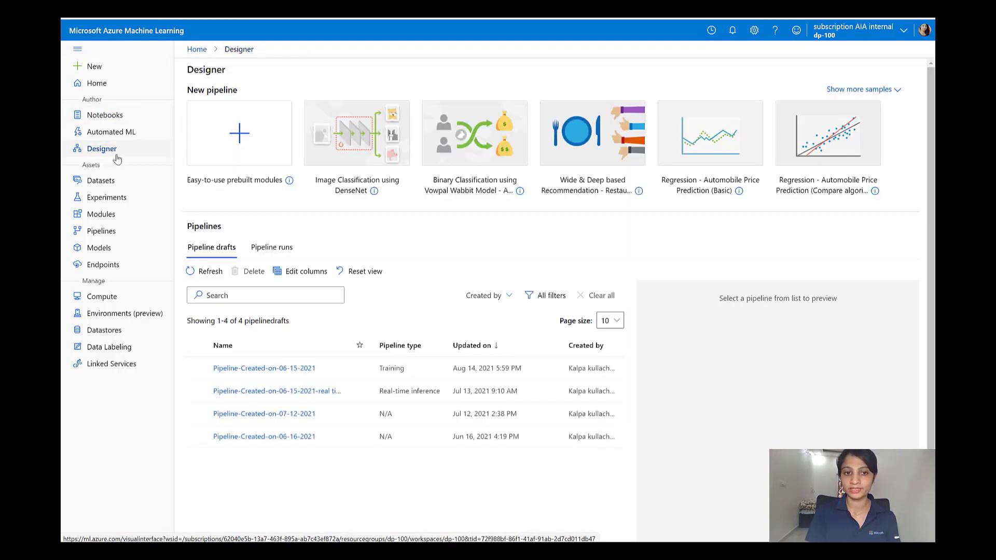
pyautogui.click(286, 395)
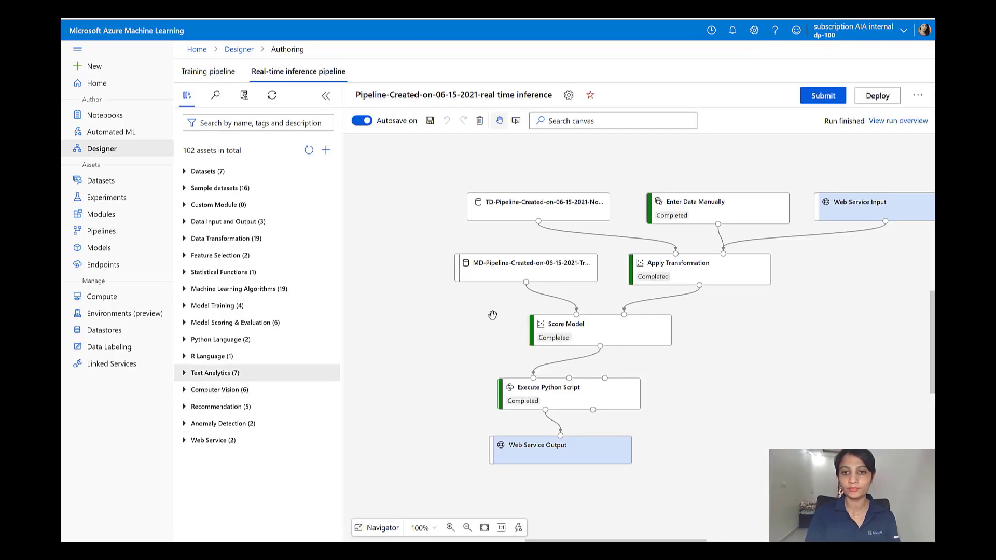
pyautogui.hscroll(1, 726, 333)
pyautogui.hscroll(-1, 726, 333)
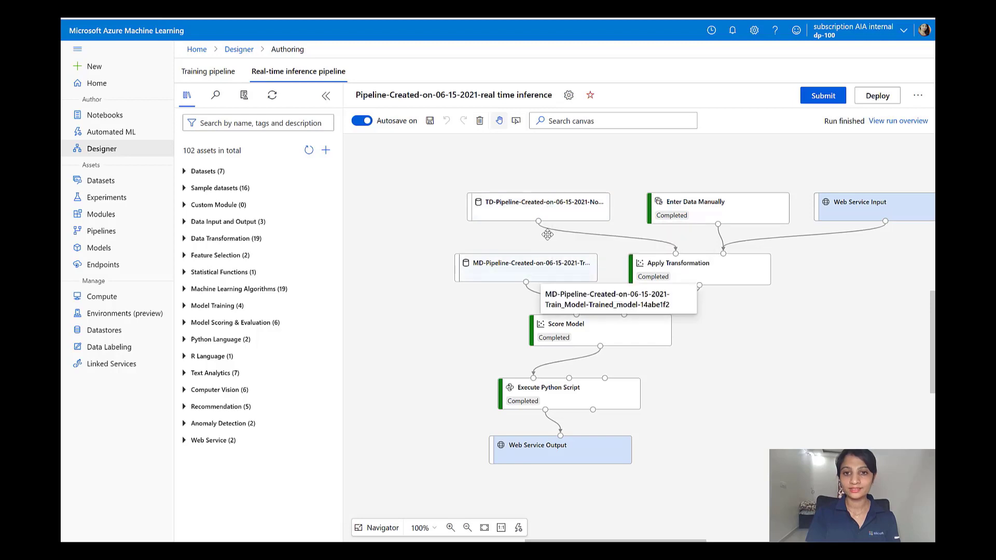
# Open the Enter Data Manually module's parameters and highlight the patient records below the CSV header.
pyautogui.click(736, 215)
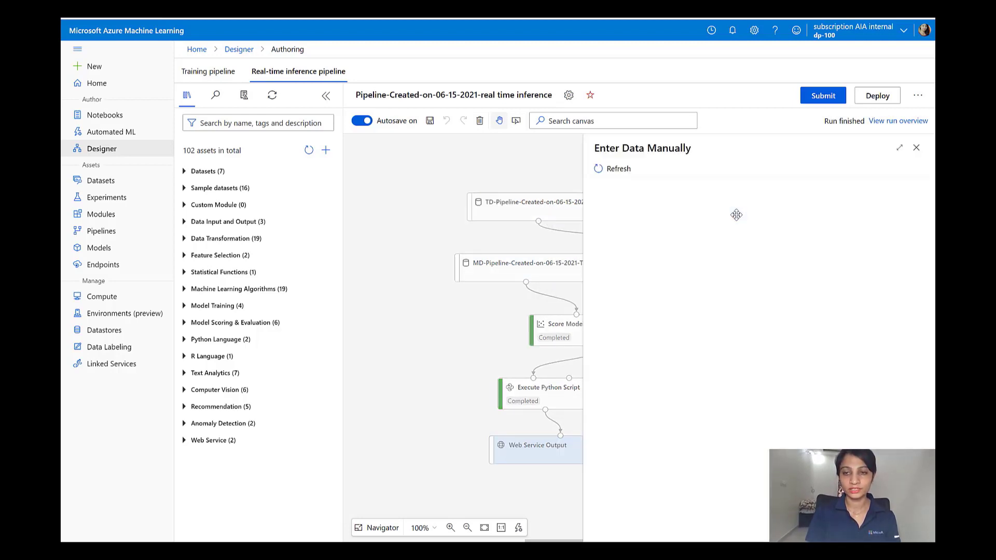
pyautogui.click(829, 335)
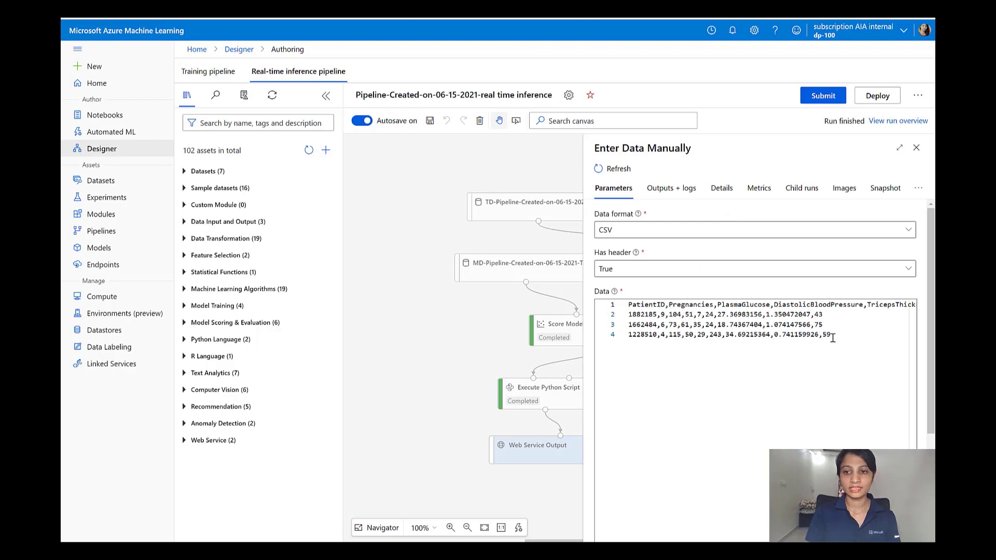
pyautogui.moveTo(830, 335); pyautogui.dragTo(629, 314)
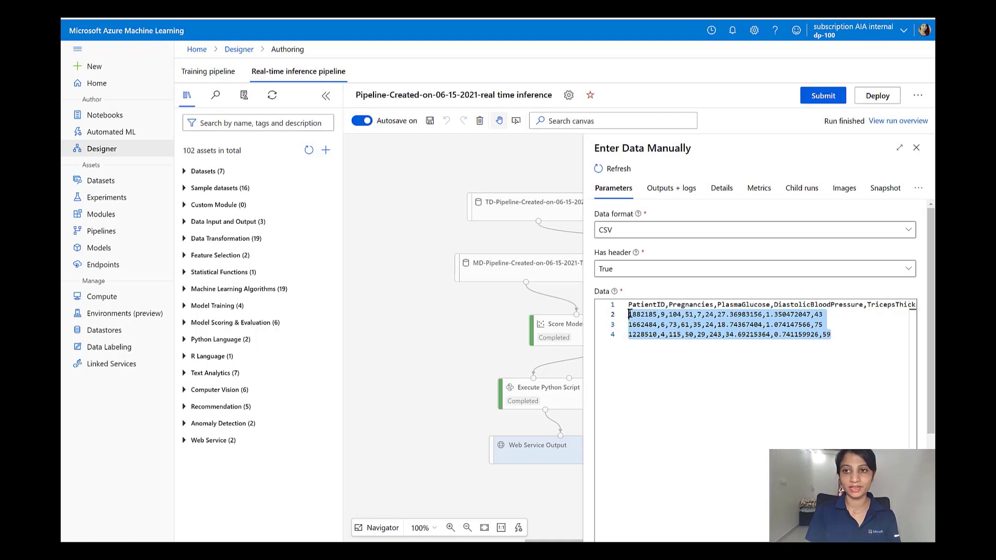
# Collapse the asset library and inspect the details of the Normalize Data transformation (TD) and trained model (MD) datasets in the inference pipeline.
pyautogui.click(917, 146)
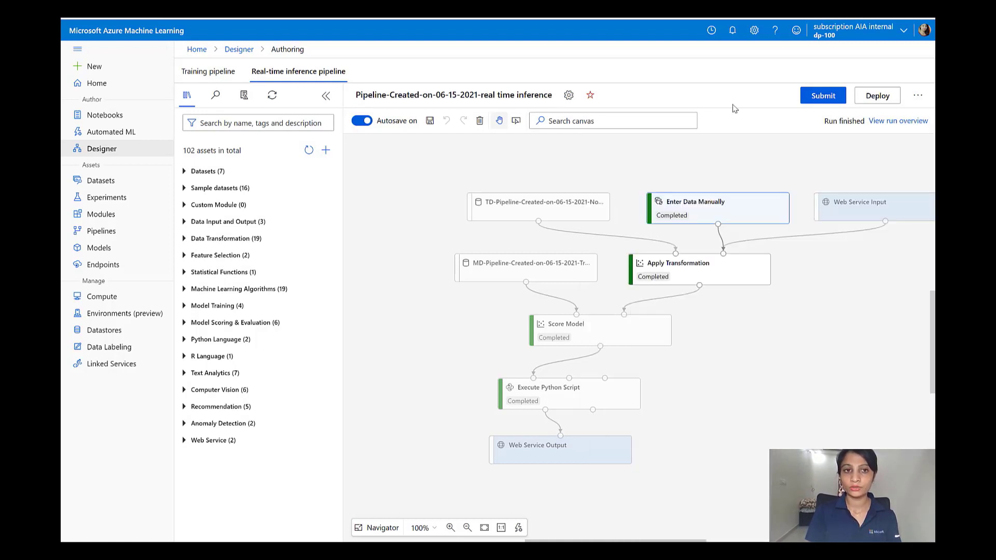
pyautogui.click(327, 97)
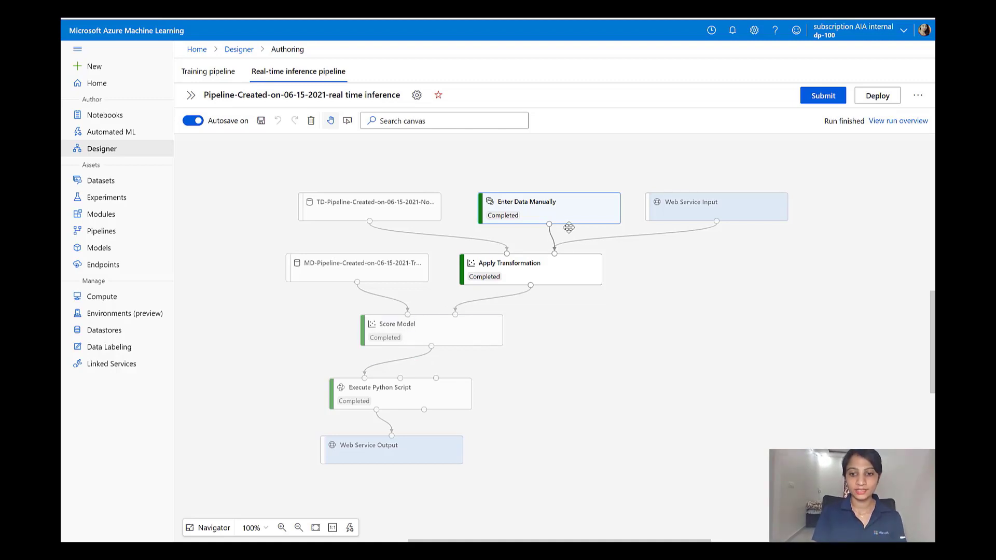
pyautogui.click(355, 210)
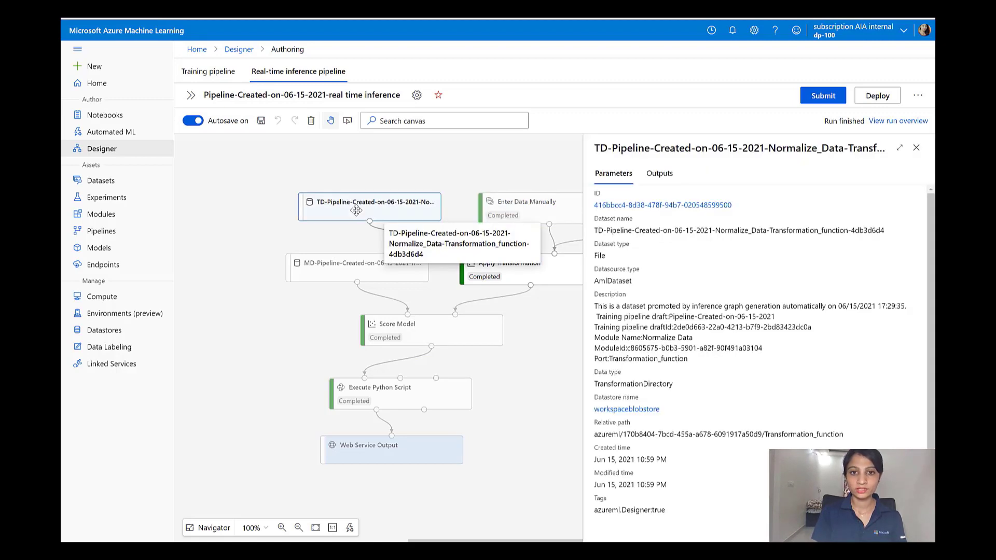
pyautogui.click(343, 273)
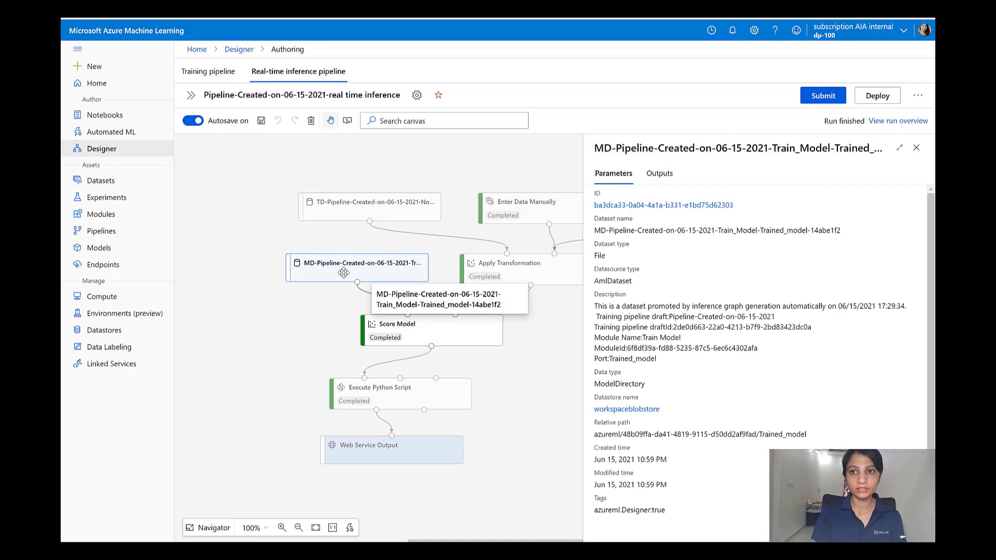
pyautogui.click(915, 149)
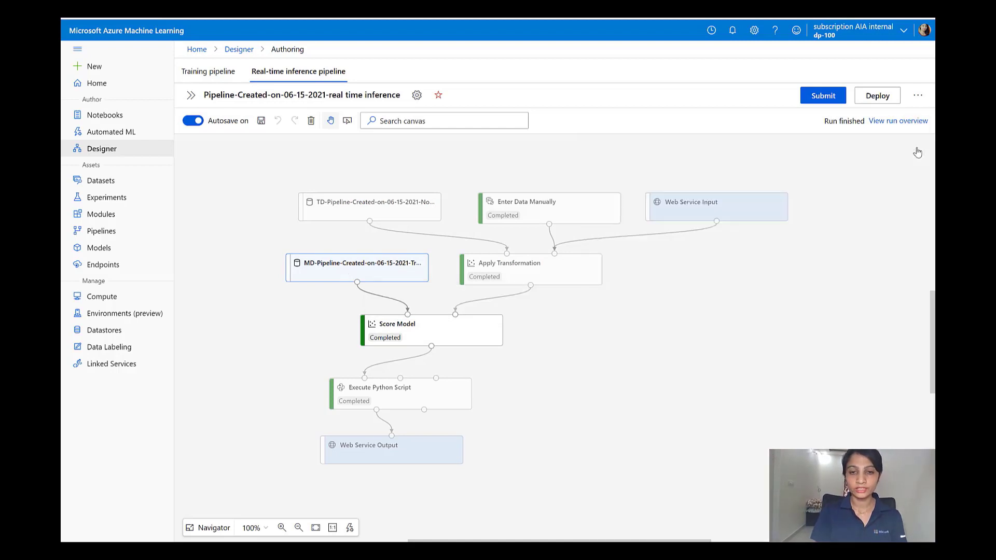
# Review the Enter Data Manually module's CSV input and open the parameters of the Execute Python Script module.
pyautogui.click(573, 214)
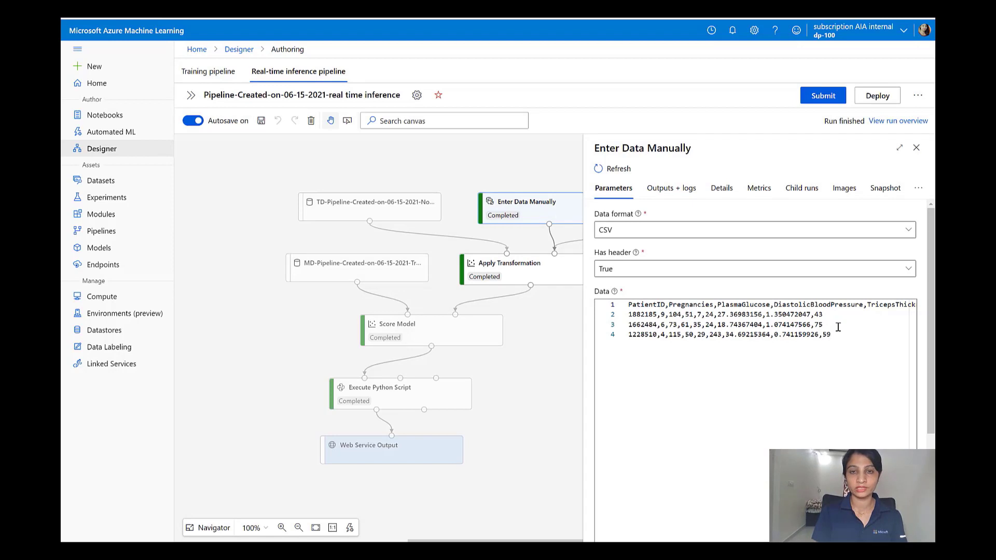
pyautogui.click(917, 149)
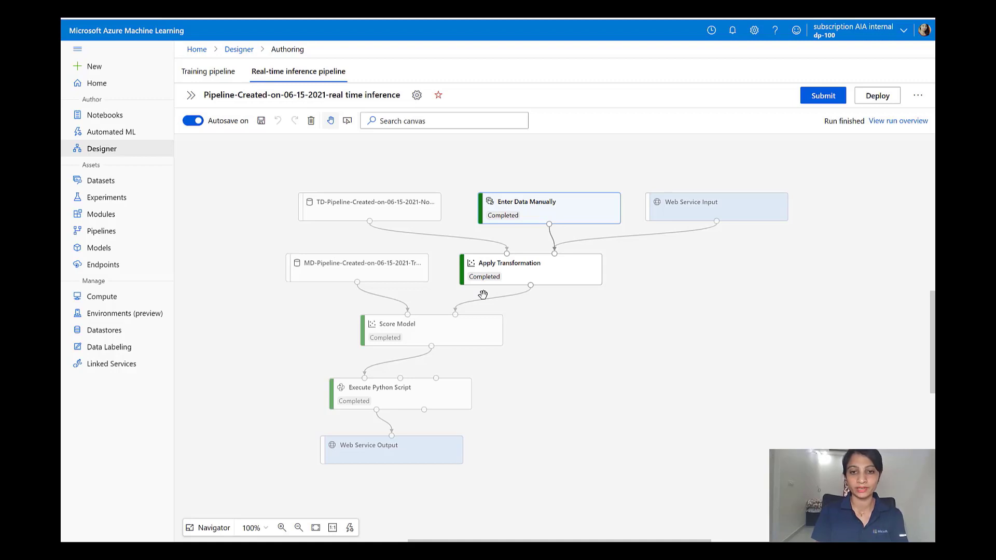
pyautogui.click(396, 402)
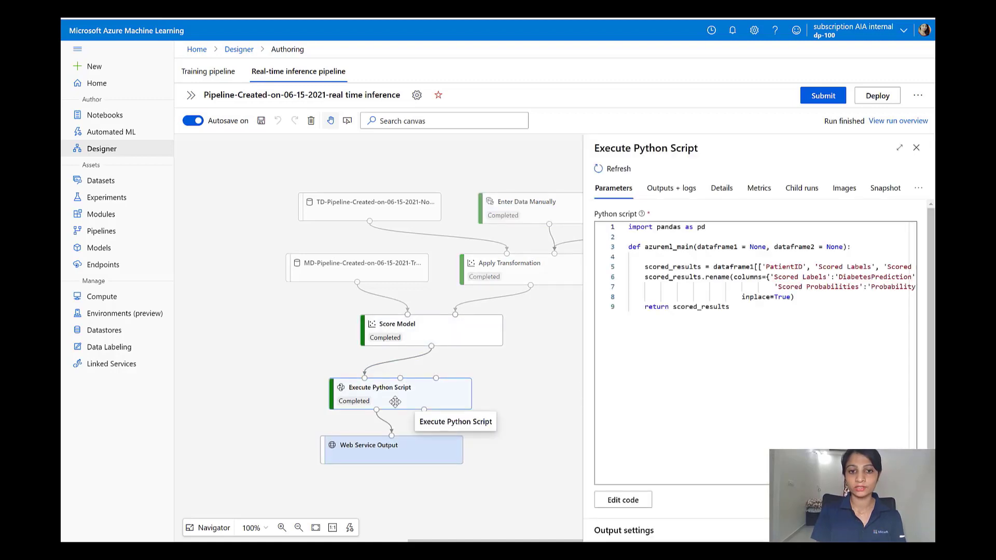
# Reopen the real-time inference draft from the Designer list and examine the Python Language and R Language modules in the asset library.
pyautogui.click(96, 151)
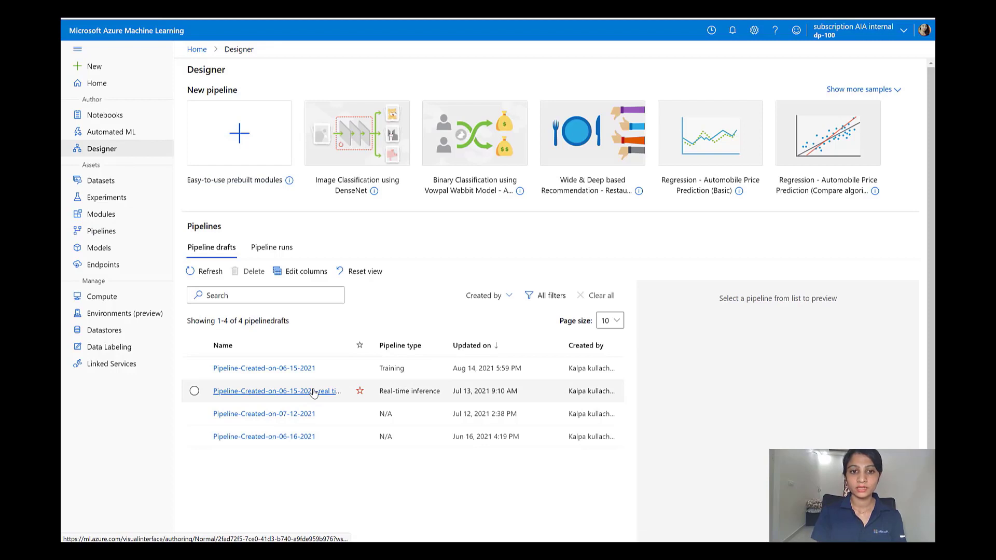
pyautogui.click(313, 391)
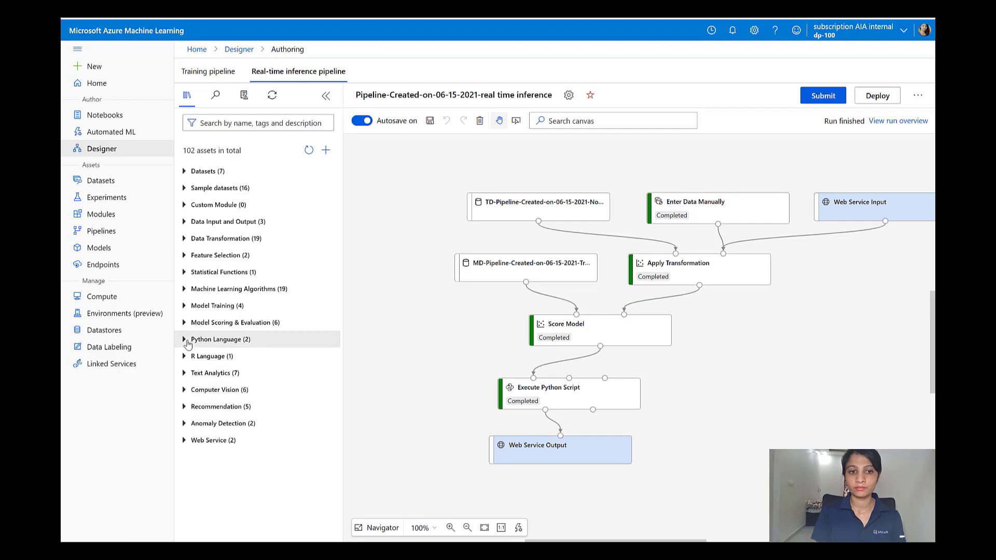
pyautogui.click(186, 340)
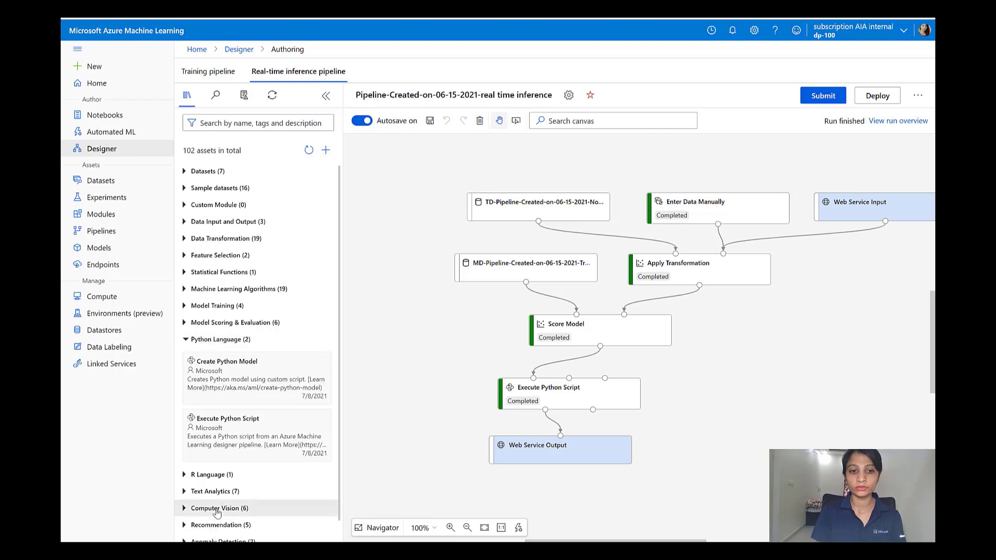
pyautogui.click(213, 482)
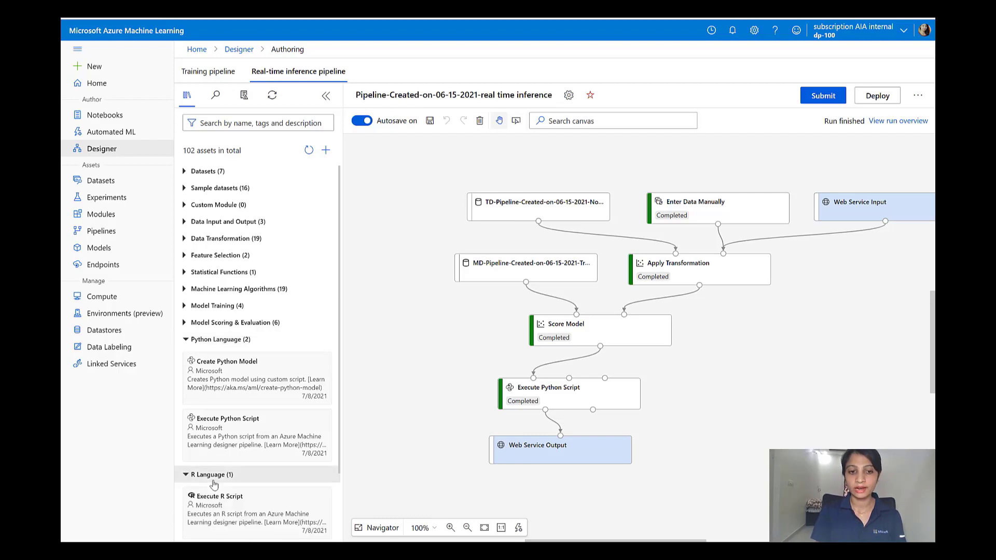
pyautogui.moveTo(246, 428)
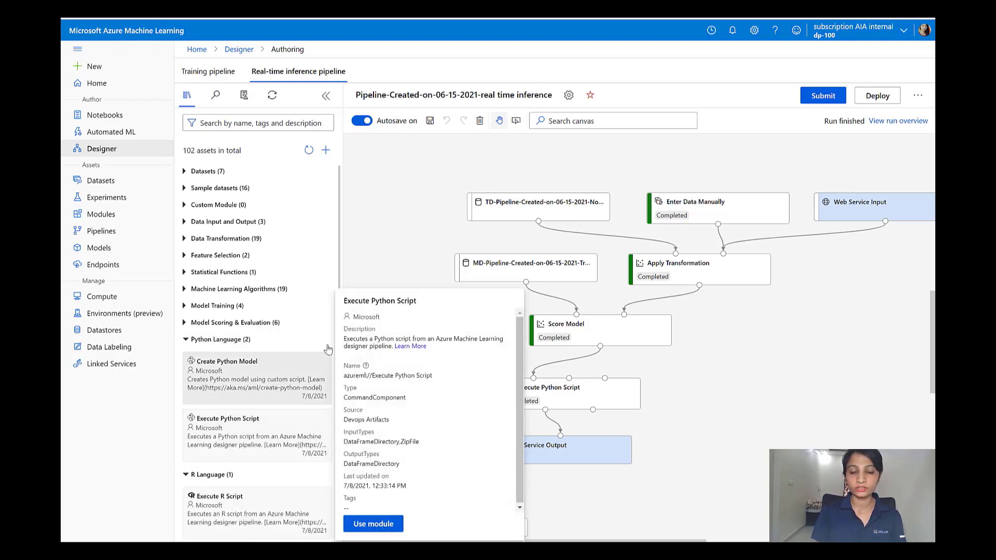
pyautogui.click(326, 96)
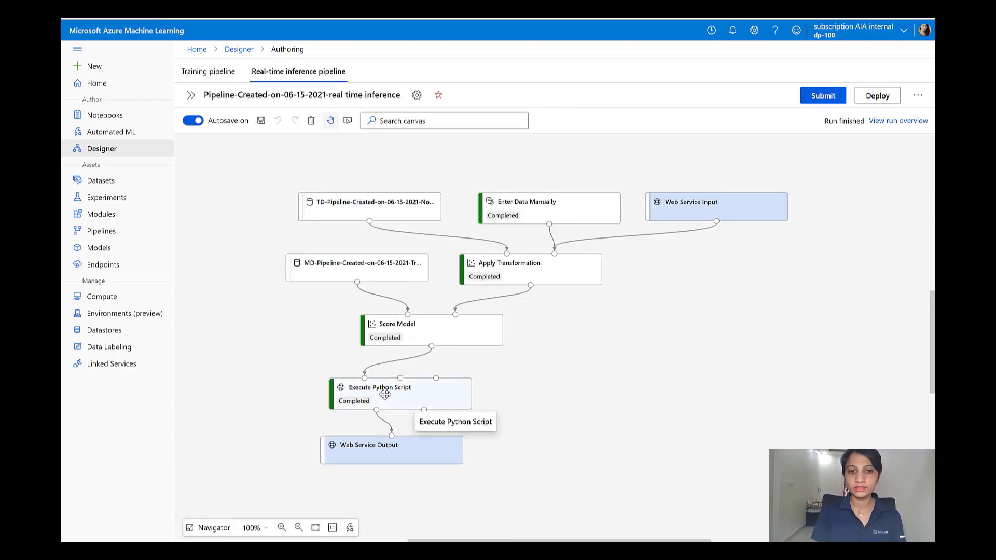
# Read through the Execute Python Script code, including the column selection and the renaming to DiabetesPrediction and Probability.
pyautogui.click(384, 395)
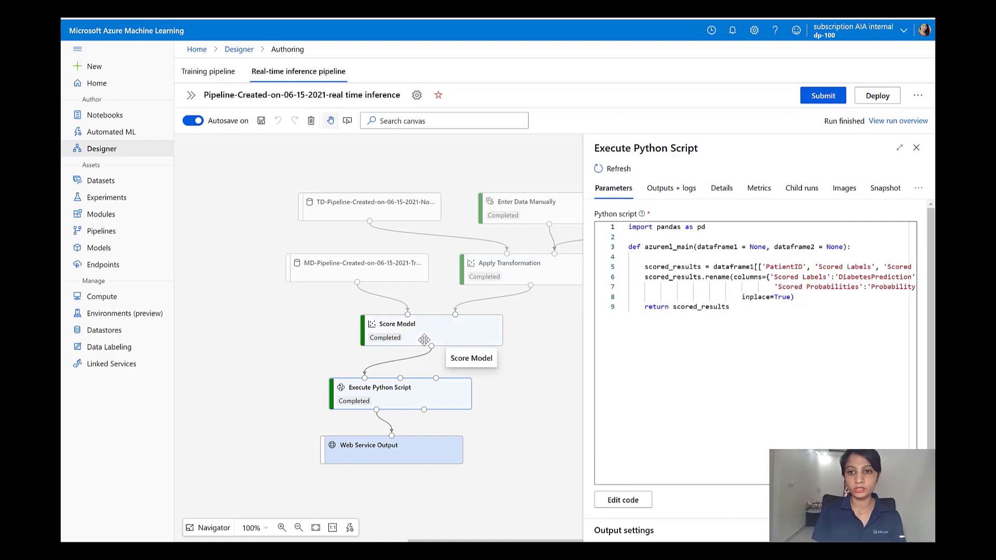
pyautogui.hscroll(3, 755, 282)
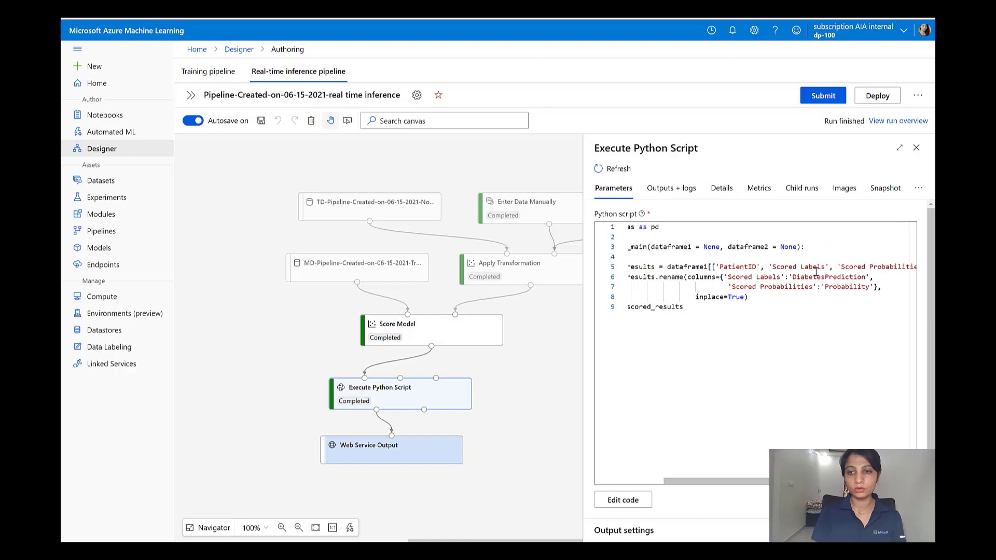
pyautogui.hscroll(2, 815, 272)
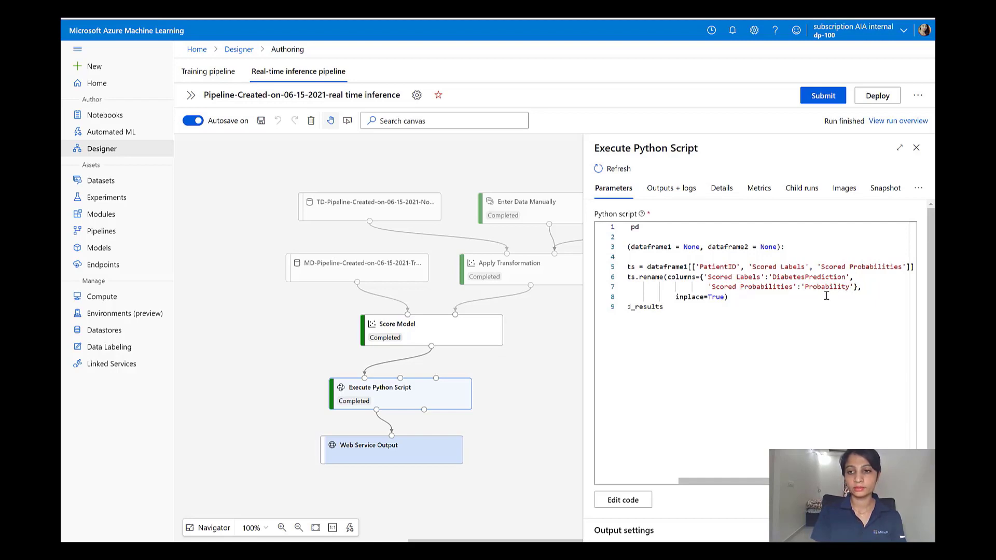
pyautogui.hscroll(-2, 784, 297)
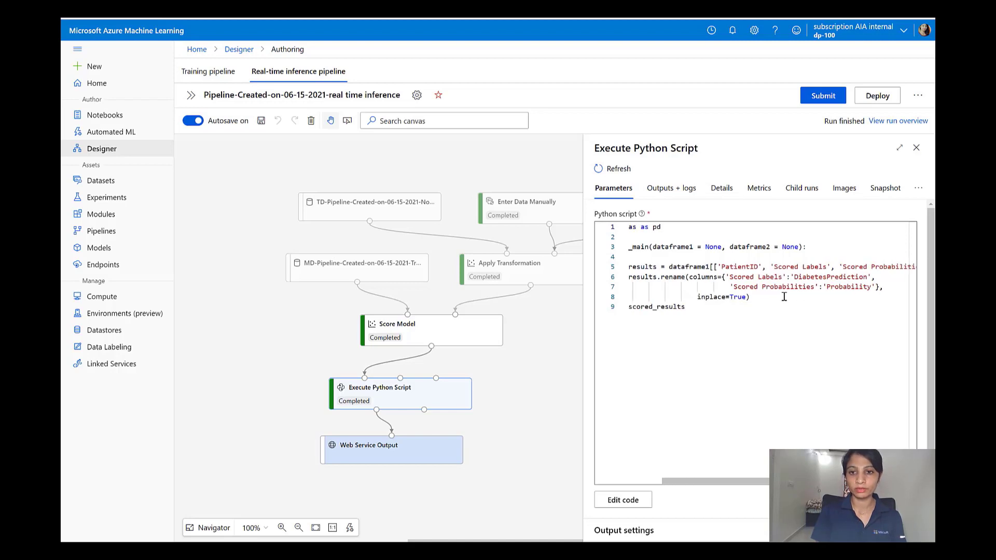
pyautogui.hscroll(-2, 784, 296)
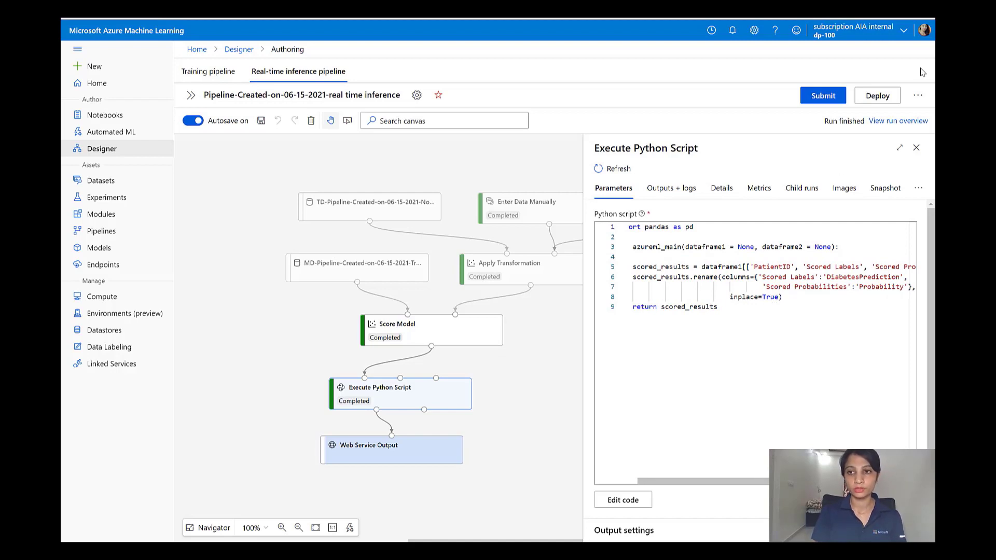
pyautogui.click(915, 148)
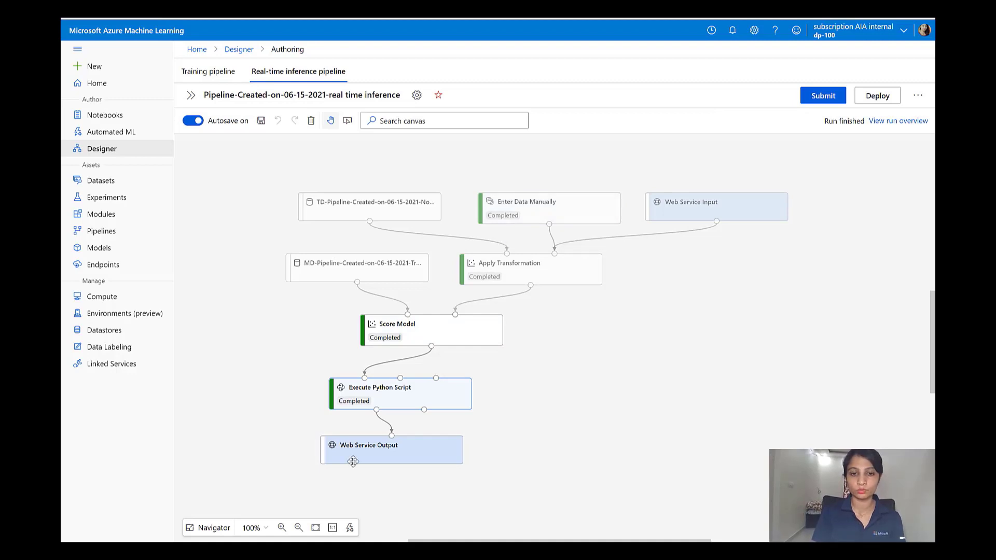
# Preview the Result dataset output of the Execute Python Script module and examine the predictions for each patient.
pyautogui.rightClick(384, 403)
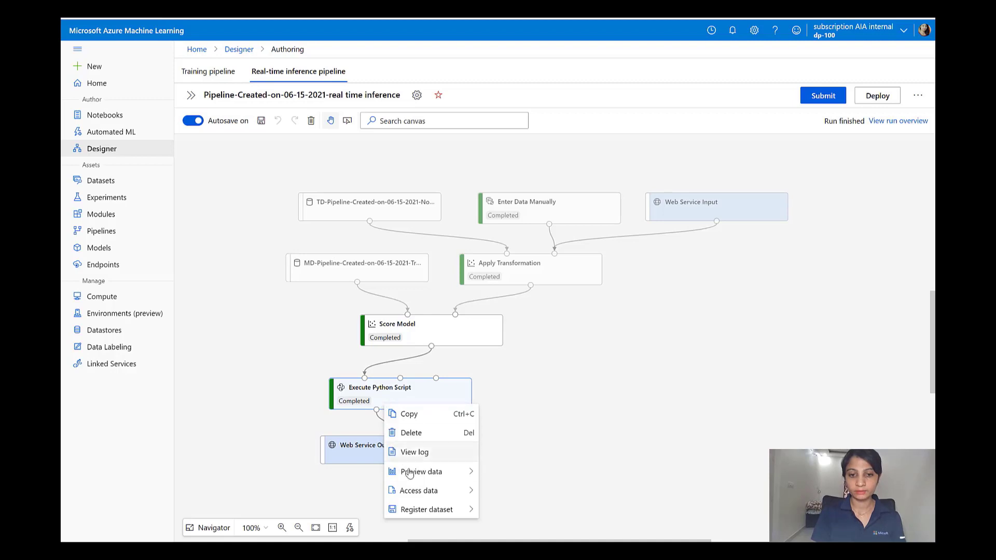
pyautogui.moveTo(422, 473)
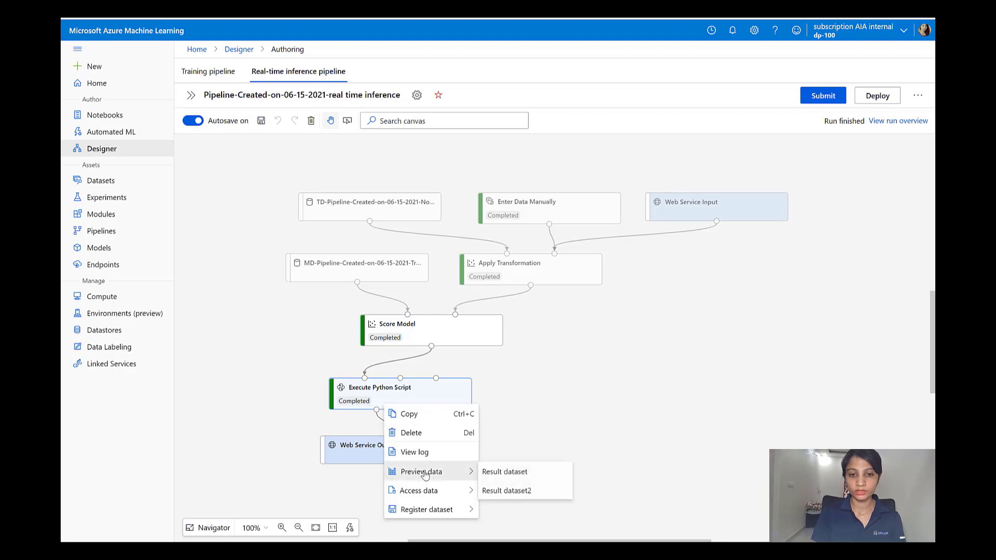
pyautogui.click(494, 473)
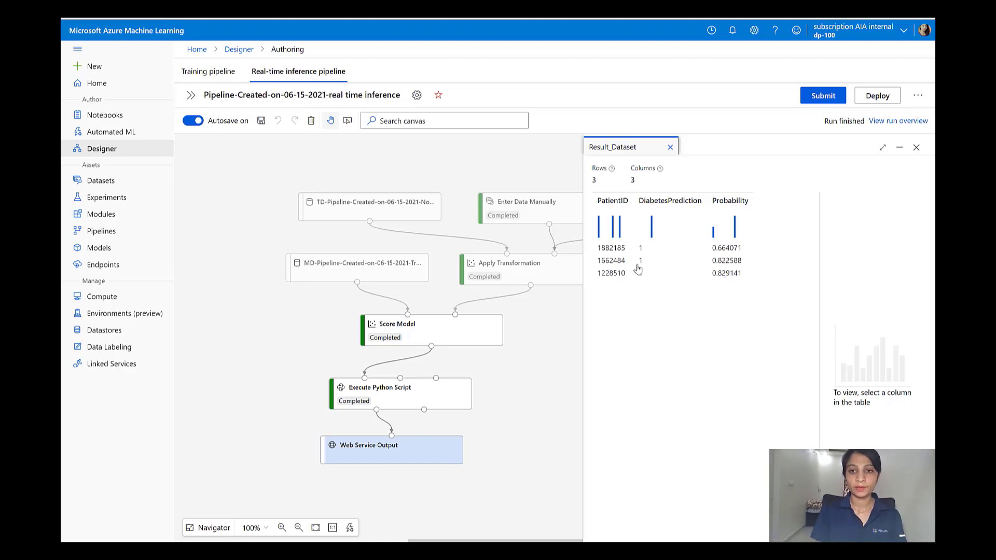
pyautogui.click(916, 148)
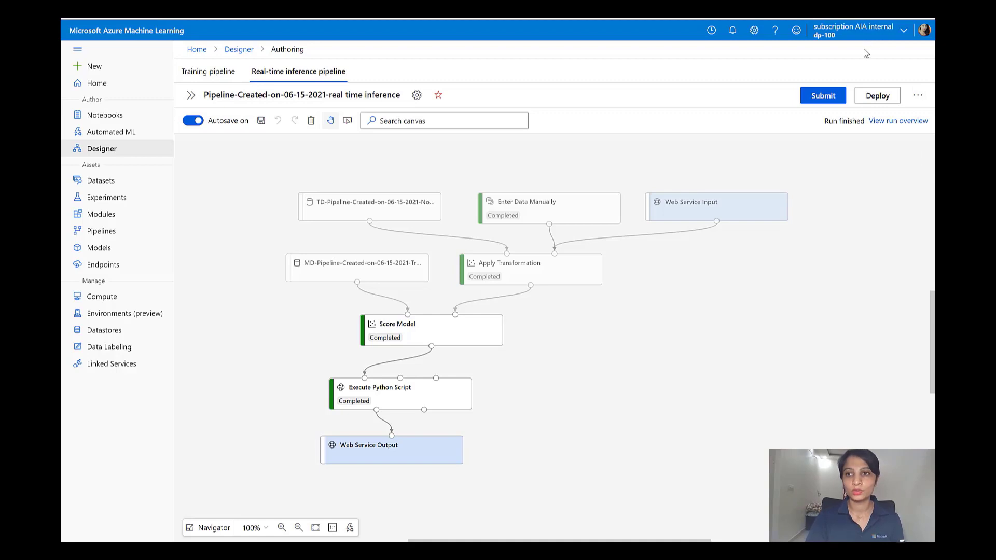
# Deploy the inference pipeline as a new real-time endpoint named designers-demo-pipeline with Azure Container Instance as the compute type.
pyautogui.click(874, 99)
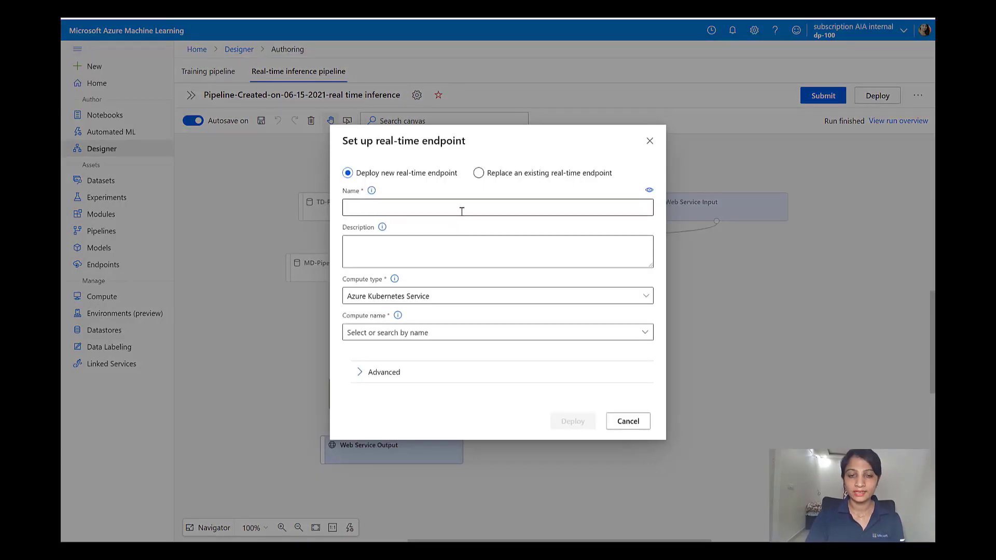
pyautogui.click(461, 212)
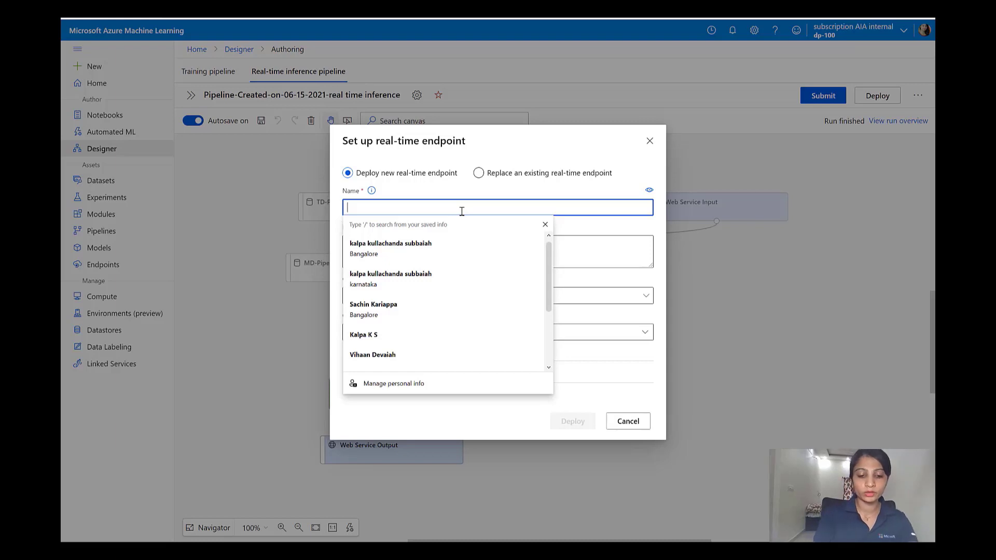
pyautogui.write('design')
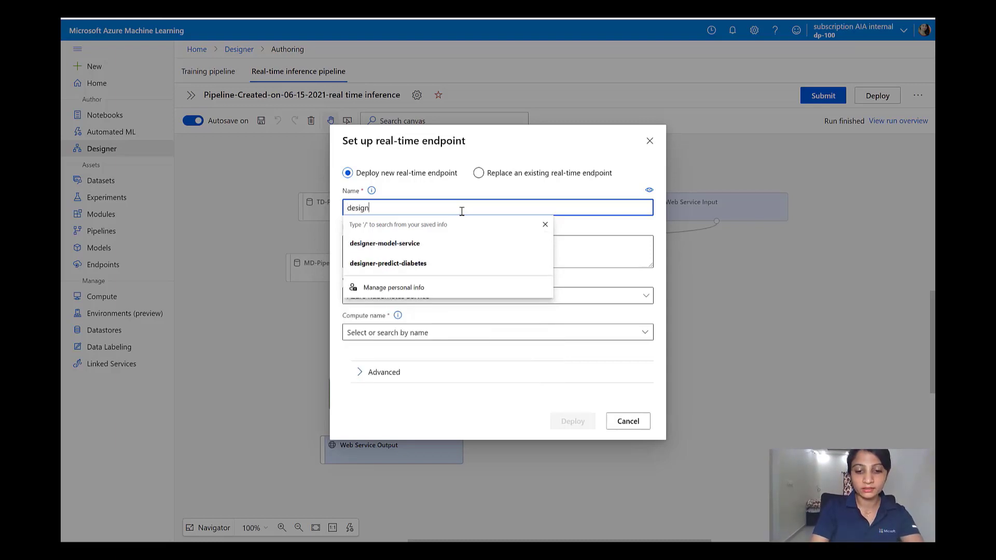
pyautogui.write('ers-')
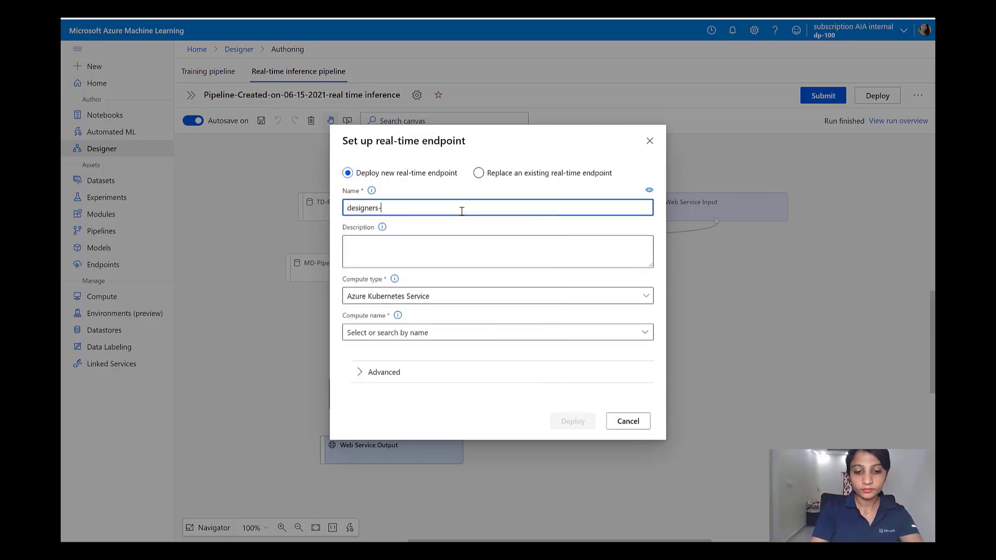
pyautogui.write('demo-pipeline')
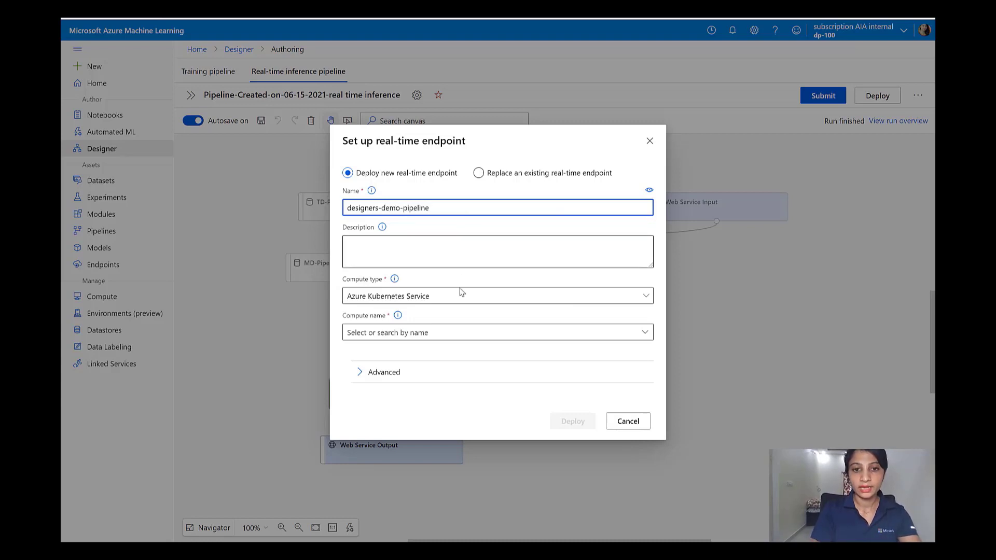
pyautogui.click(648, 298)
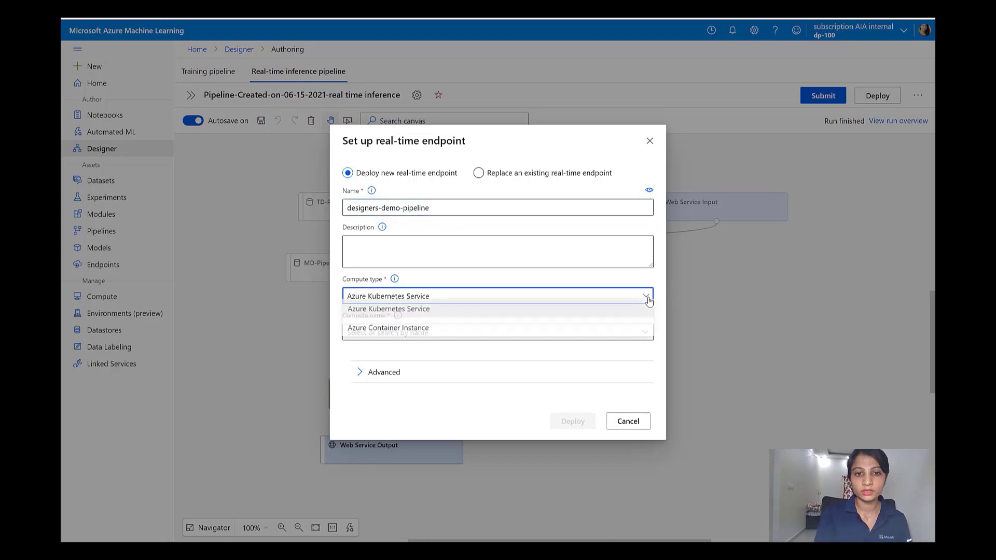
pyautogui.click(564, 334)
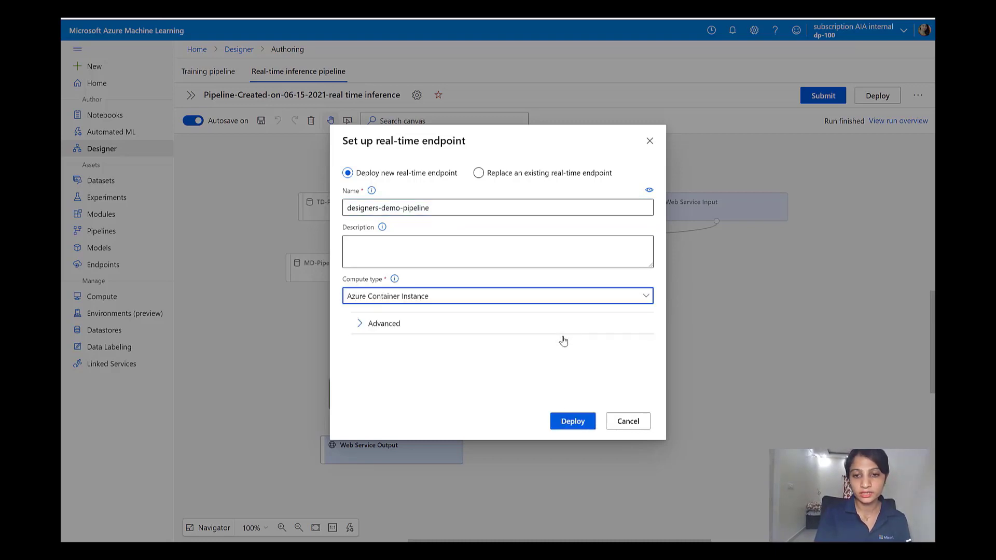
pyautogui.click(569, 421)
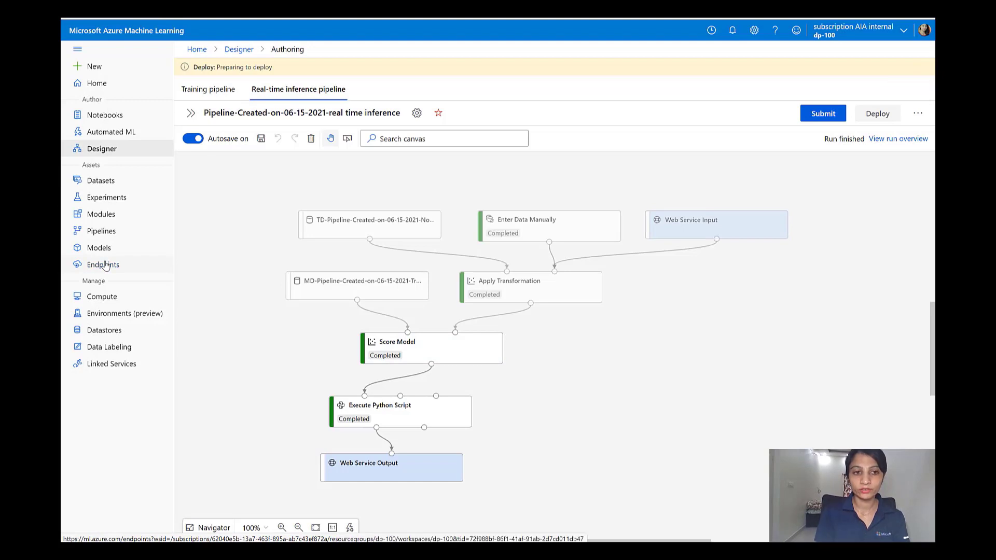
# Open the existing deploy-designer real-time endpoint and view its consumption info and sample code.
pyautogui.click(103, 264)
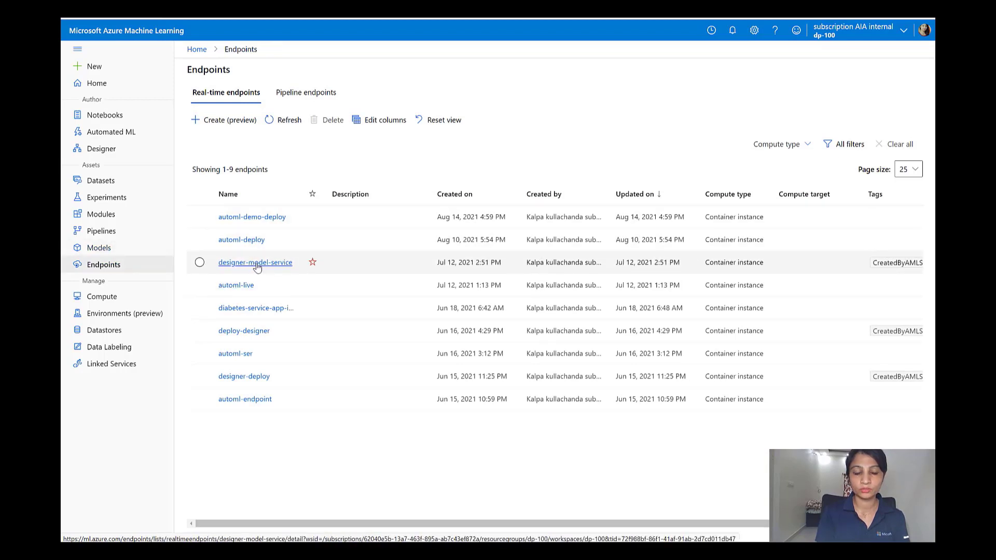
pyautogui.click(246, 332)
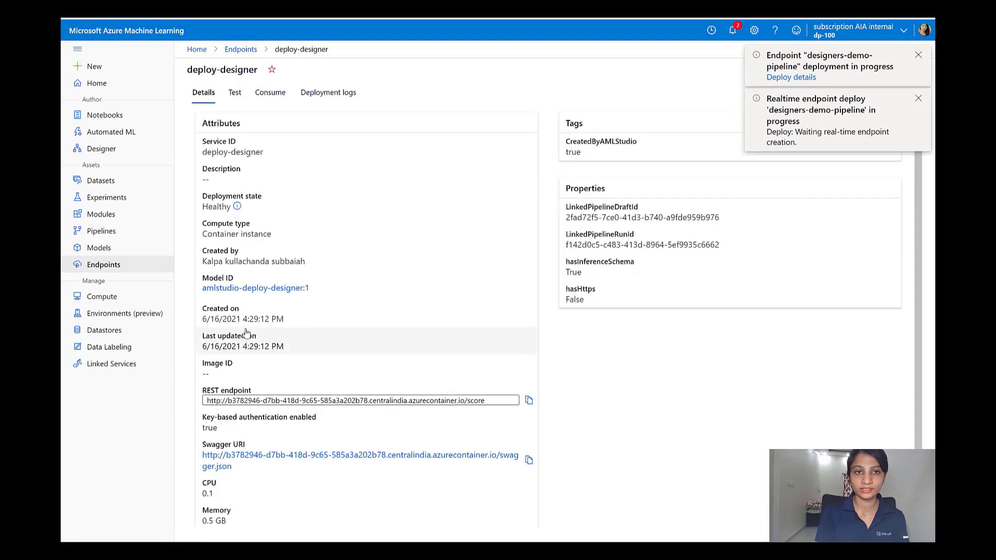
pyautogui.click(271, 94)
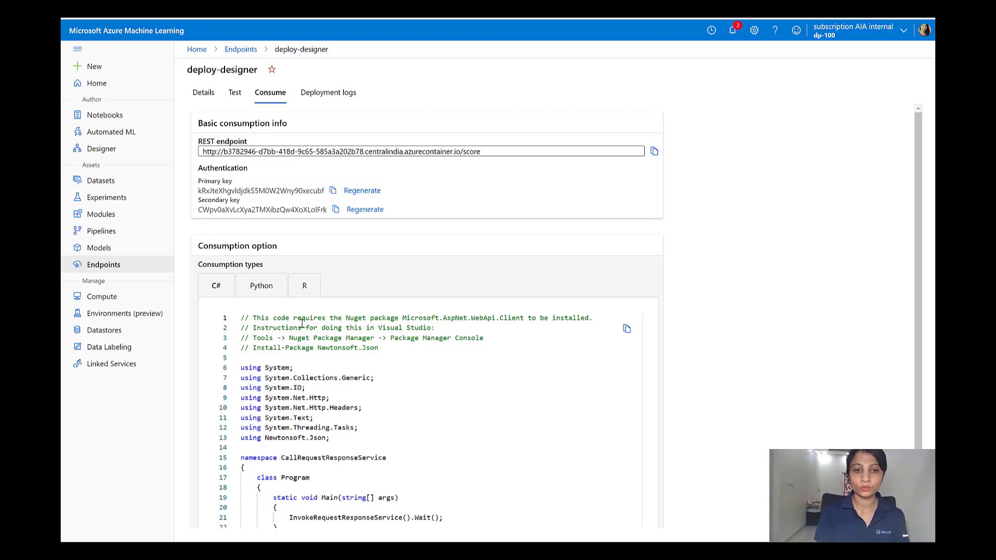
# View the Python consumption sample and switch to the Jupyter notebook 03 - Get Designer Prediction to examine its endpoint, key and patient input data.
pyautogui.click(267, 289)
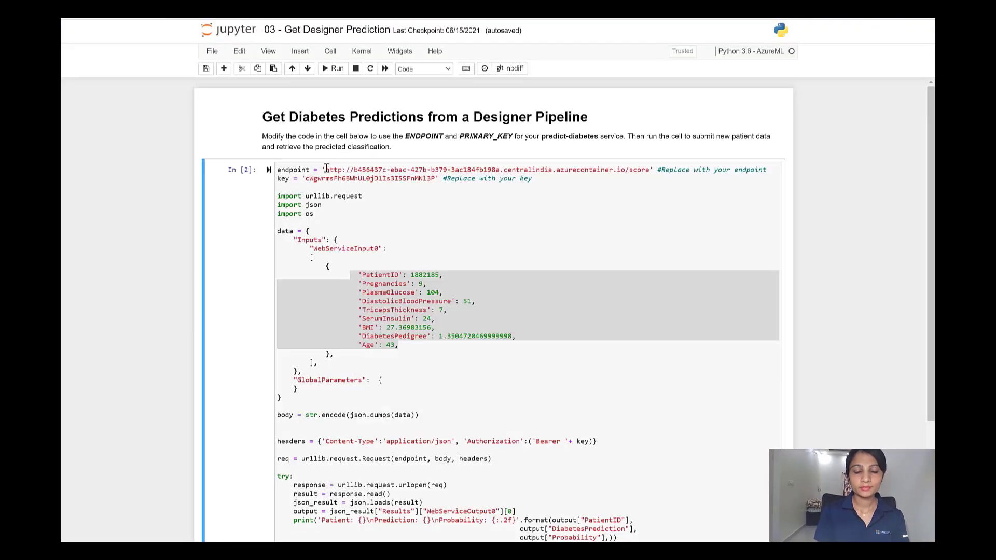
pyautogui.moveTo(326, 170); pyautogui.dragTo(652, 169)
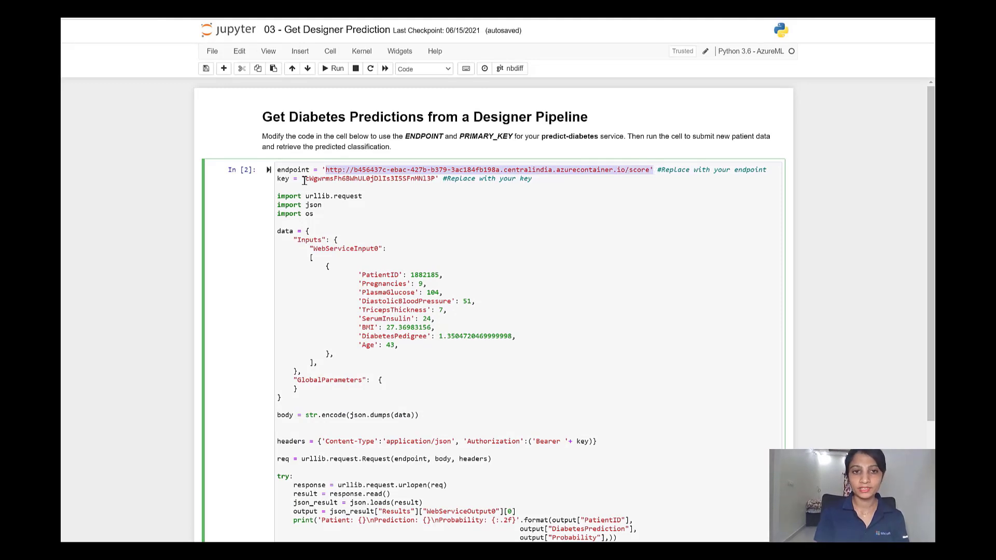
pyautogui.moveTo(305, 179); pyautogui.dragTo(434, 180)
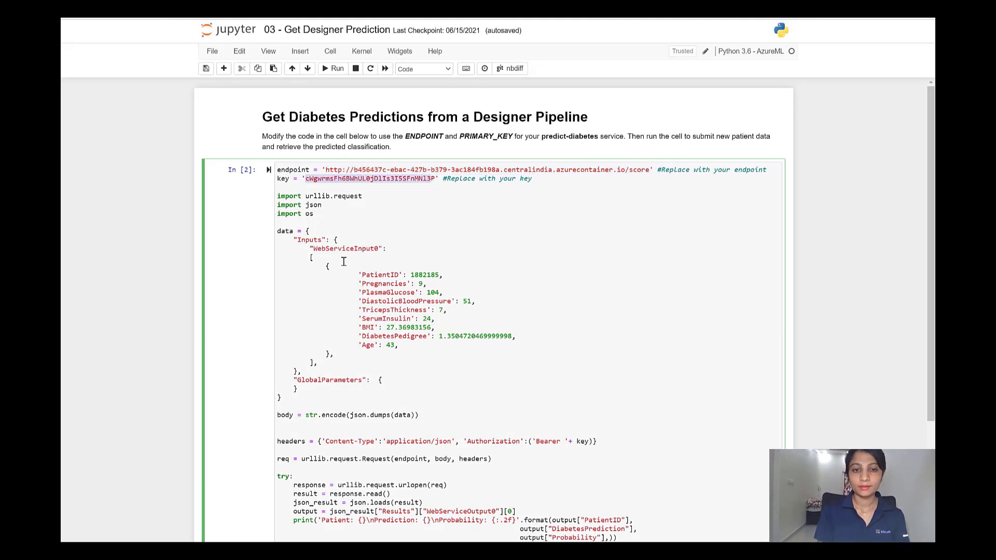
pyautogui.moveTo(358, 283); pyautogui.dragTo(424, 350)
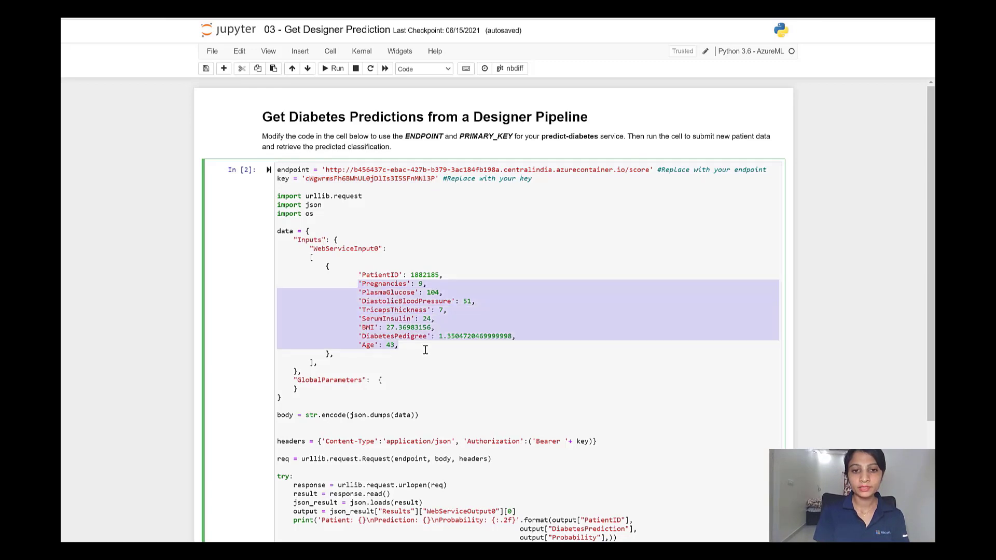
pyautogui.click(398, 279)
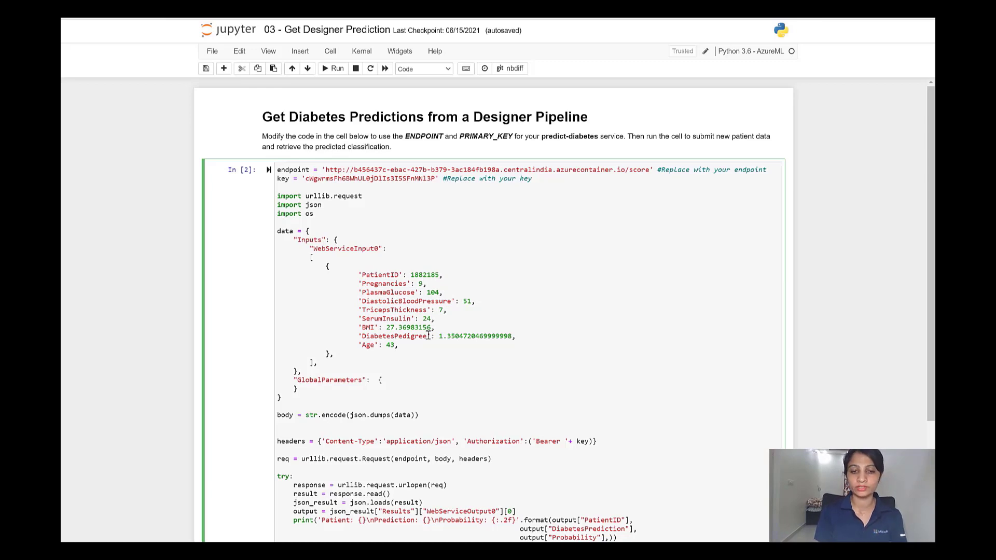
# Read through the notebook's request code, examining the endpoint, body and headers arguments passed to urllib.request.Request.
pyautogui.scroll(-3, 428, 335)
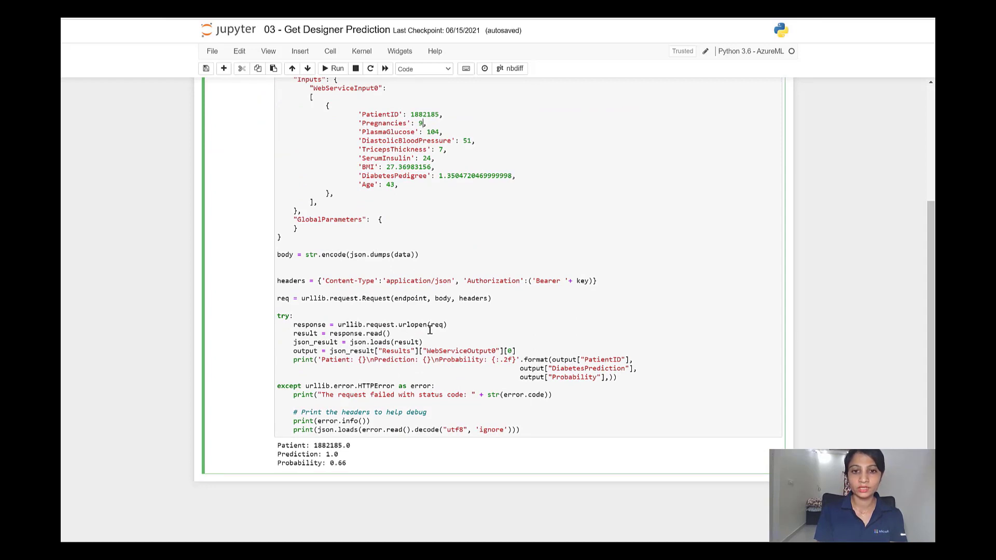
pyautogui.doubleClick(407, 300)
pyautogui.doubleClick(442, 299)
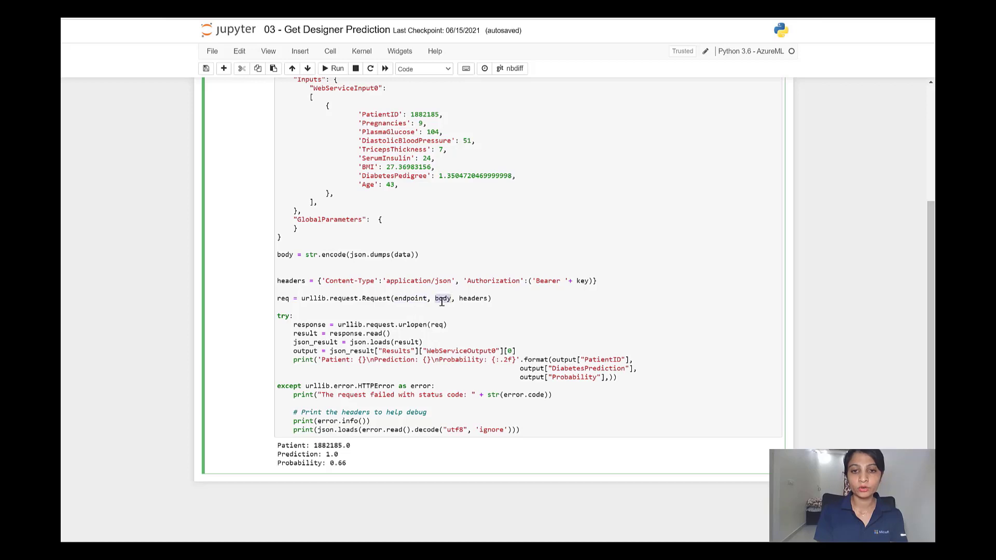
pyautogui.click(467, 300)
pyautogui.doubleClick(467, 300)
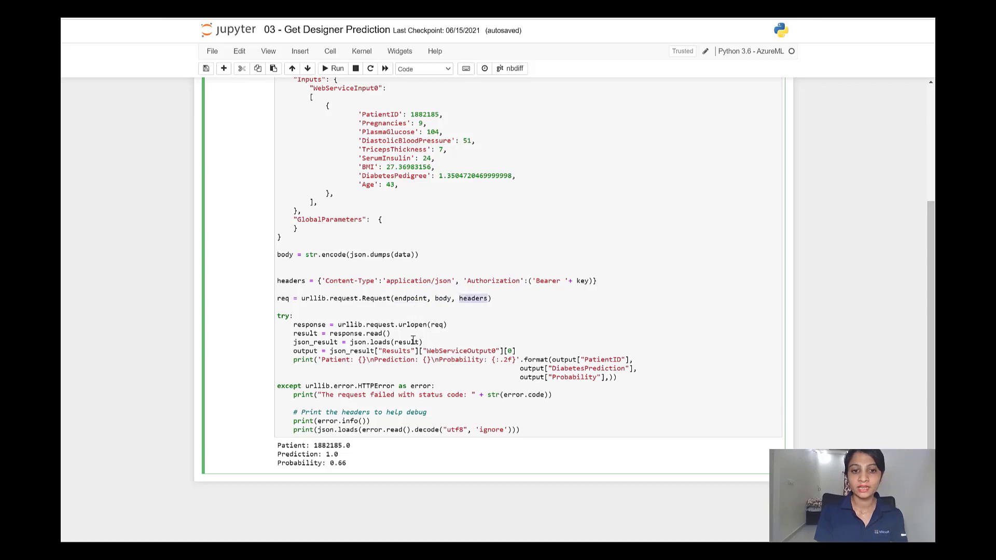
# Examine the patient, prediction and probability values in the notebook cell's printed output.
pyautogui.doubleClick(286, 447)
pyautogui.moveTo(322, 447); pyautogui.dragTo(341, 450)
pyautogui.doubleClick(308, 454)
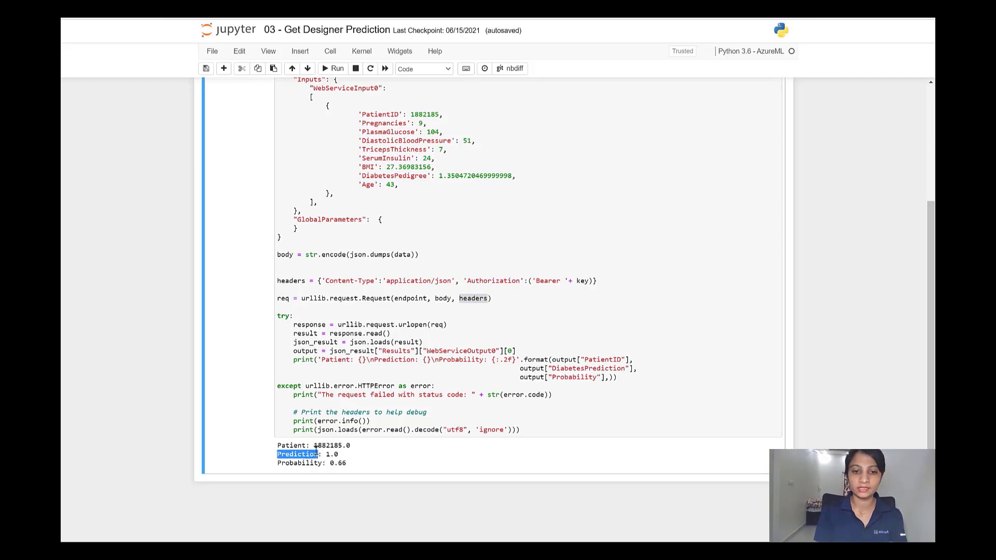
pyautogui.doubleClick(331, 454)
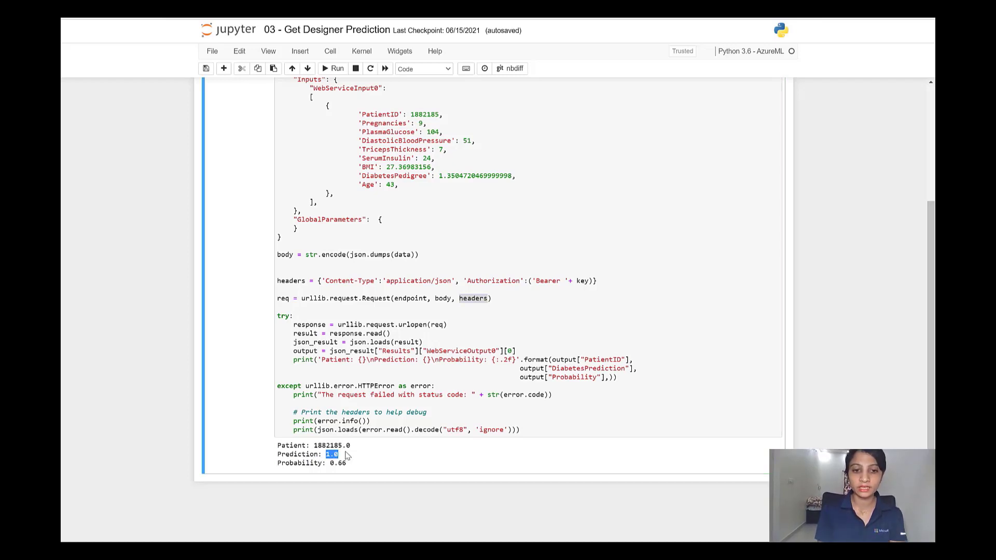
pyautogui.click(299, 463)
pyautogui.moveTo(299, 463); pyautogui.dragTo(320, 463)
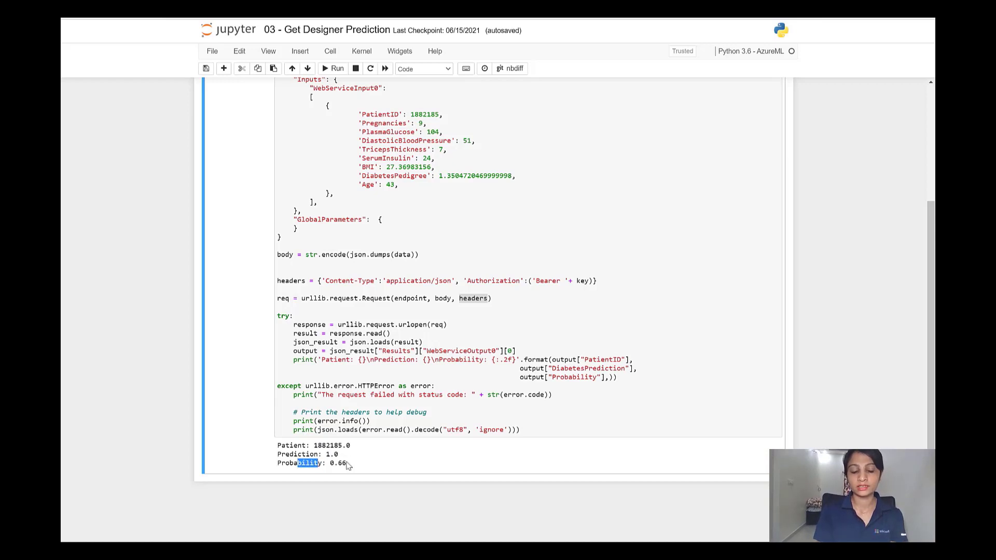